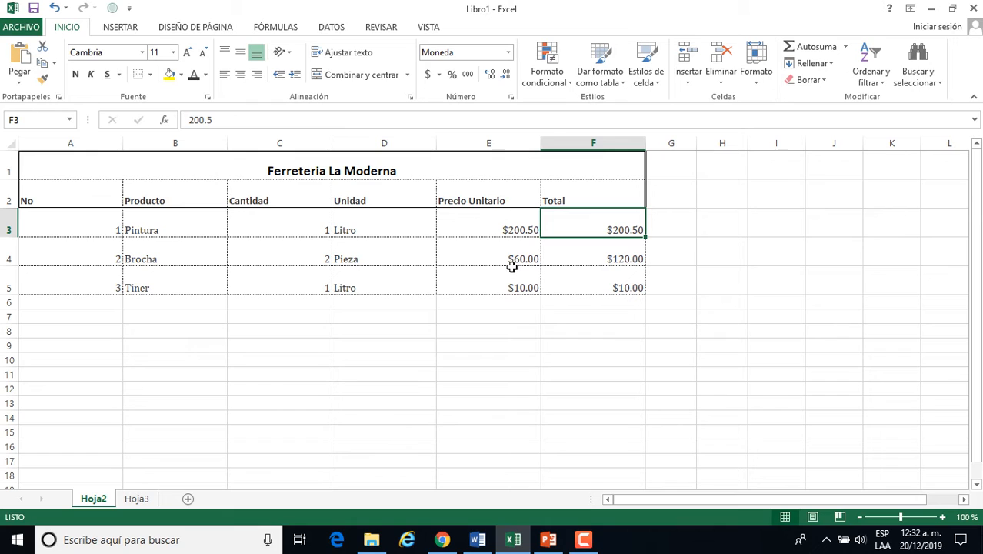
# Clear the fixed amount from the Pintura row's Total cell, F3
pyautogui.click(301, 229)
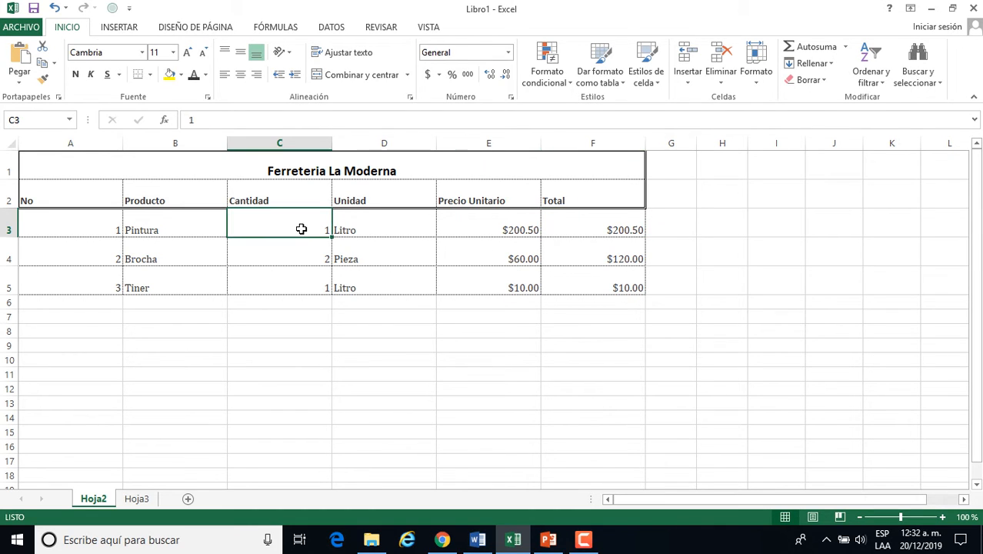
pyautogui.click(497, 231)
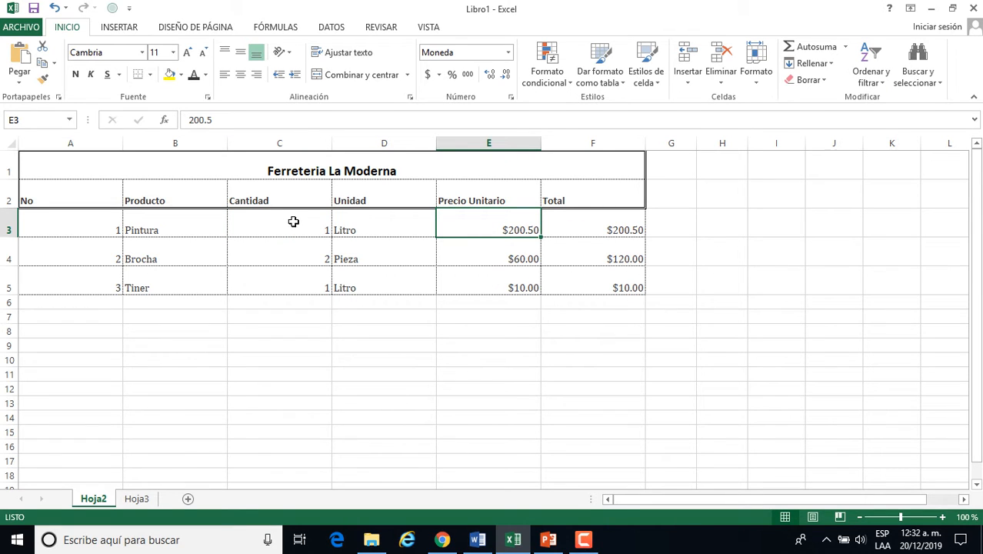
pyautogui.click(624, 223)
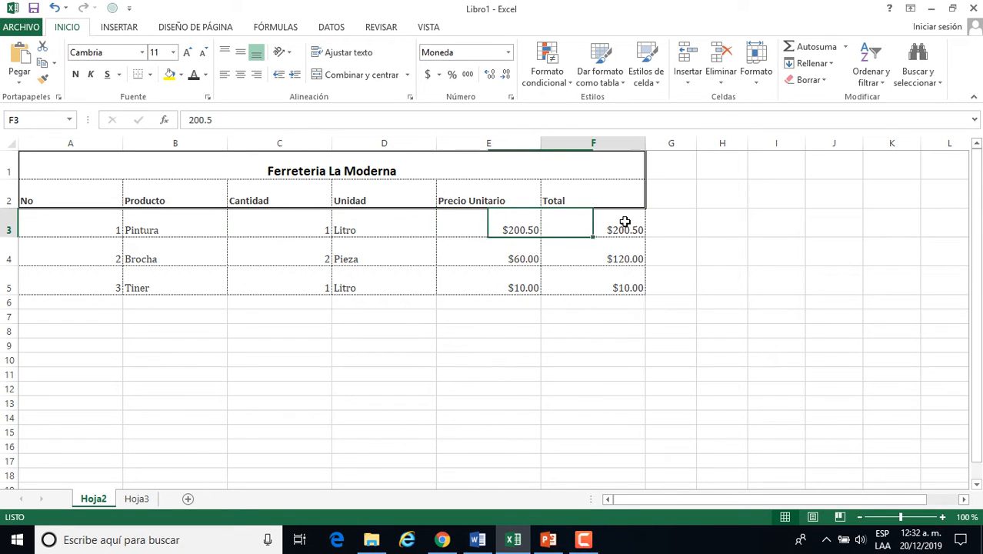
pyautogui.click(378, 121)
pyautogui.press('BackSpace')
pyautogui.press('BackSpace')
pyautogui.press('BackSpace')
pyautogui.press('BackSpace')
pyautogui.press('BackSpace')
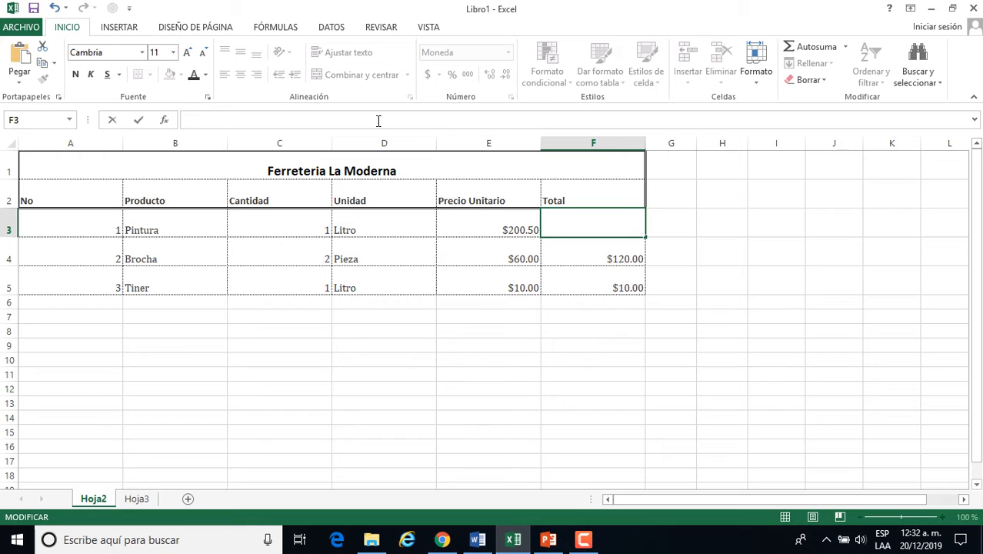
pyautogui.write('=')
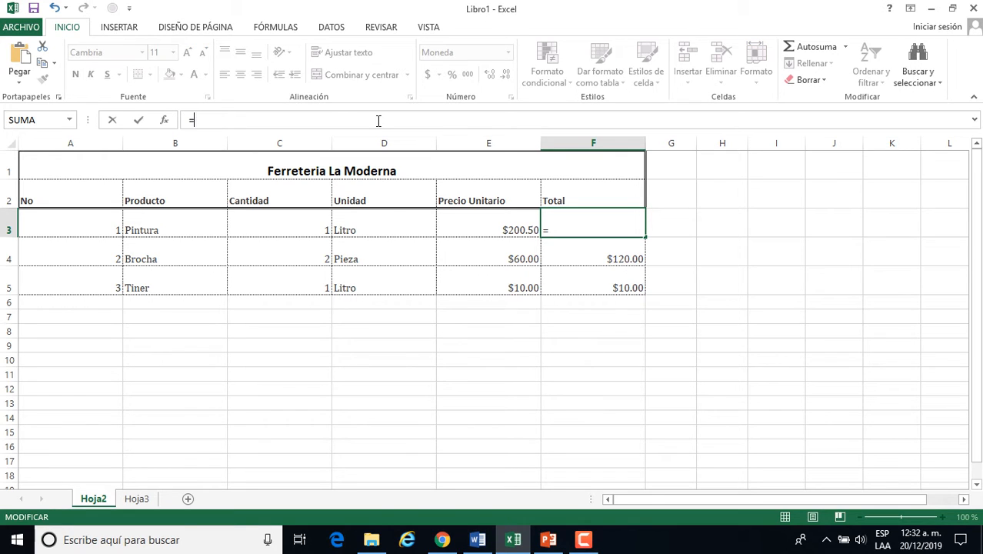
pyautogui.press('BackSpace')
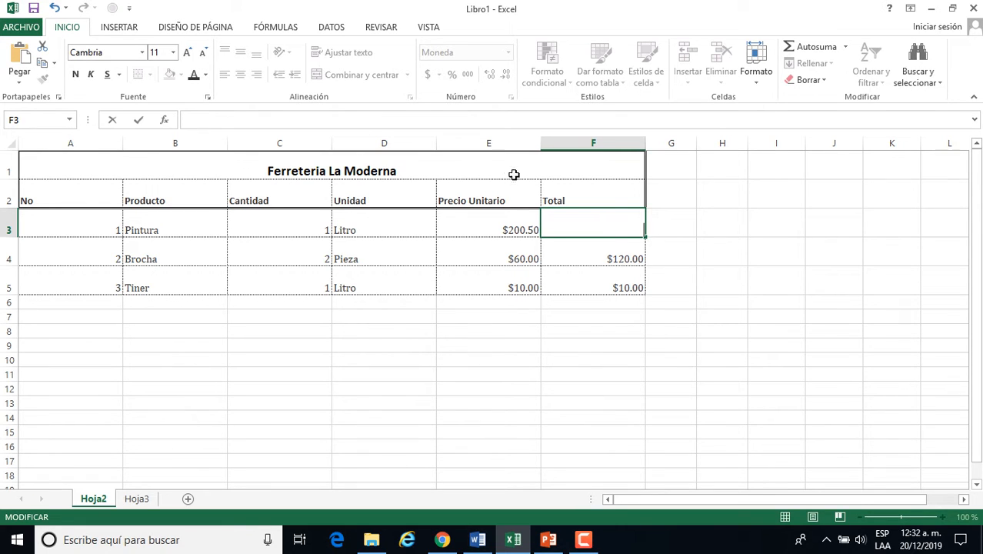
pyautogui.click(680, 224)
pyautogui.click(619, 234)
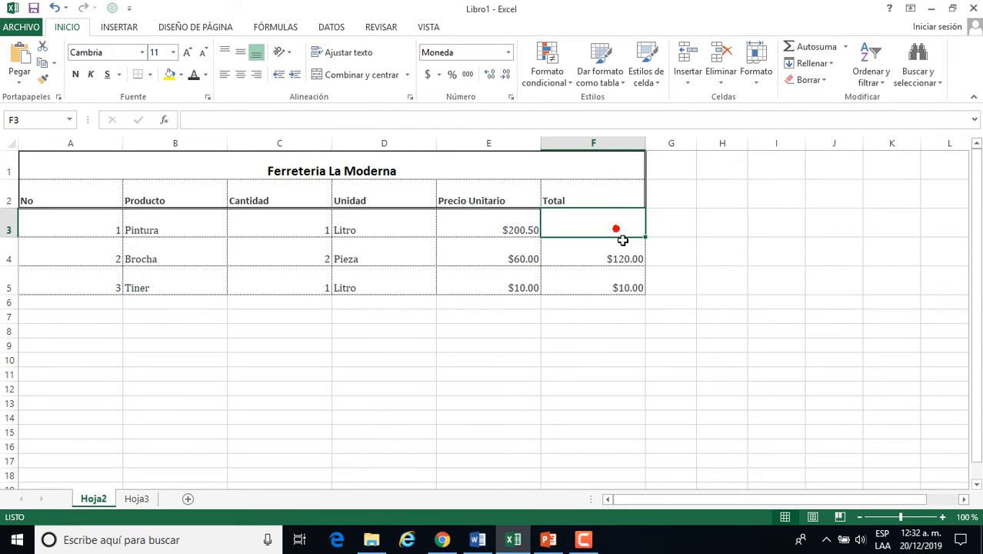
# Enter the formula =1*200.5 in cell F3 for the Pintura total
pyautogui.click(471, 121)
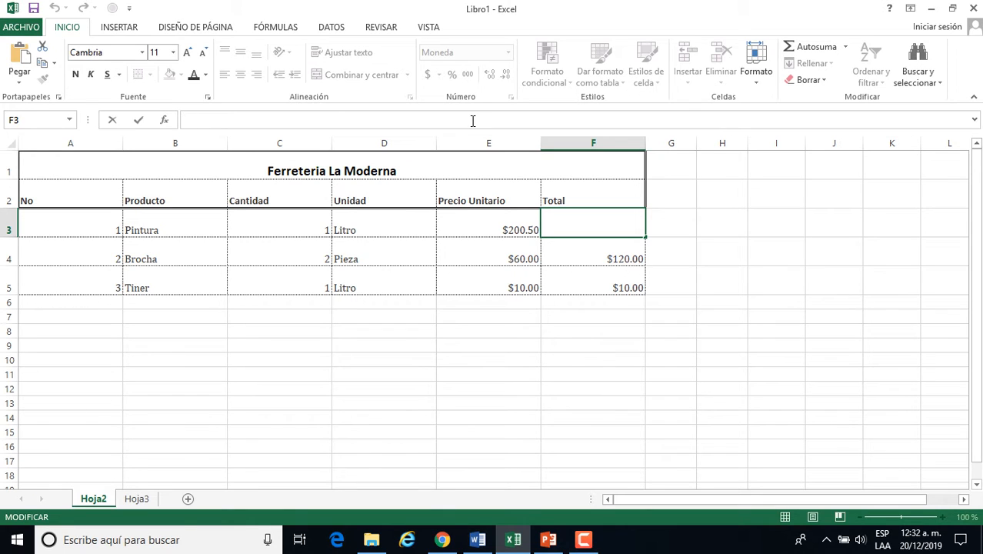
pyautogui.write('=')
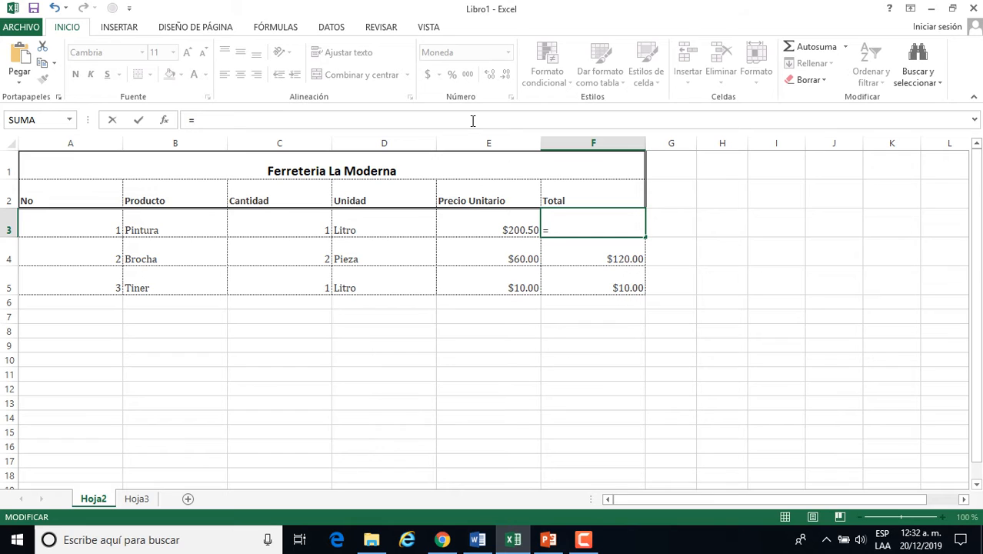
pyautogui.write('1*')
pyautogui.write('200')
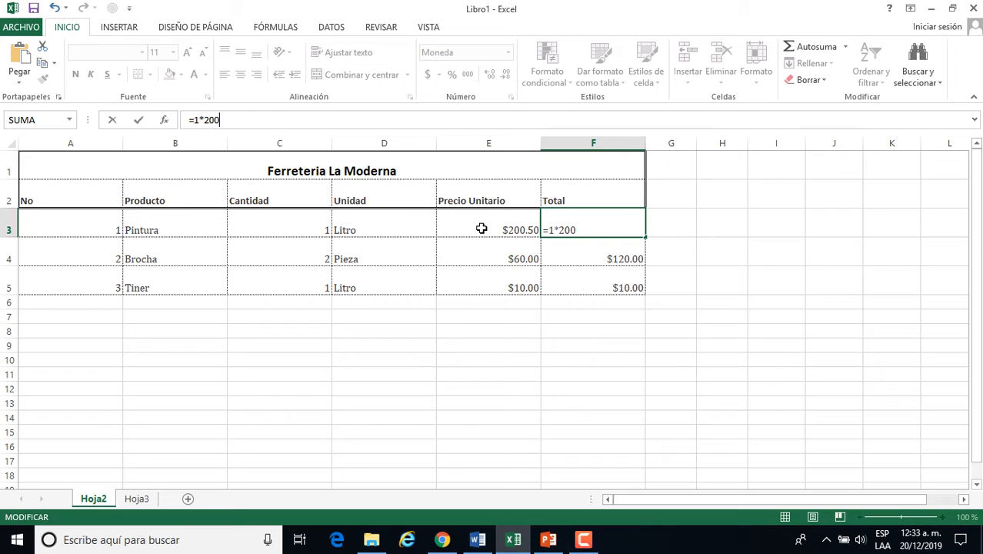
pyautogui.write('.5')
pyautogui.press('Return')
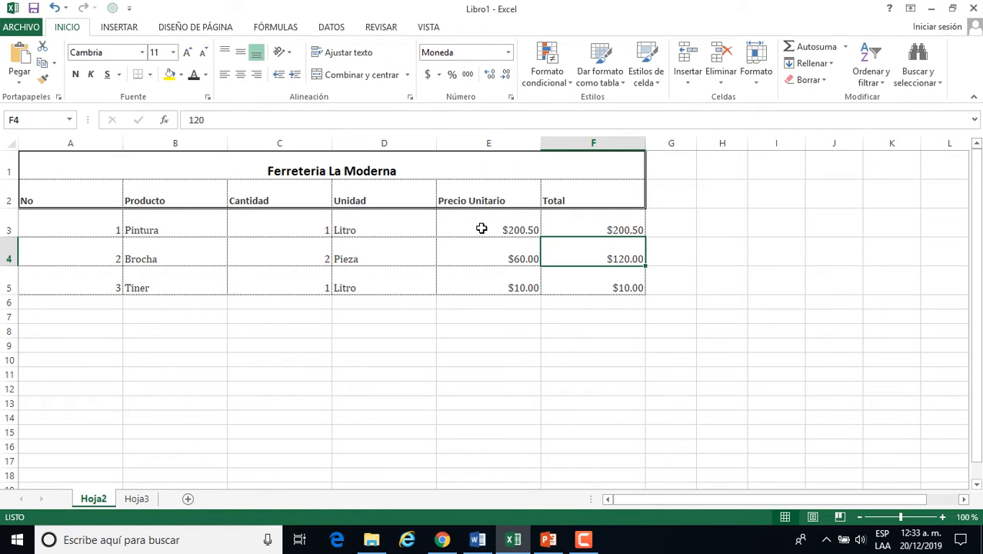
# Set the quantity in the F3 formula to 3, making it =3*200.5
pyautogui.write('1')
pyautogui.press('Escape')
pyautogui.press('Up')
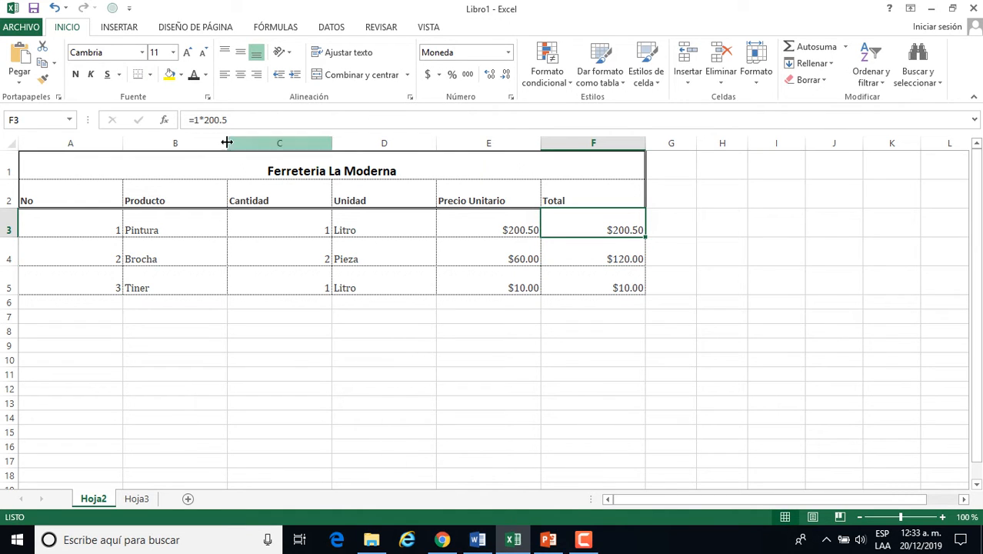
pyautogui.click(200, 119)
pyautogui.press('BackSpace')
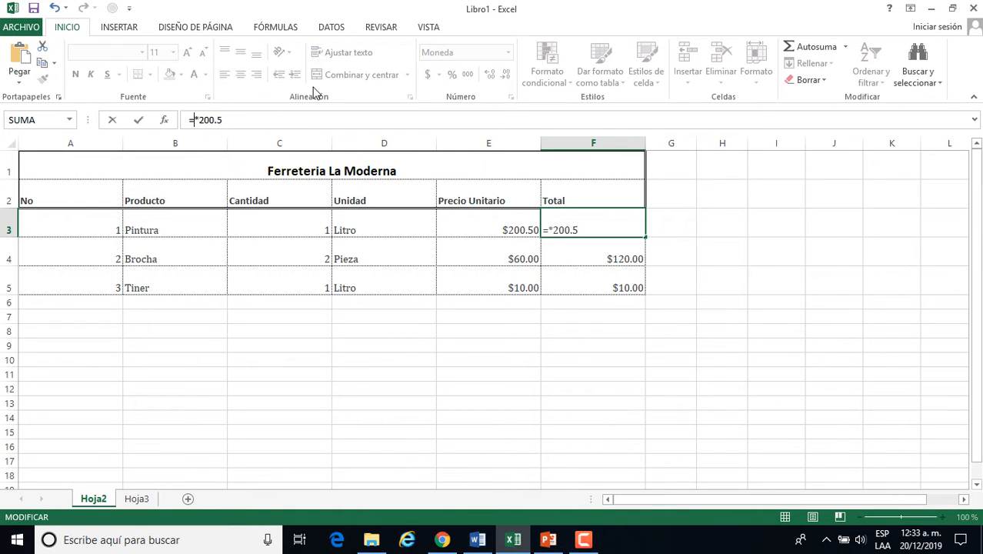
pyautogui.write('3')
pyautogui.press('Return')
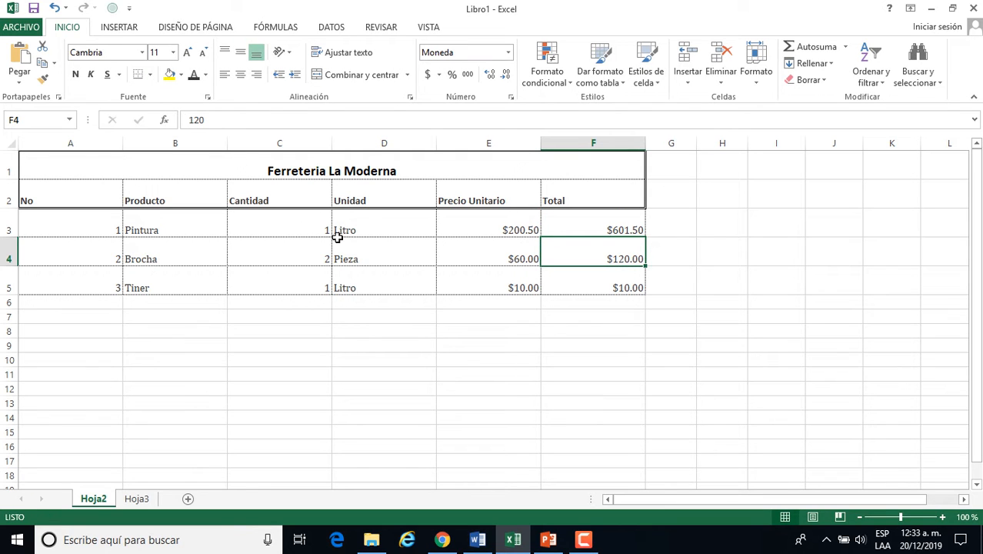
# Set the Pintura quantity in cell C3 to 3, and check the formula in F3
pyautogui.click(314, 229)
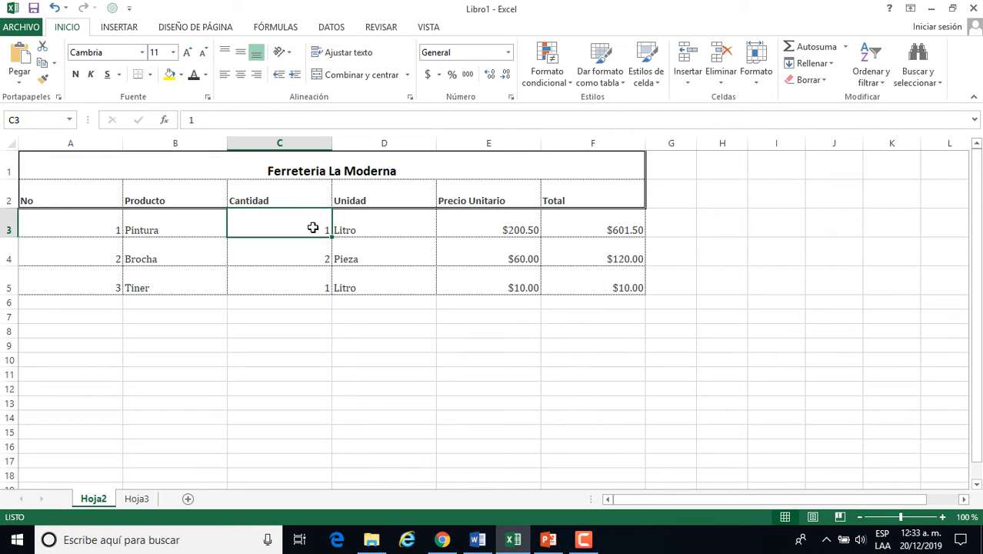
pyautogui.click(230, 122)
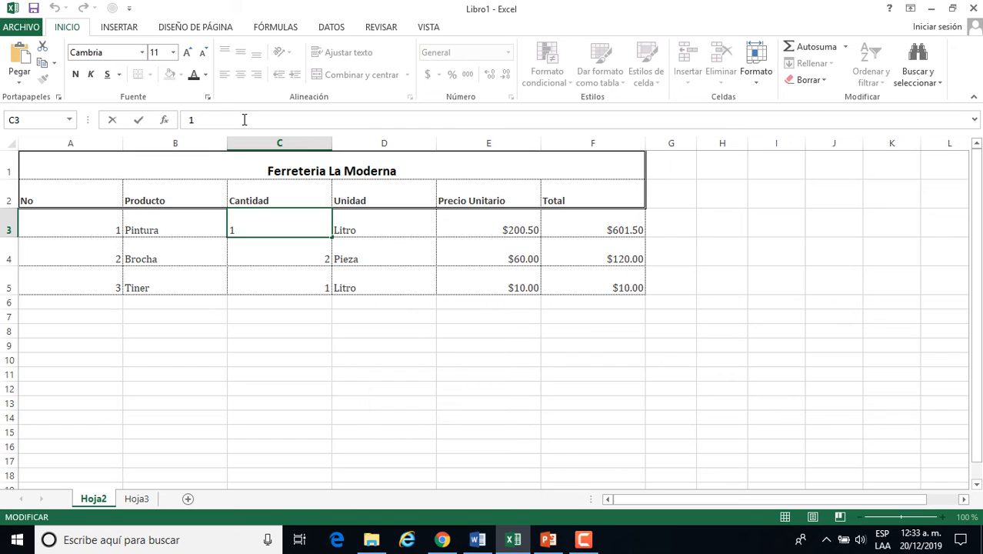
pyautogui.press('BackSpace')
pyautogui.write('3')
pyautogui.hotkey('ctrl', 'Return')
pyautogui.press('Return')
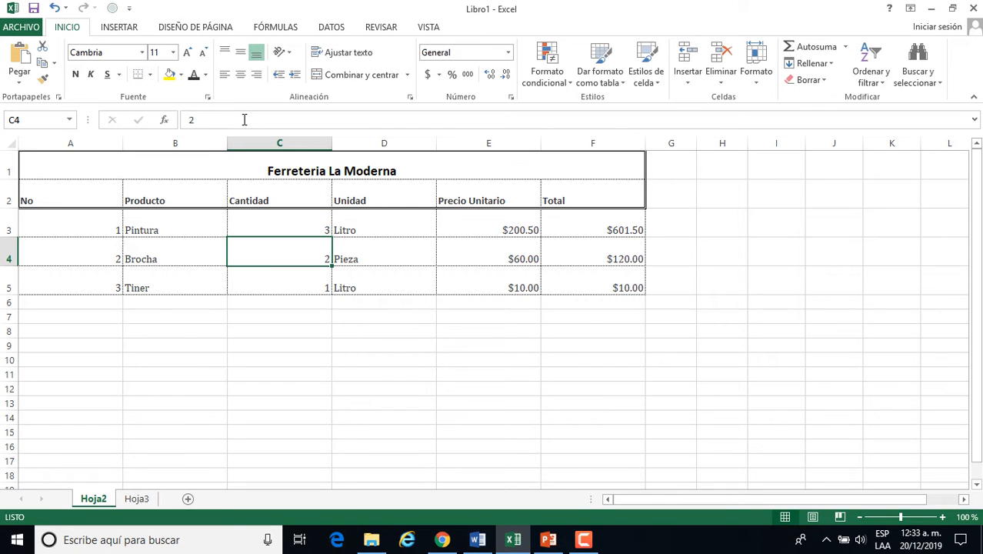
pyautogui.click(581, 225)
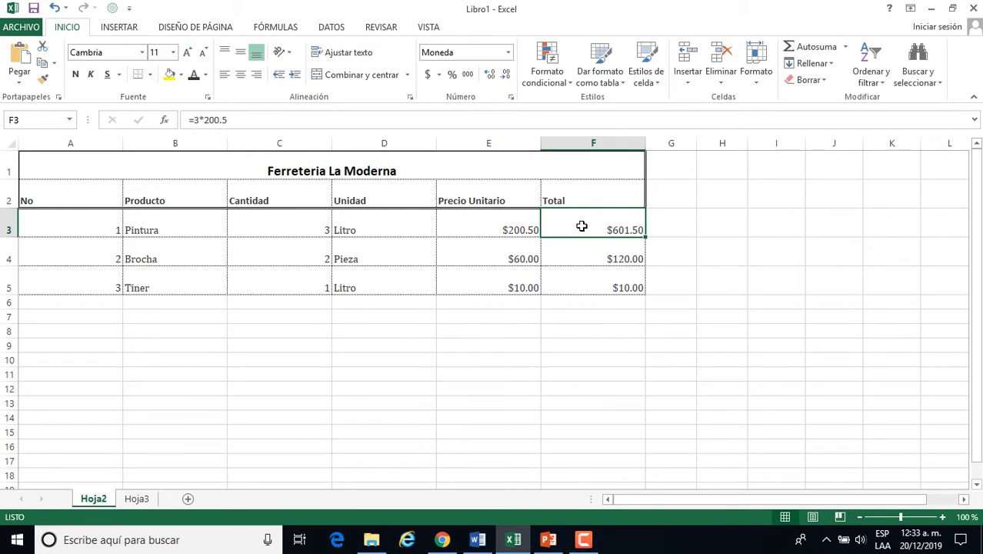
# Set the Pintura quantity in cell C3 to 4
pyautogui.doubleClick(310, 223)
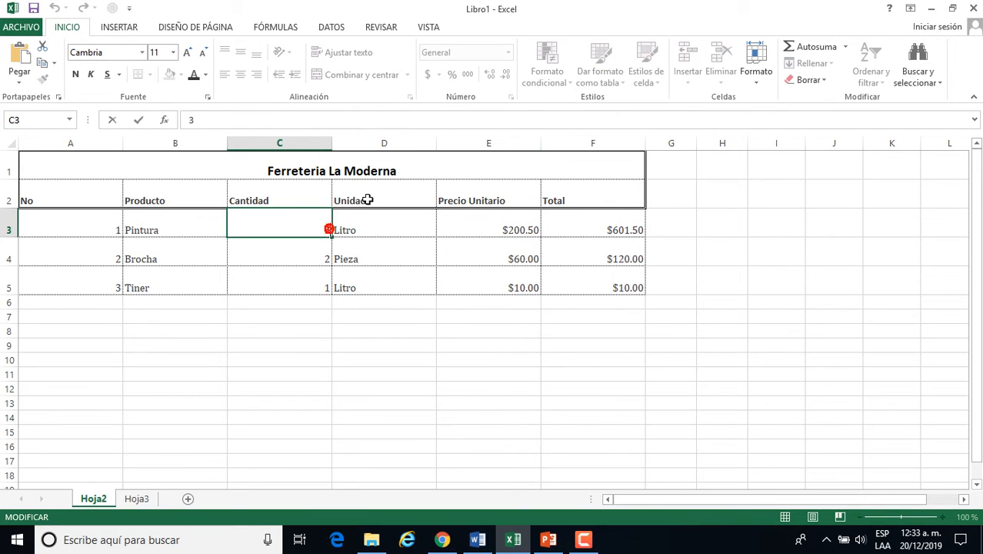
pyautogui.press('BackSpace')
pyautogui.write('4')
pyautogui.press('Return')
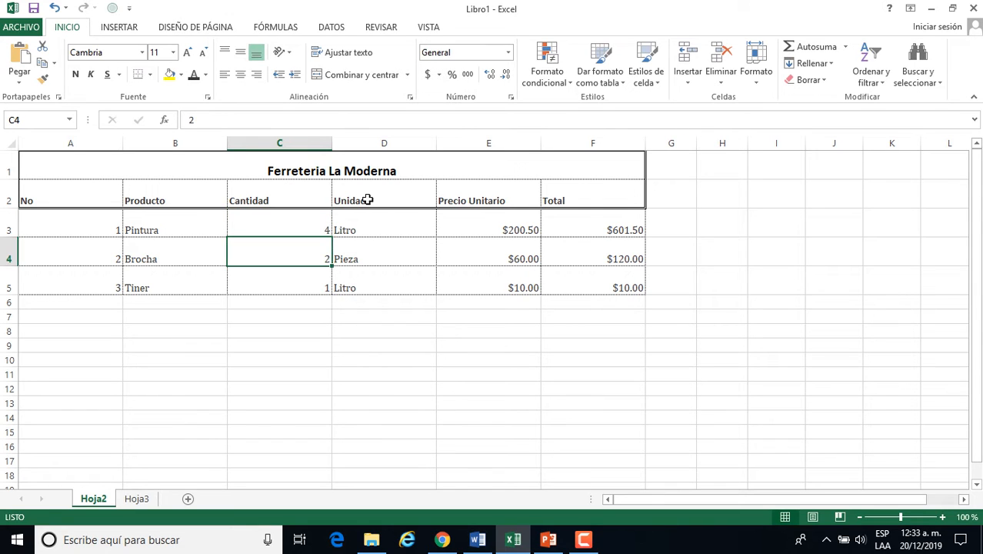
# Replace the fixed numbers in the F3 formula with cell references so that it reads =C3*E3
pyautogui.click(612, 221)
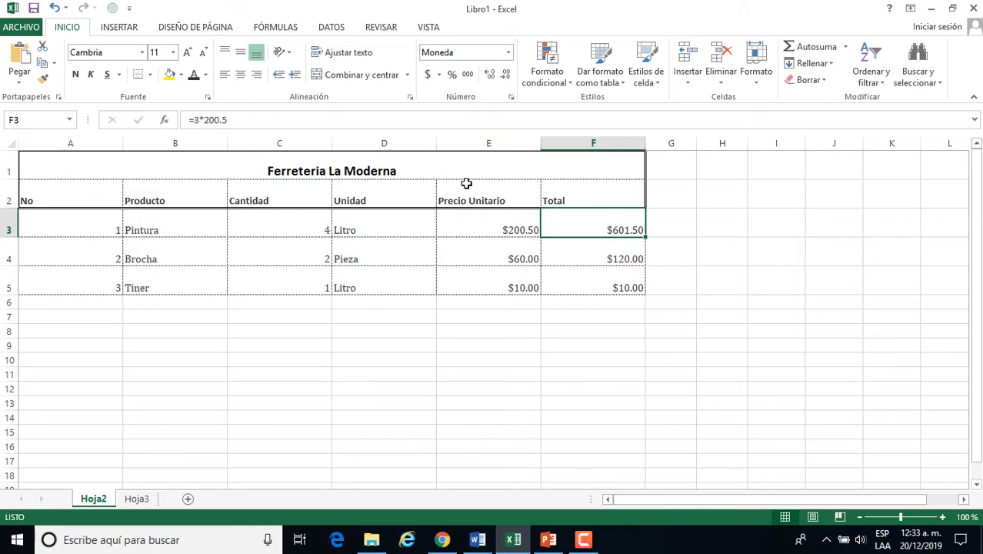
pyautogui.doubleClick(580, 224)
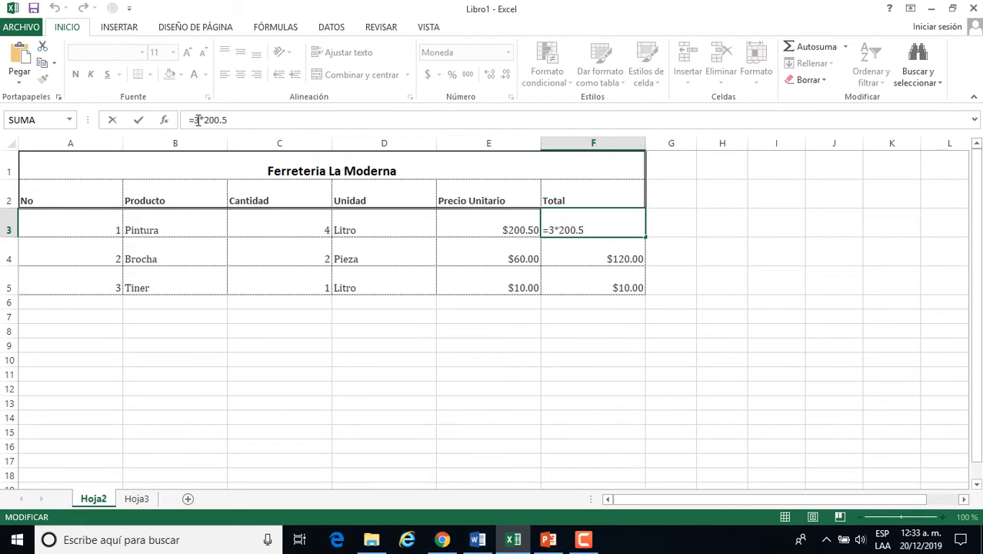
pyautogui.click(198, 120)
pyautogui.press('BackSpace')
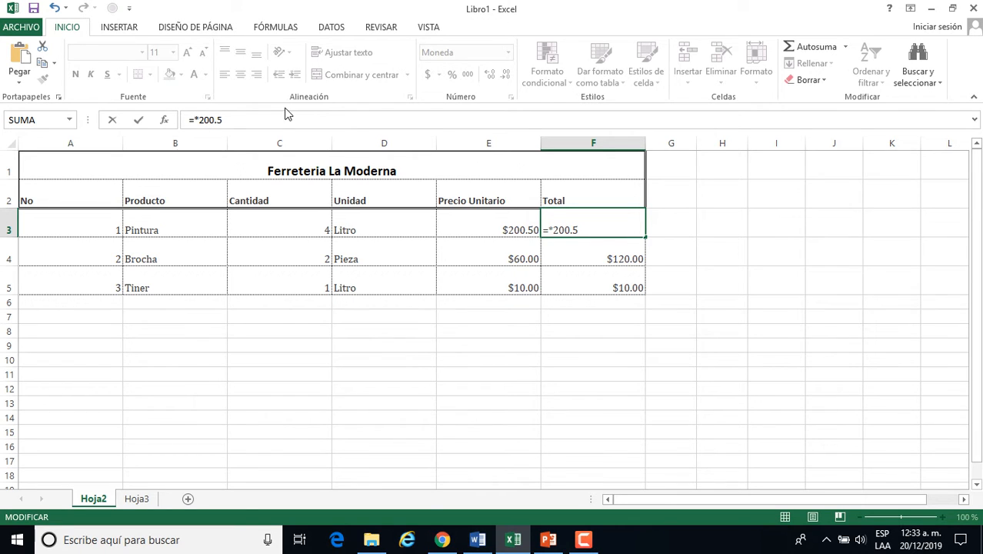
pyautogui.write('c')
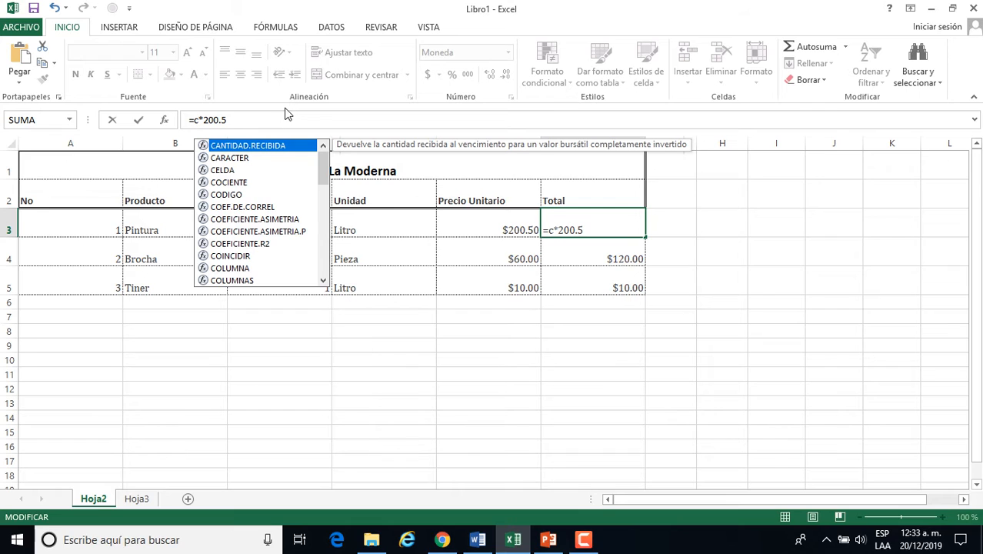
pyautogui.write('3')
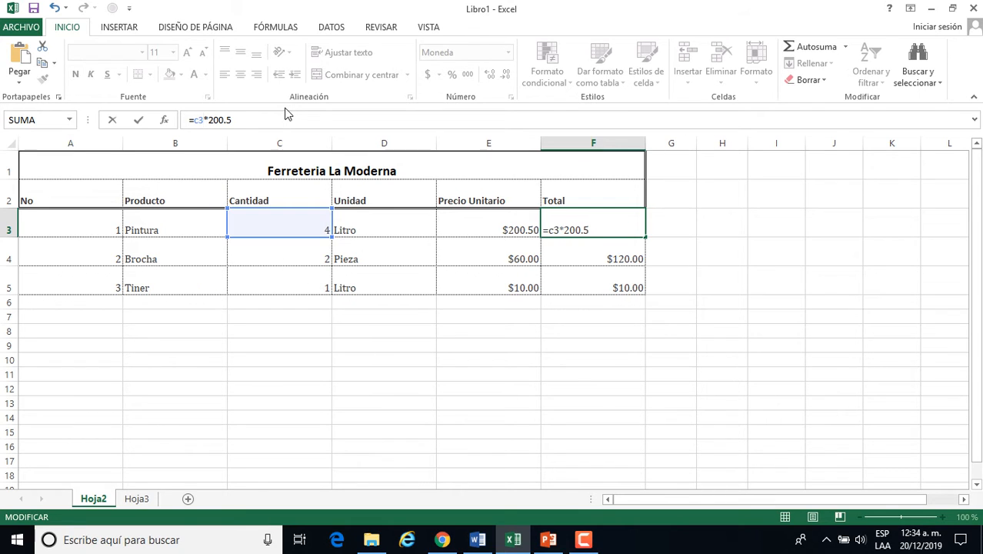
pyautogui.press('BackSpace')
pyautogui.press('BackSpace')
pyautogui.press('BackSpace')
pyautogui.press('BackSpace')
pyautogui.press('BackSpace')
pyautogui.write('e')
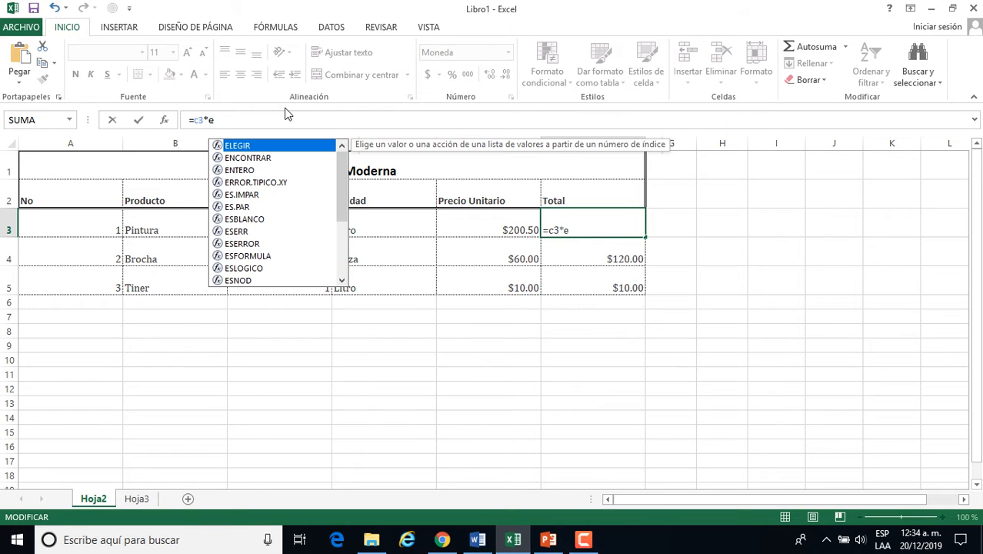
pyautogui.write('3')
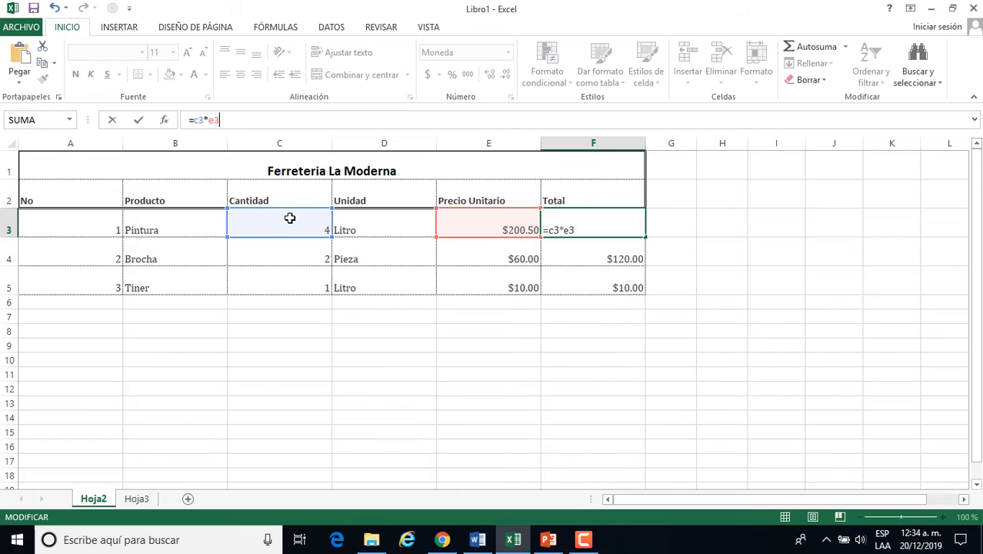
pyautogui.click(593, 227)
pyautogui.press('Return')
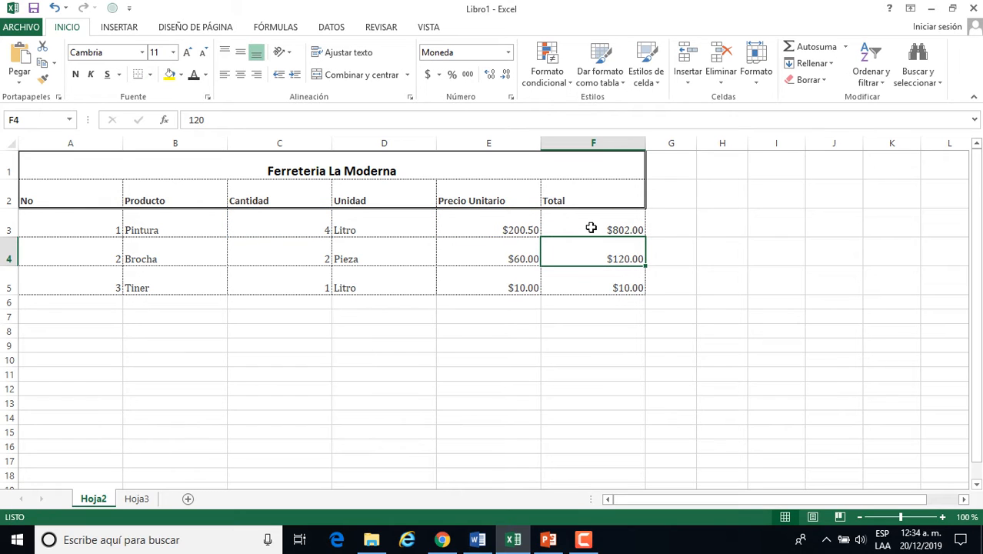
pyautogui.click(590, 227)
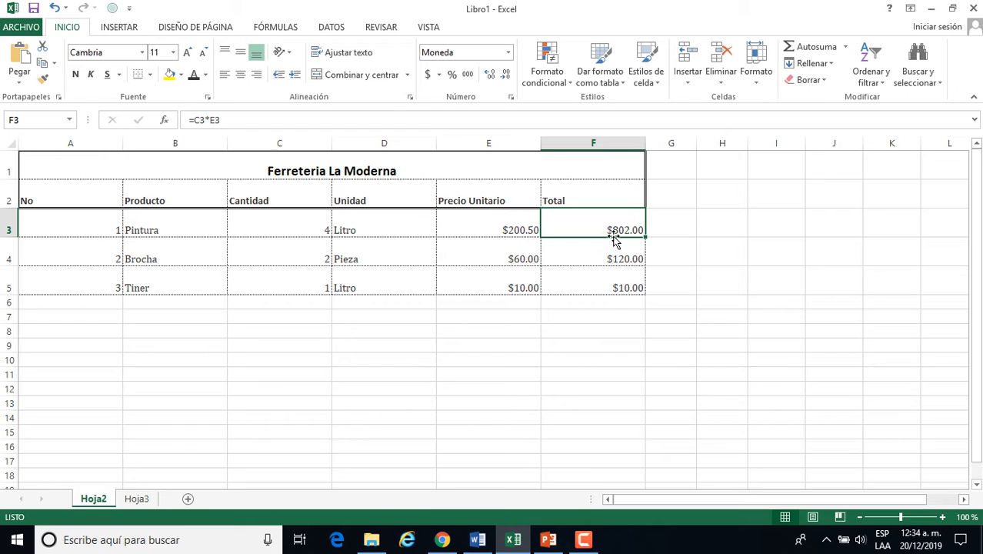
# Set the Pintura quantity in cell C3 to 2
pyautogui.doubleClick(317, 227)
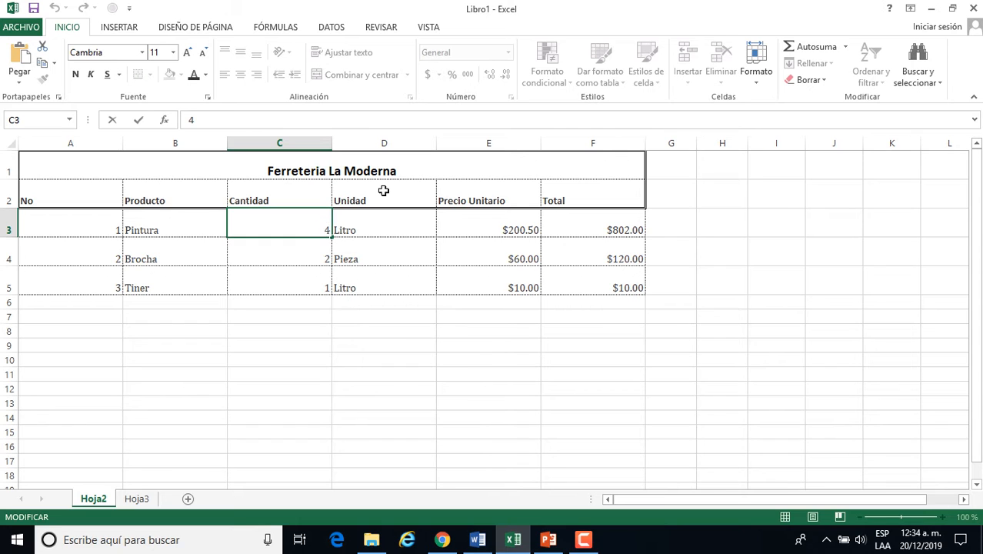
pyautogui.press('BackSpace')
pyautogui.write('2')
pyautogui.press('Return')
# Set the Pintura unit price in cell E3 to 300.5
pyautogui.click(507, 228)
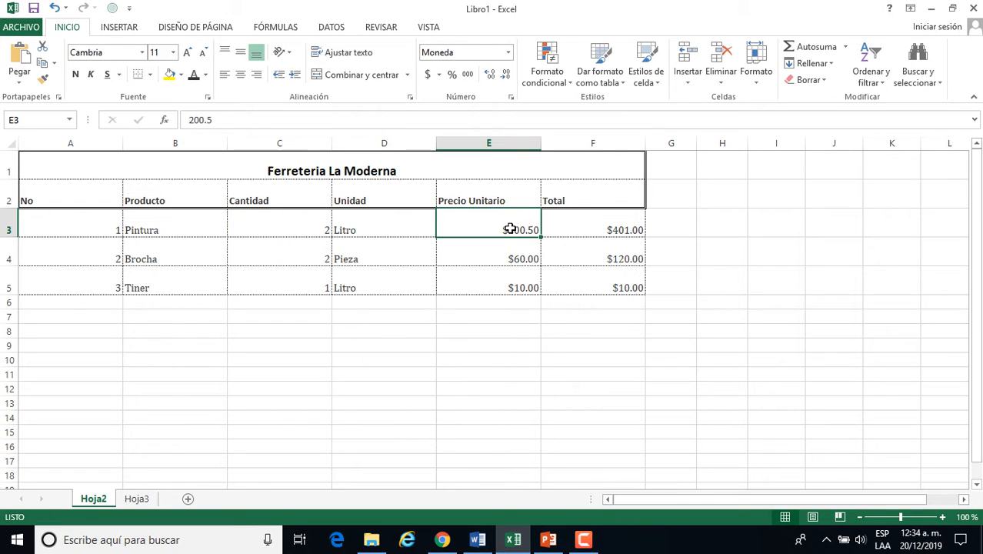
pyautogui.doubleClick(511, 227)
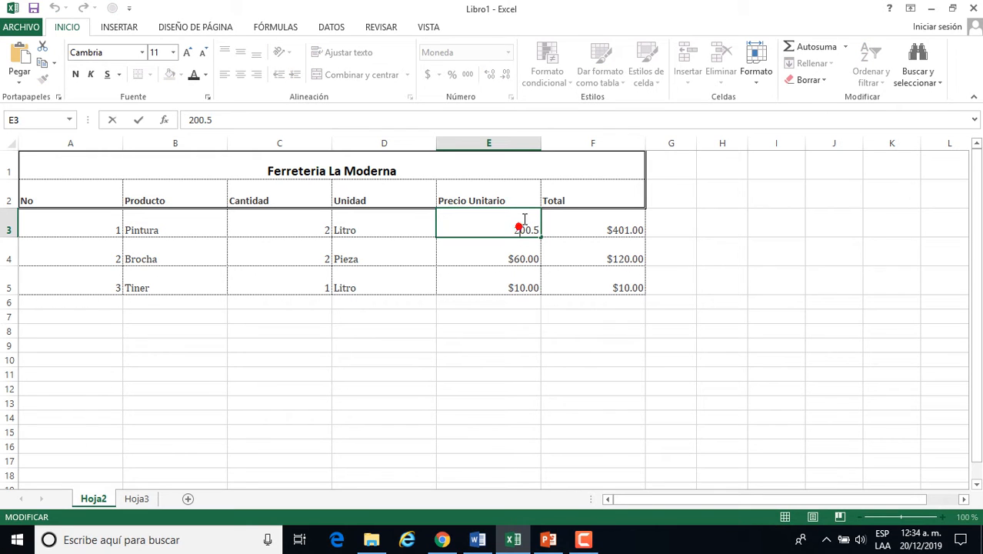
pyautogui.press('BackSpace')
pyautogui.write('3')
pyautogui.press('Return')
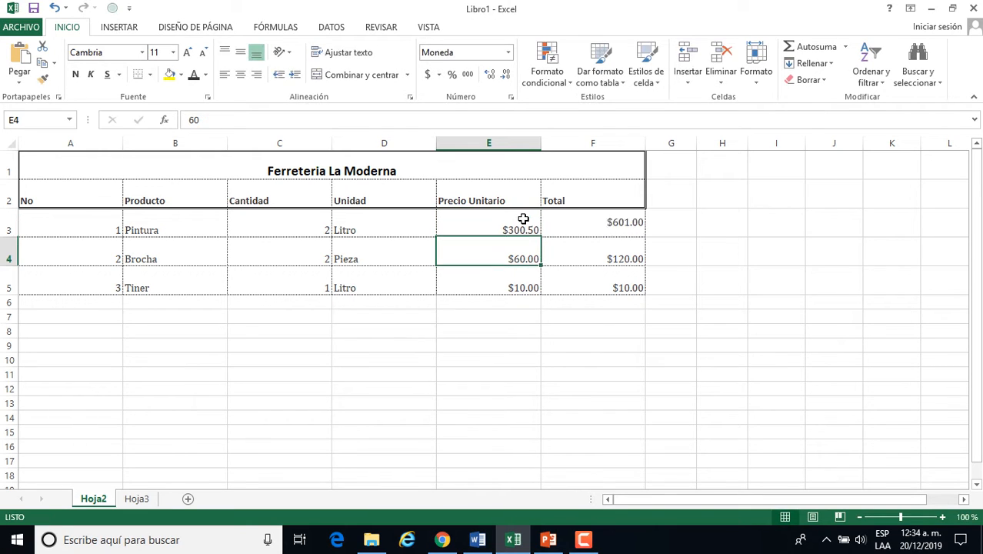
# Examine the Pintura total formula in F3 and compare it with the contents of F4 and F5
pyautogui.click(600, 223)
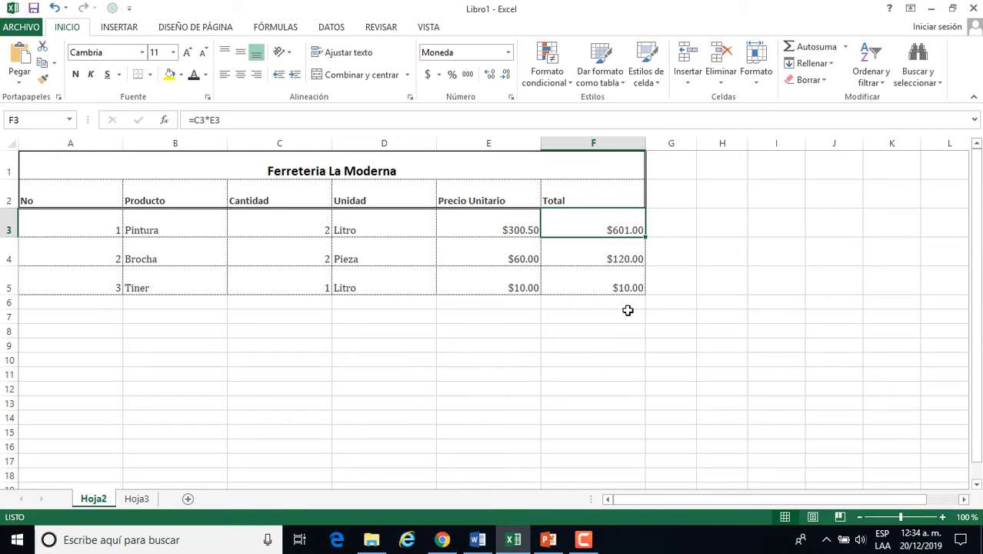
pyautogui.click(248, 121)
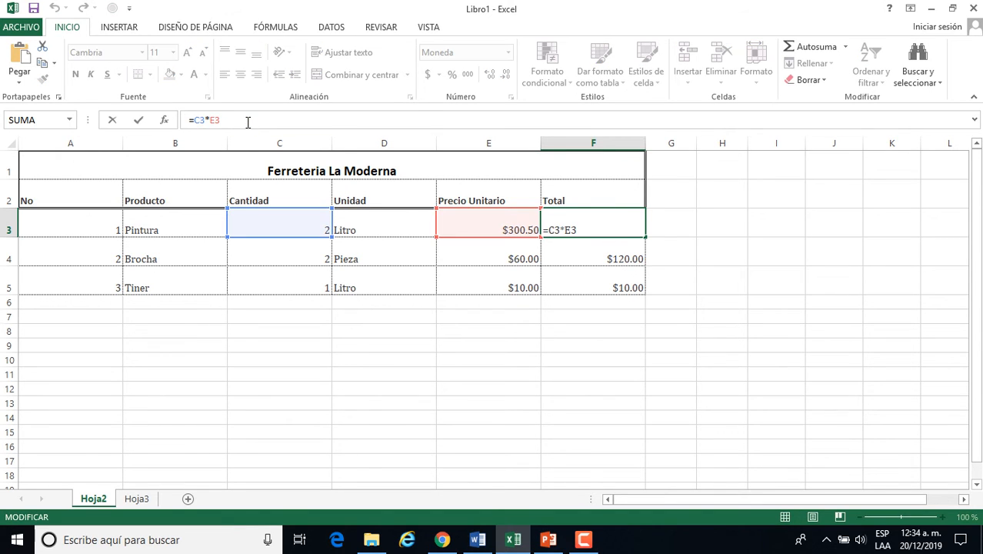
pyautogui.click(708, 214)
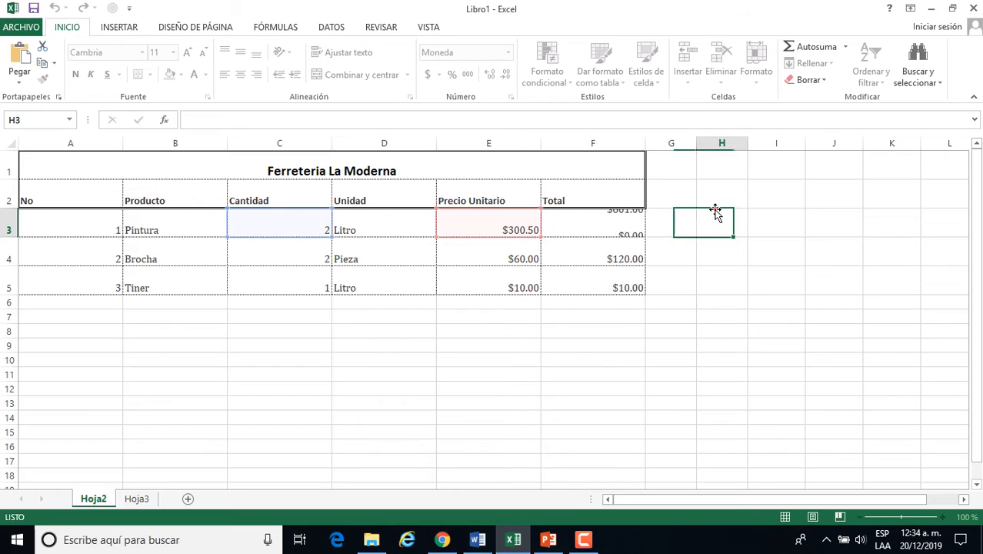
pyautogui.click(611, 227)
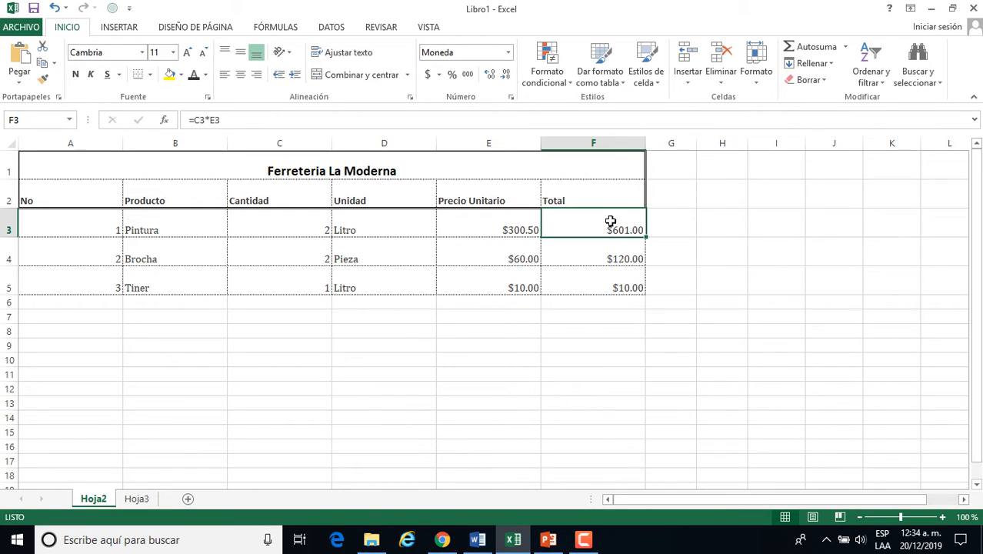
pyautogui.click(588, 258)
pyautogui.click(592, 286)
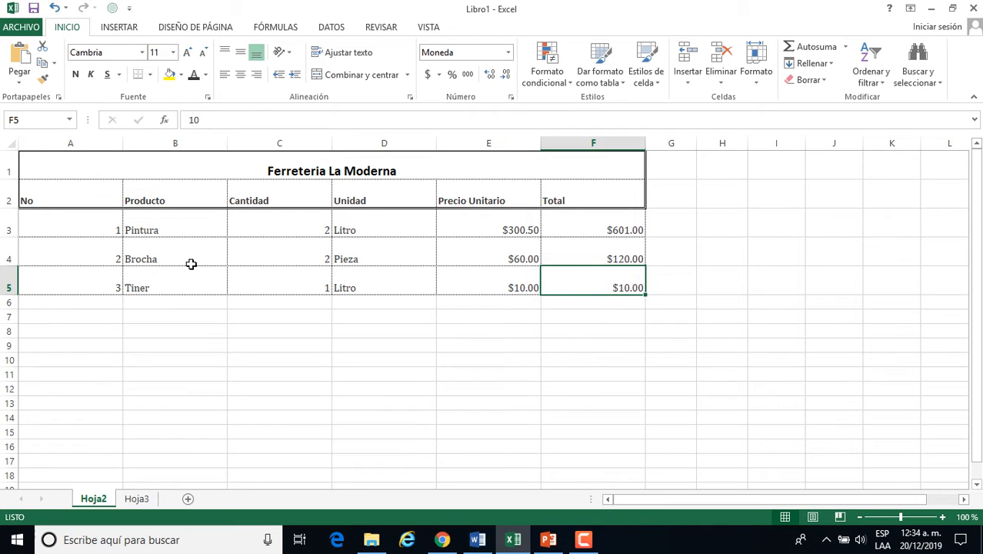
pyautogui.click(210, 230)
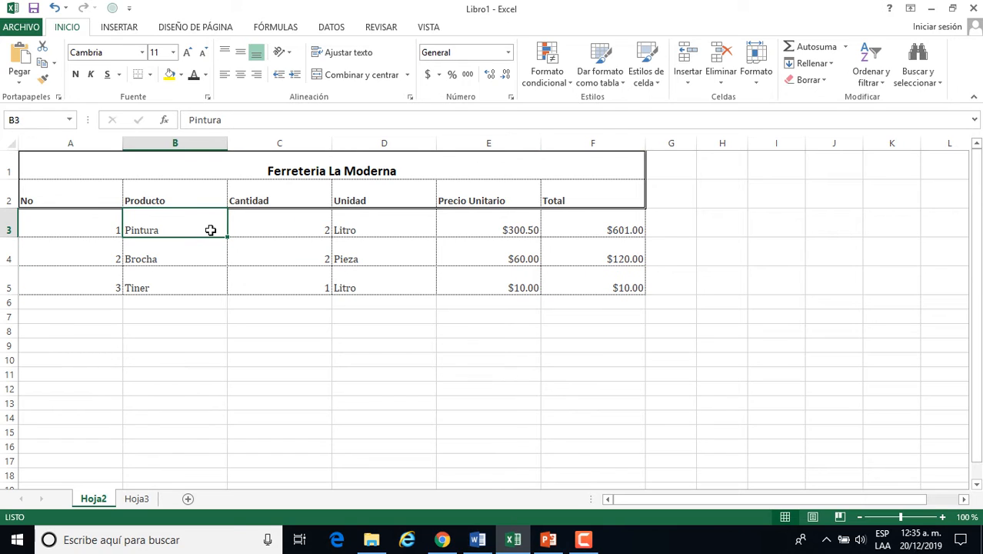
# Try copying the F3 formula down through F5 and check each total cell
pyautogui.click(598, 225)
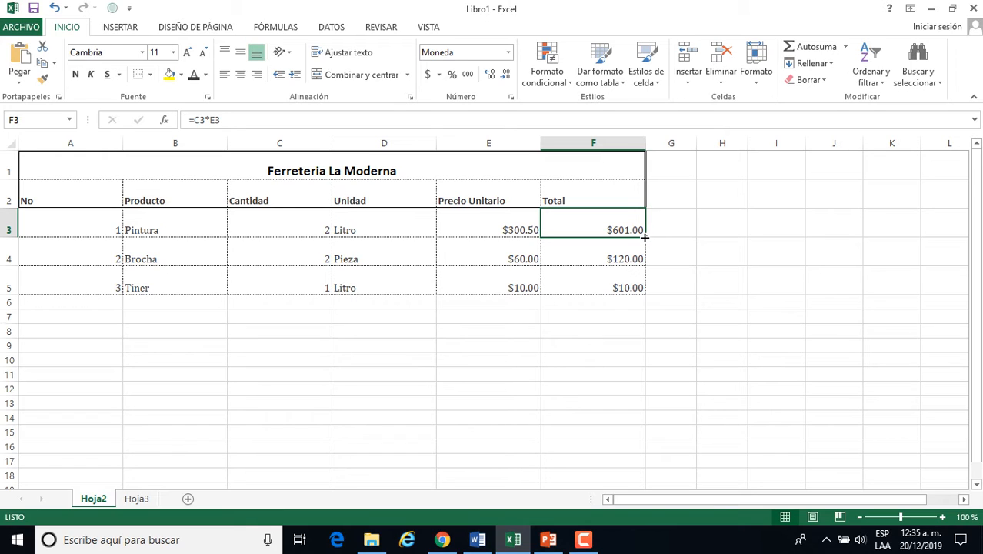
pyautogui.moveTo(645, 239); pyautogui.dragTo(644, 286)
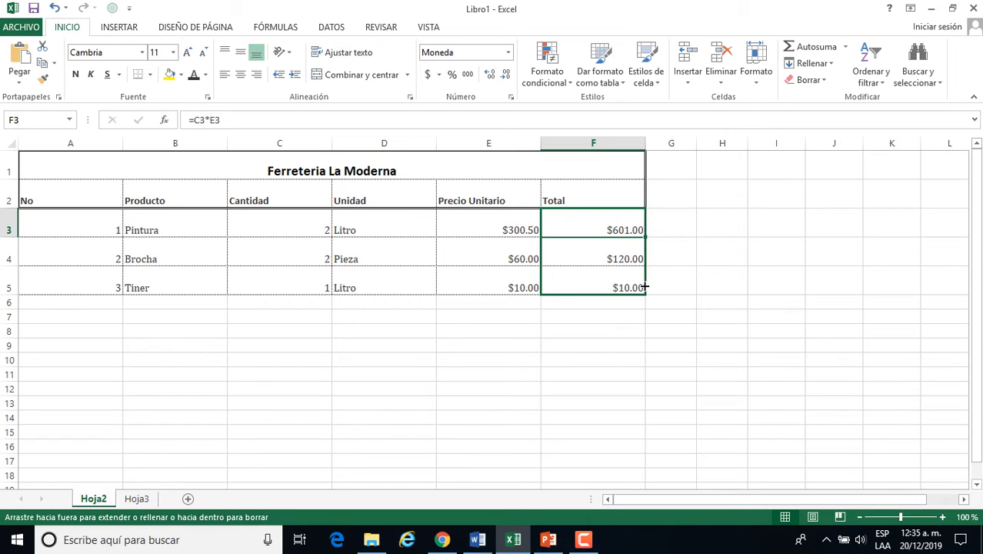
pyautogui.moveTo(645, 286); pyautogui.dragTo(644, 287)
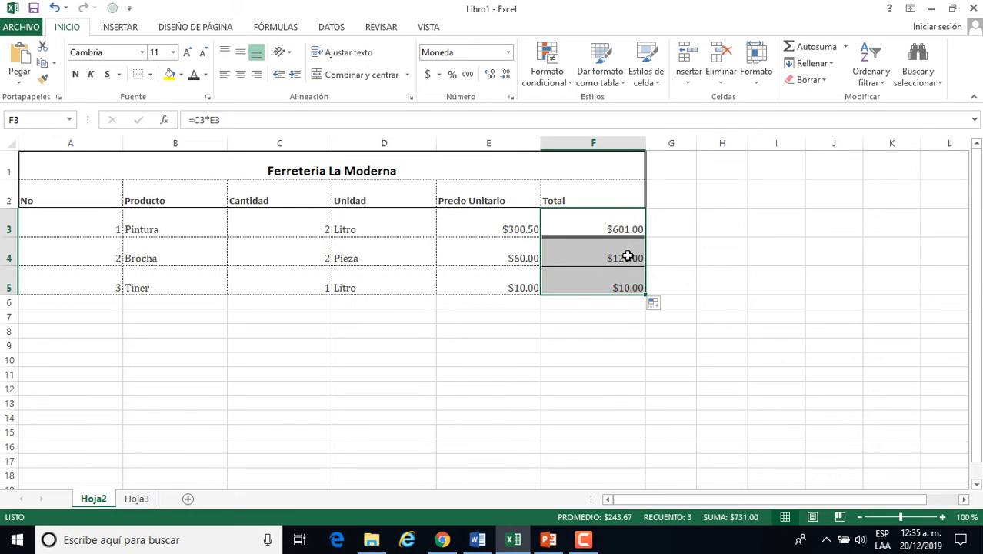
pyautogui.click(621, 188)
pyautogui.click(618, 223)
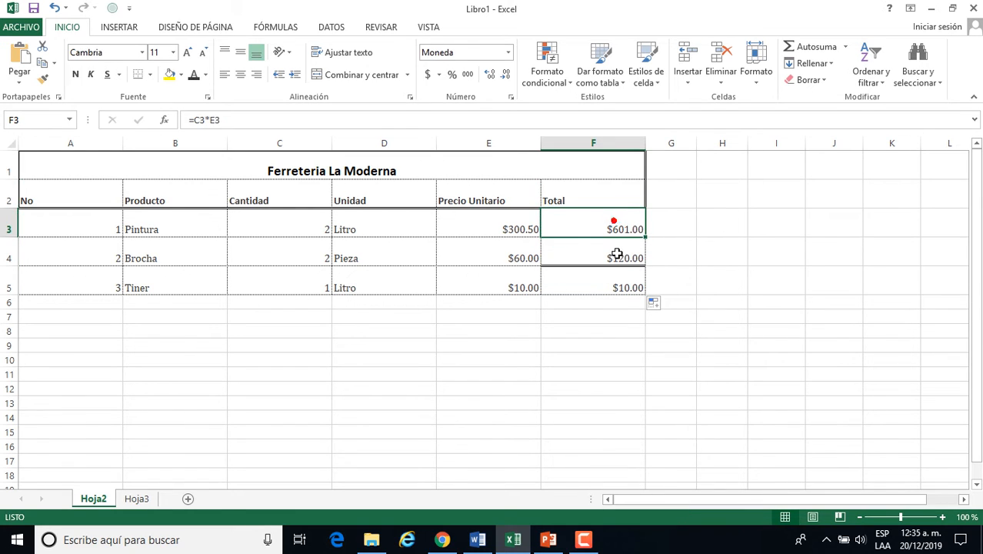
pyautogui.click(616, 254)
pyautogui.click(616, 290)
pyautogui.click(609, 227)
pyautogui.click(608, 195)
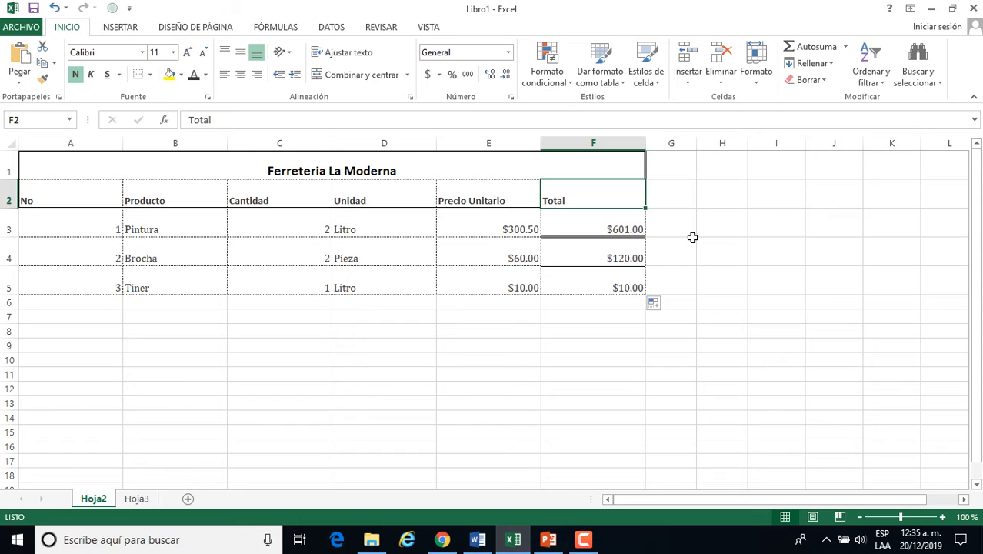
pyautogui.press('Down')
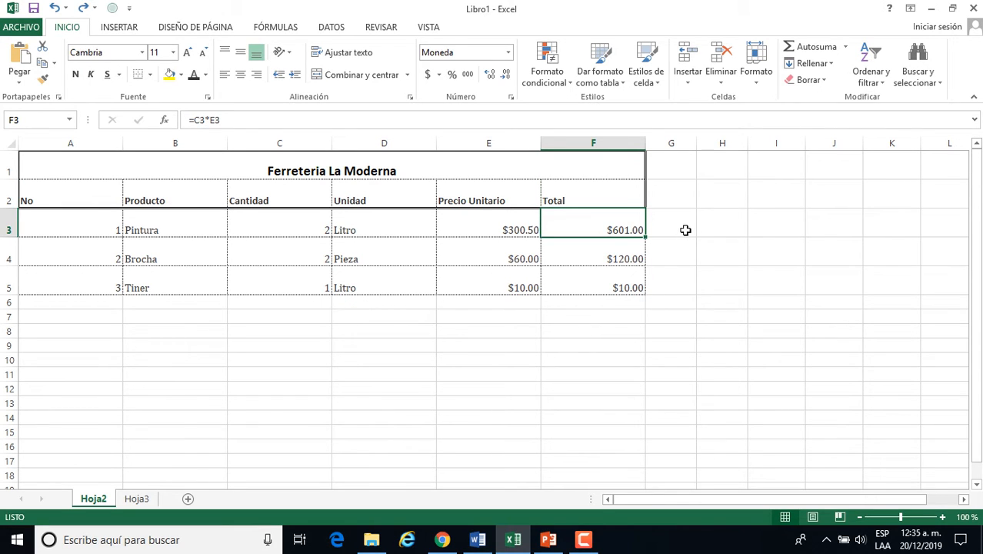
# Fill the F3 formula down through F5 using the fill-without-formatting option (Rellenar sin formato)
pyautogui.click(629, 258)
pyautogui.click(612, 229)
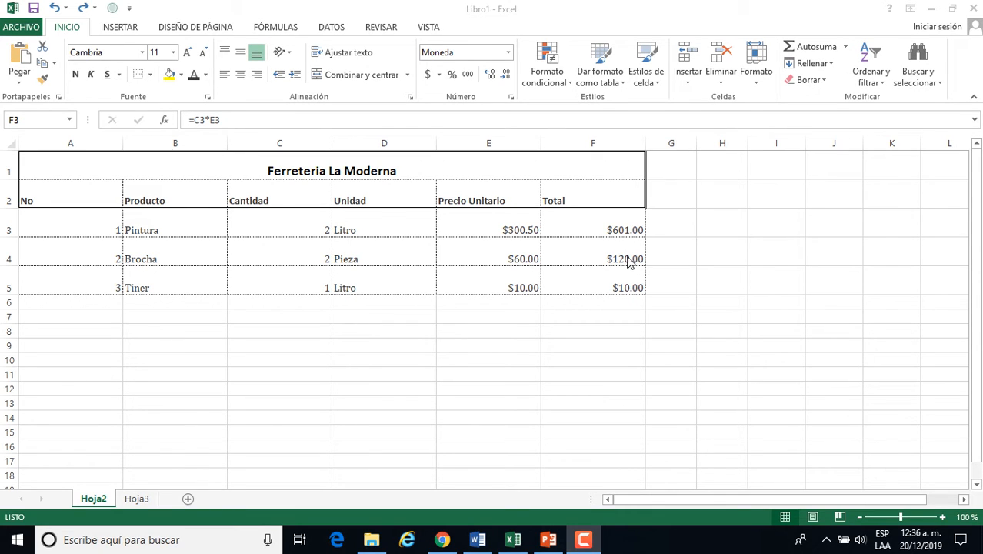
pyautogui.click(626, 217)
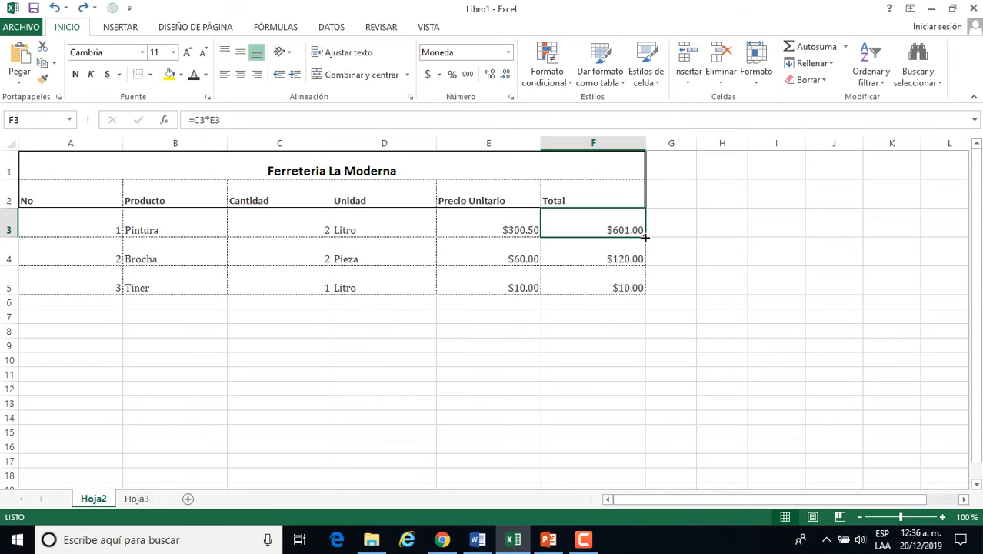
pyautogui.doubleClick(645, 238)
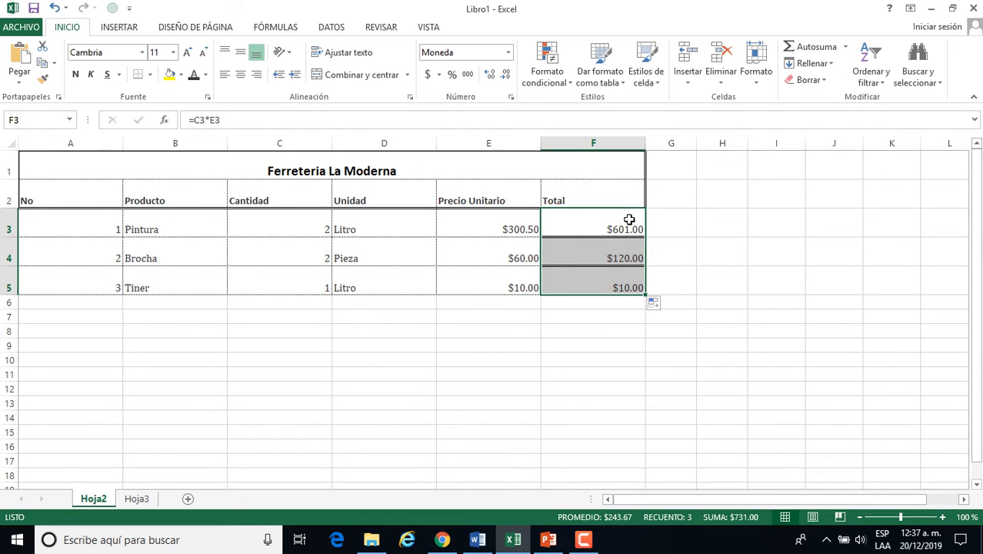
pyautogui.click(665, 305)
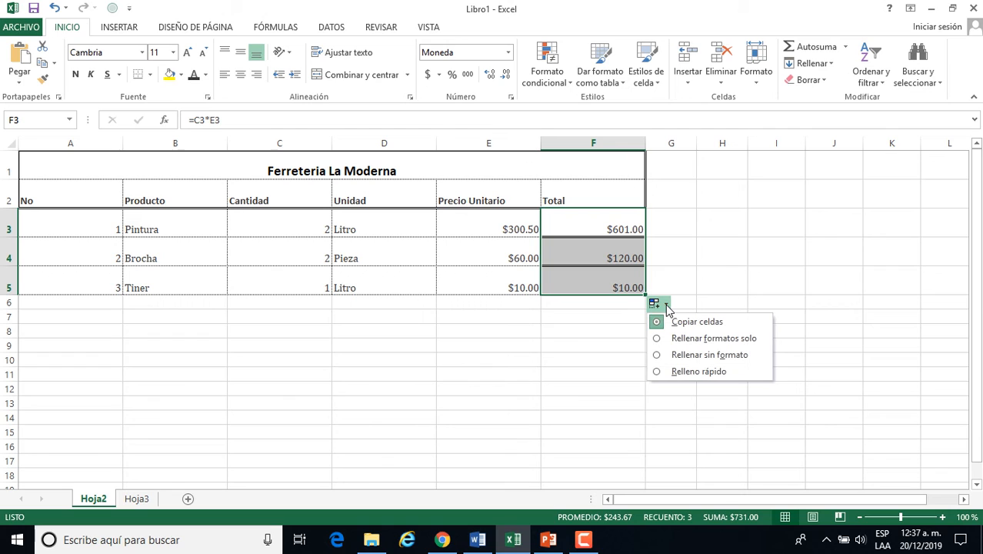
pyautogui.click(667, 359)
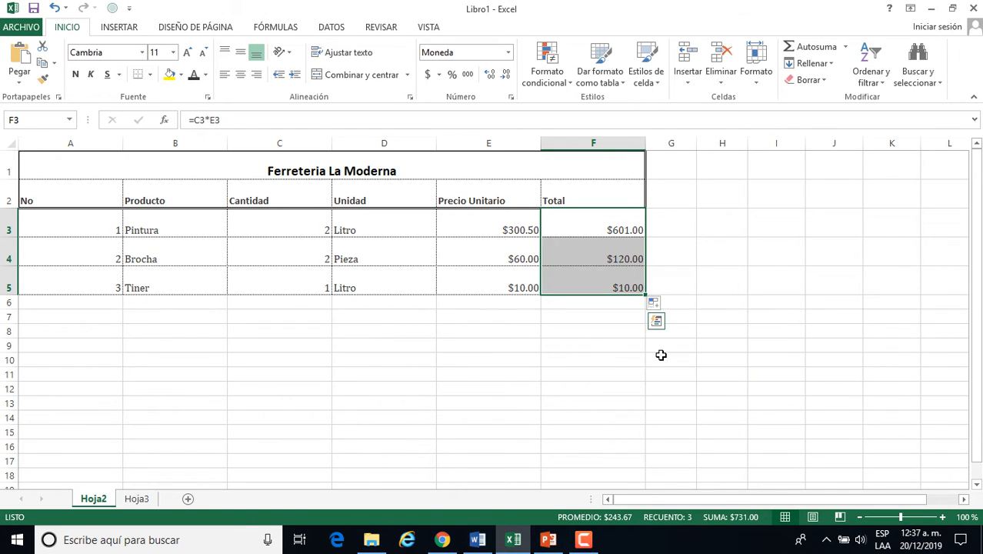
pyautogui.click(670, 275)
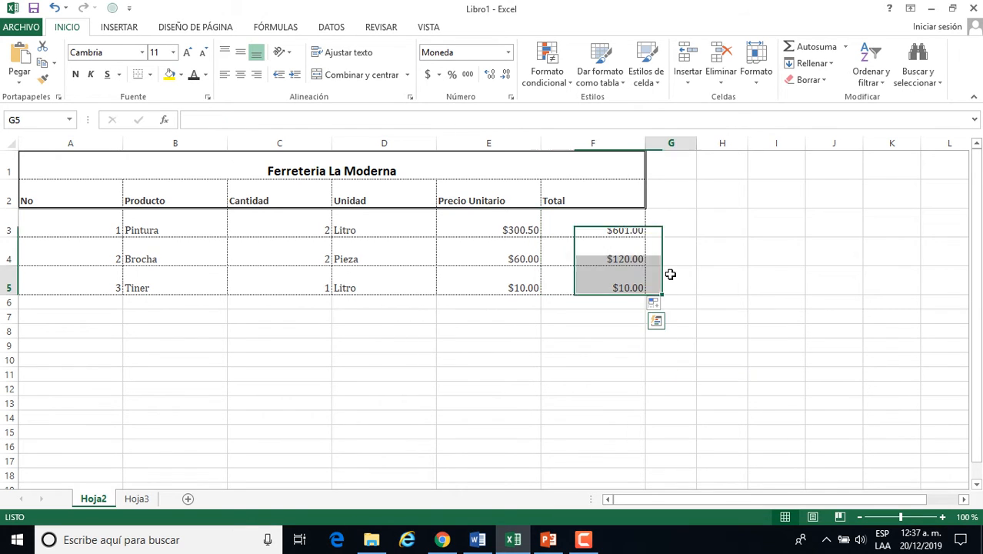
# Compare the formulas in F3, F4 and F5 to see how the cell references change by row
pyautogui.click(608, 230)
pyautogui.click(608, 259)
pyautogui.click(605, 288)
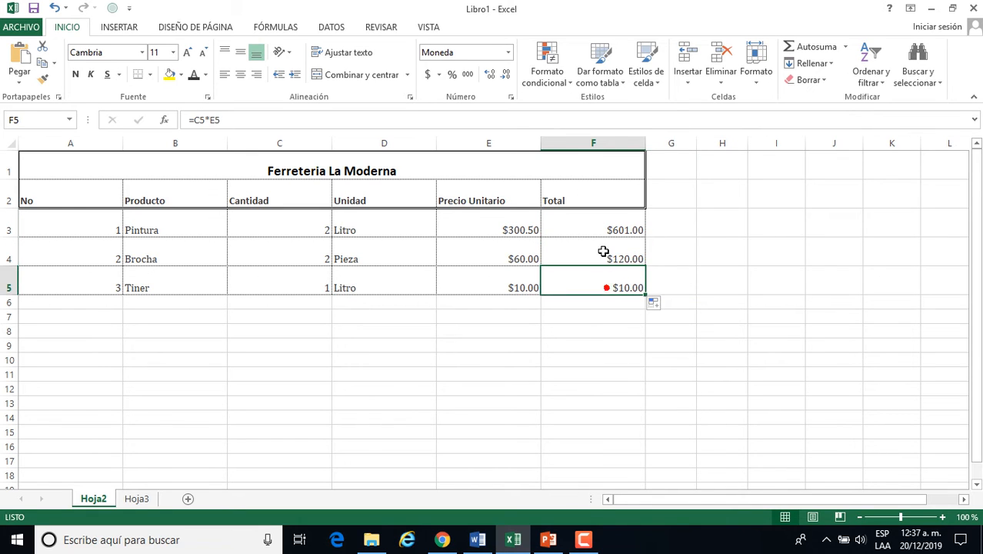
pyautogui.click(601, 230)
pyautogui.click(597, 250)
pyautogui.click(598, 232)
pyautogui.click(596, 253)
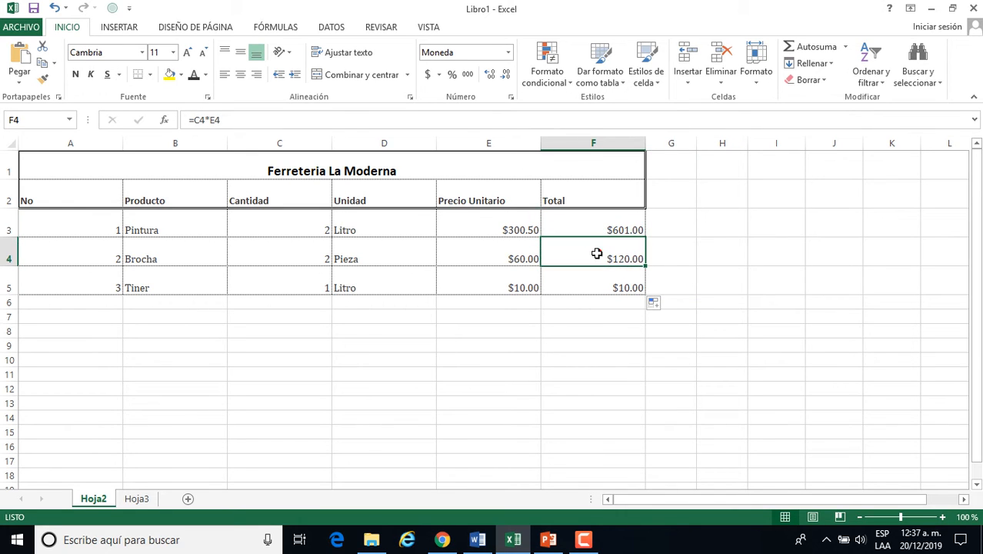
pyautogui.click(599, 218)
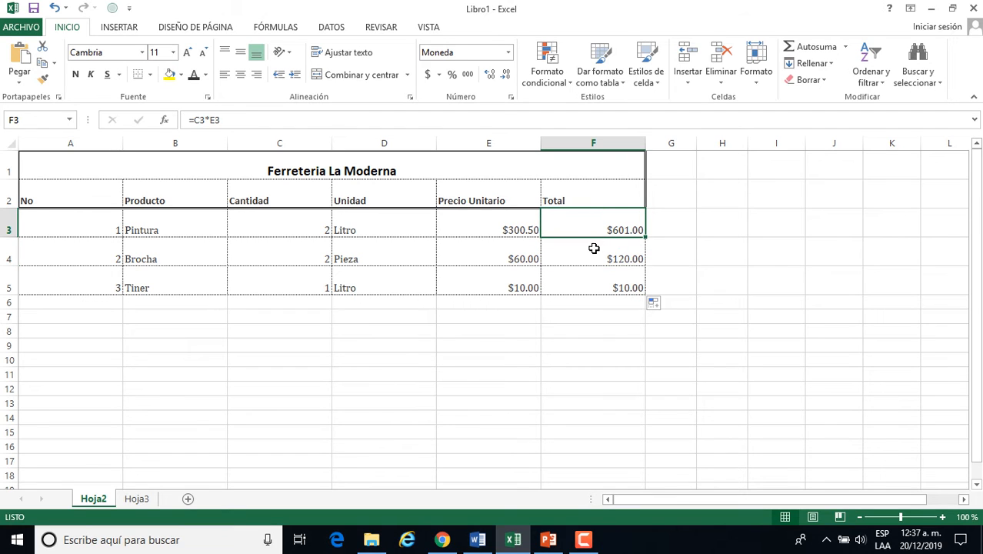
pyautogui.click(593, 247)
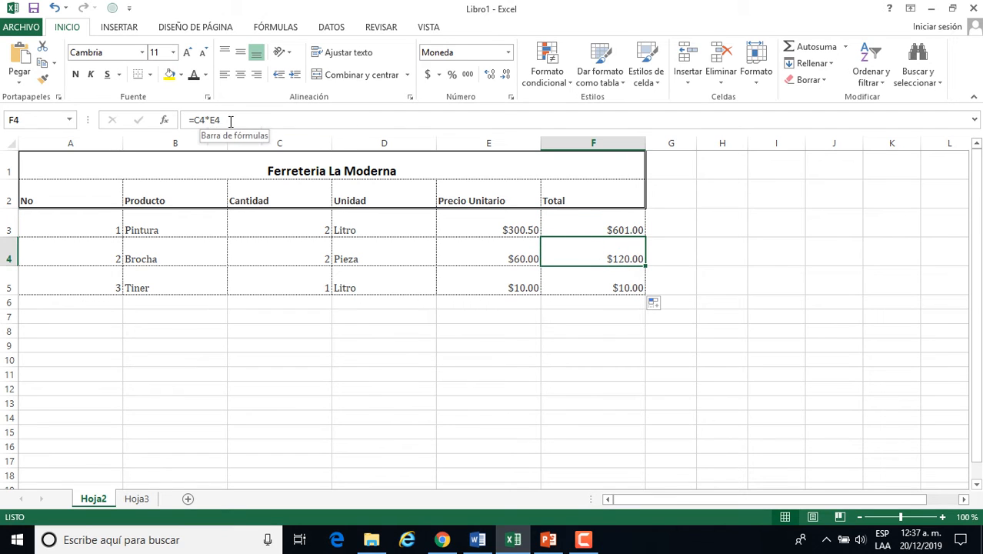
pyautogui.click(598, 279)
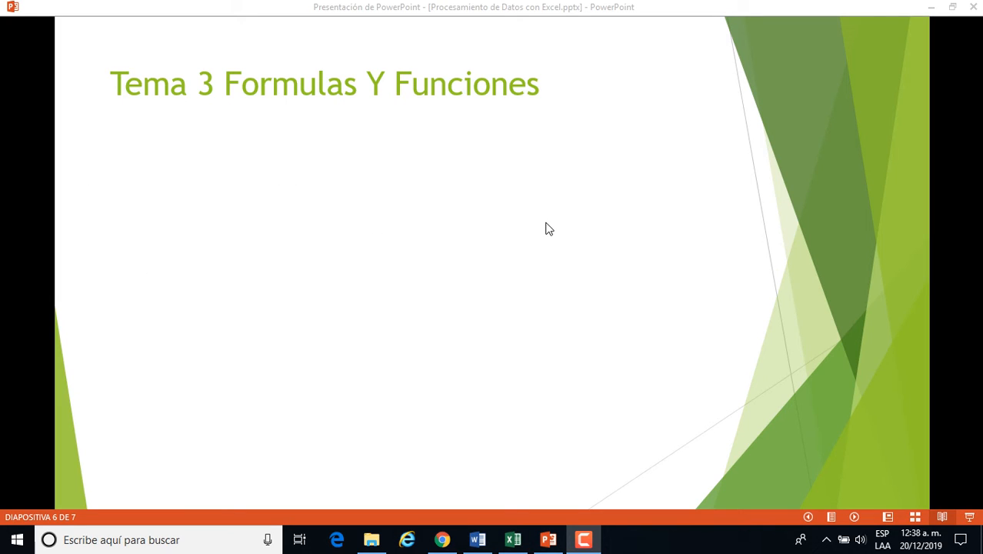
# On the PowerPoint slide about formulas and functions, reveal topic 3.3 Referencias Absolutas y Relativas and the definition of a relative reference
pyautogui.click(549, 229)
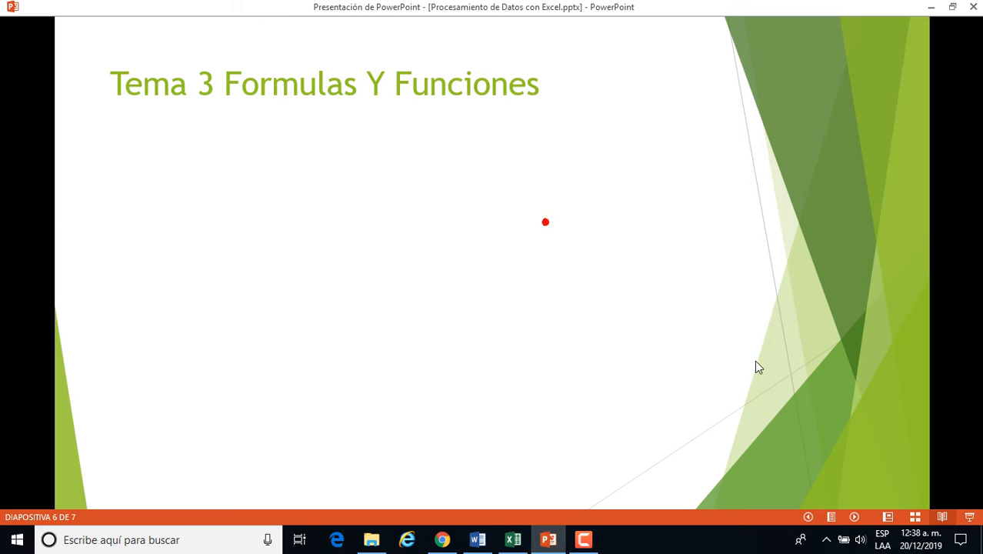
pyautogui.click(857, 515)
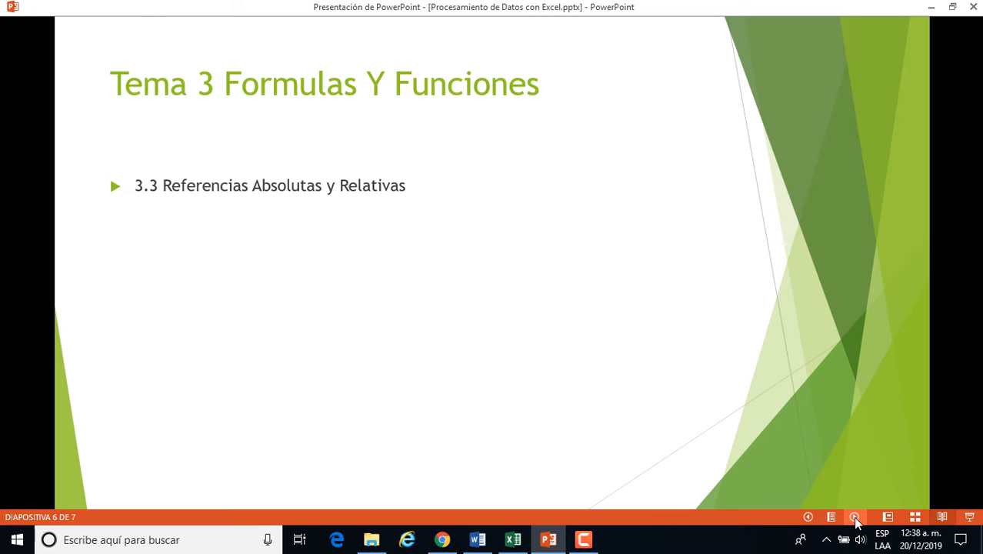
pyautogui.click(855, 519)
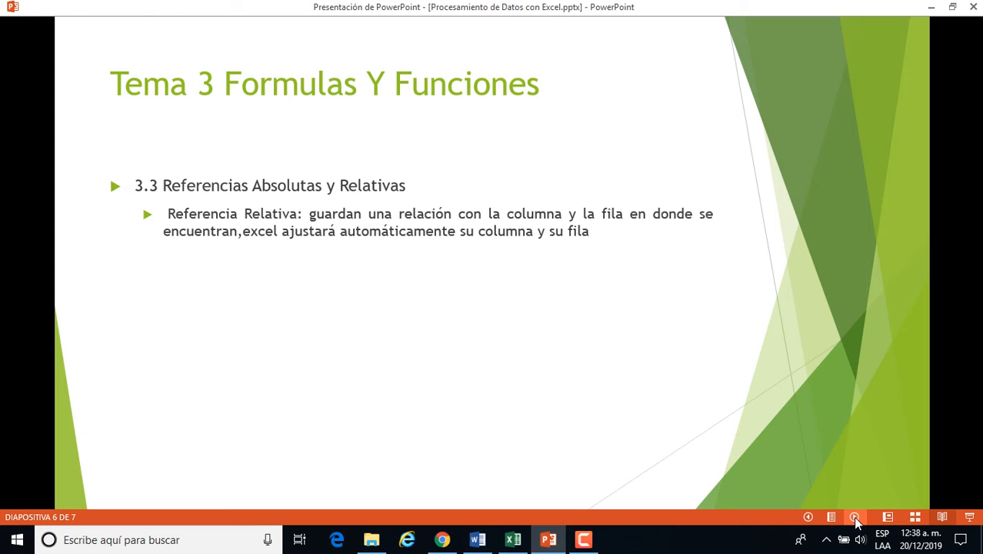
# Switch back to the Excel workbook and examine the relative references in the F3 and F4 total formulas
pyautogui.click(513, 539)
pyautogui.scroll(1, 548, 342)
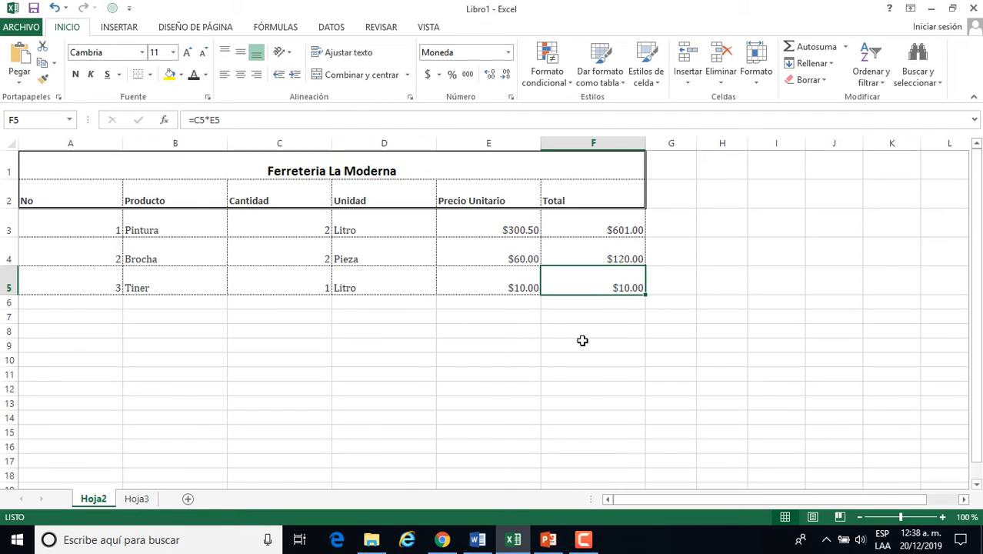
pyautogui.click(596, 224)
pyautogui.click(209, 120)
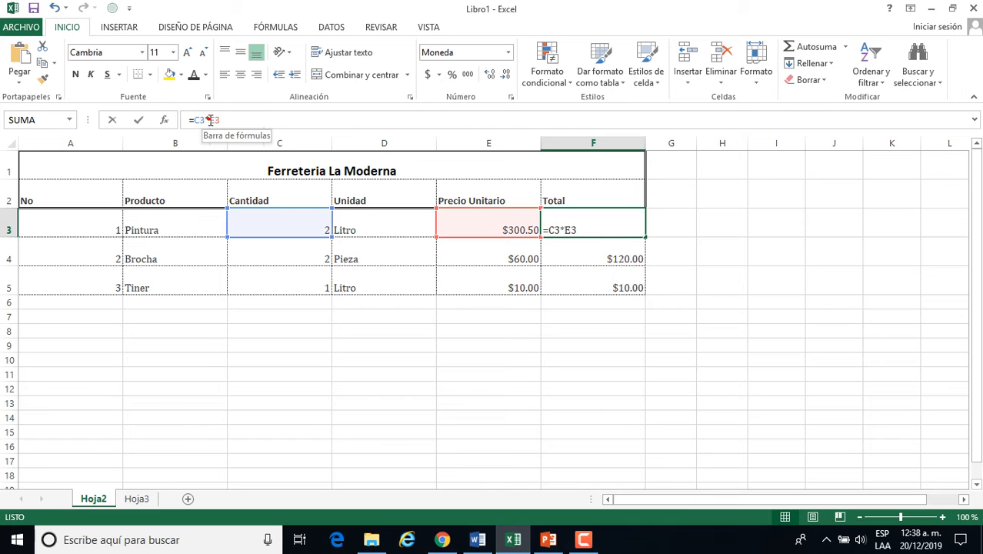
pyautogui.moveTo(209, 120)
pyautogui.mouseDown()
pyautogui.moveTo(220, 121)
pyautogui.moveTo(208, 119)
pyautogui.mouseUp()
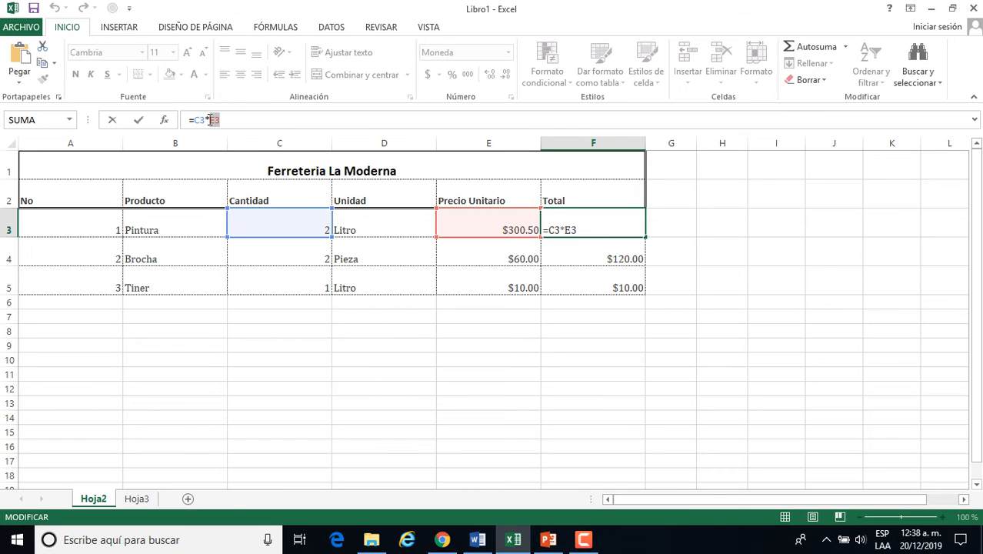
pyautogui.click(583, 228)
pyautogui.click(575, 258)
pyautogui.click(581, 227)
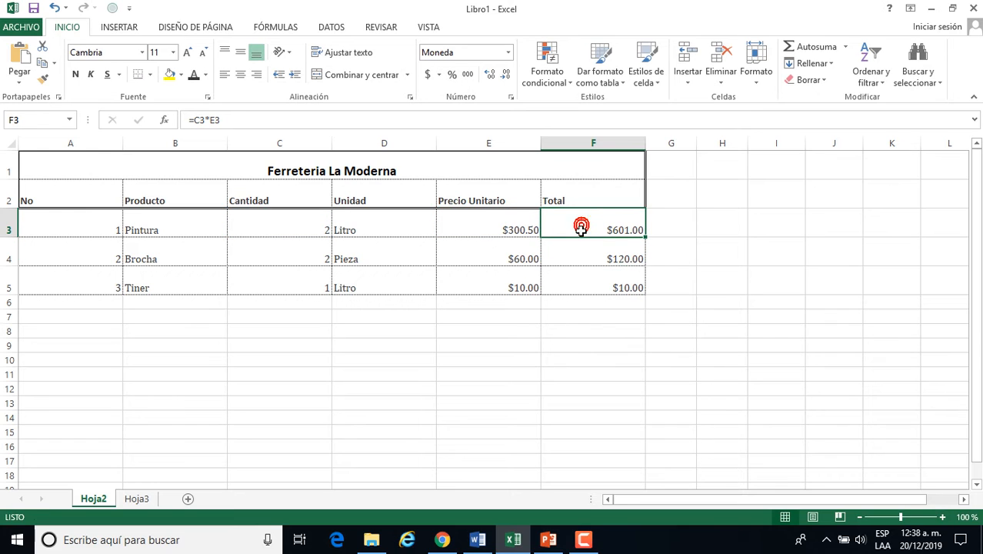
# Set the Pintura quantity in cell C3 to 4 and check the recalculated total in F3
pyautogui.click(326, 229)
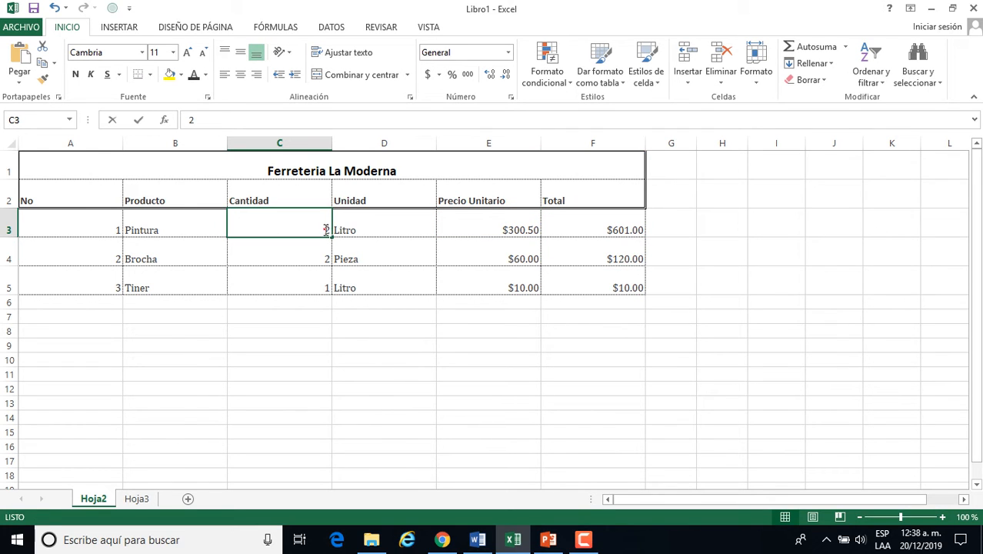
pyautogui.press('BackSpace')
pyautogui.click(330, 227)
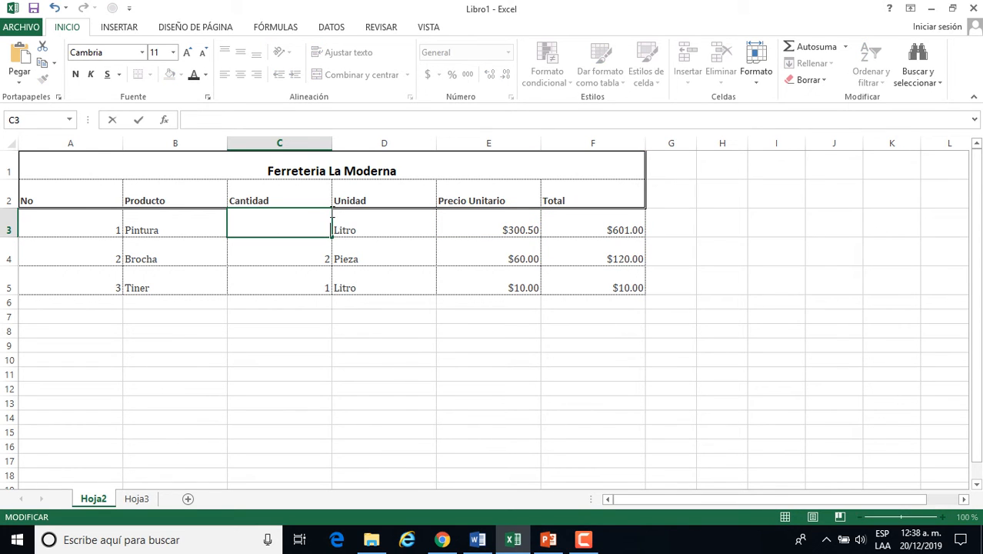
pyautogui.write('4')
pyautogui.press('Return')
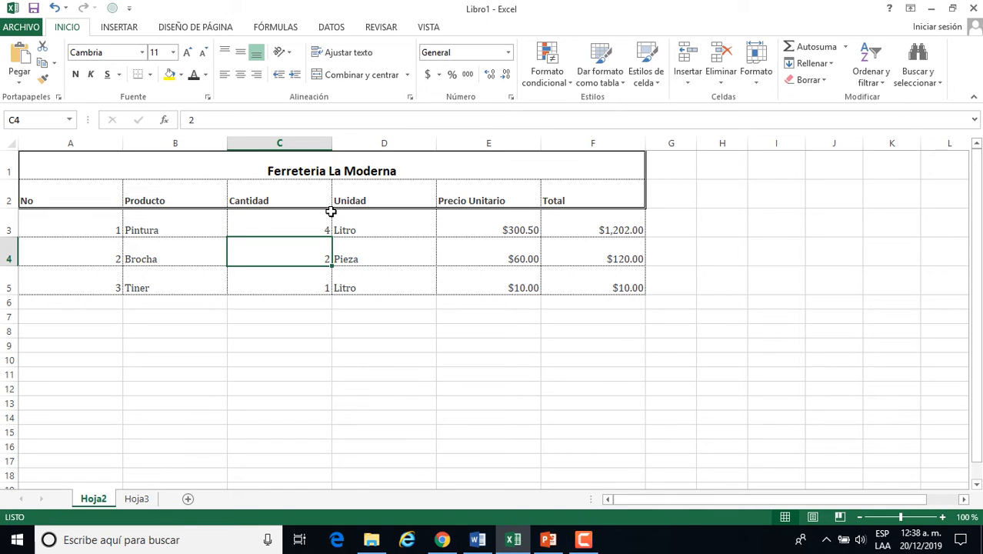
pyautogui.click(566, 221)
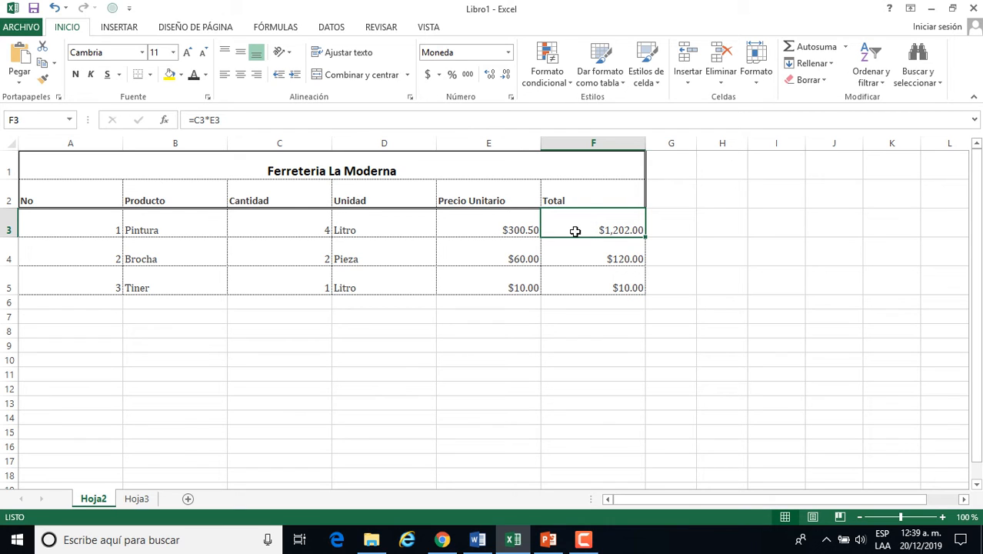
pyautogui.click(312, 226)
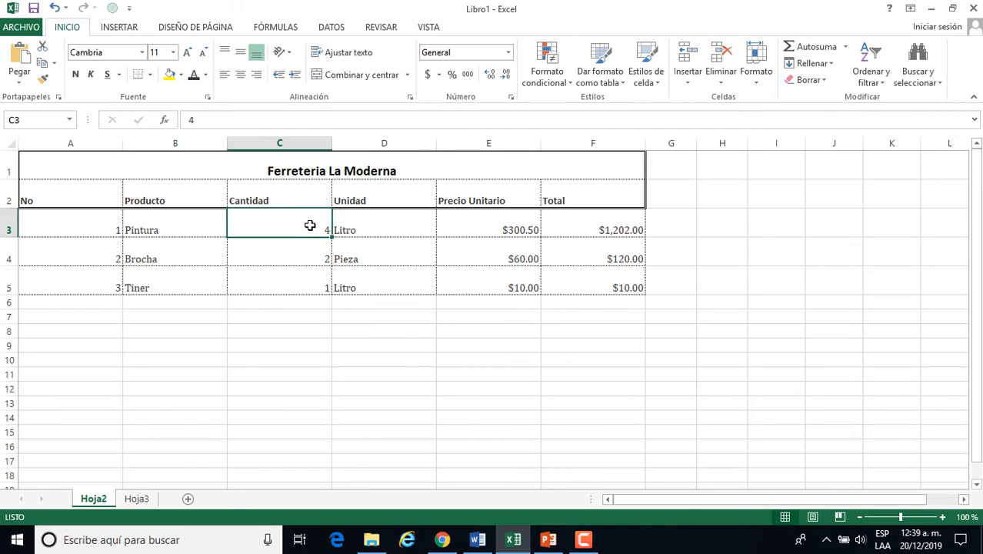
# Review the total formulas in F3, F4 and F5 to see which quantity and price cells each one multiplies
pyautogui.click(567, 229)
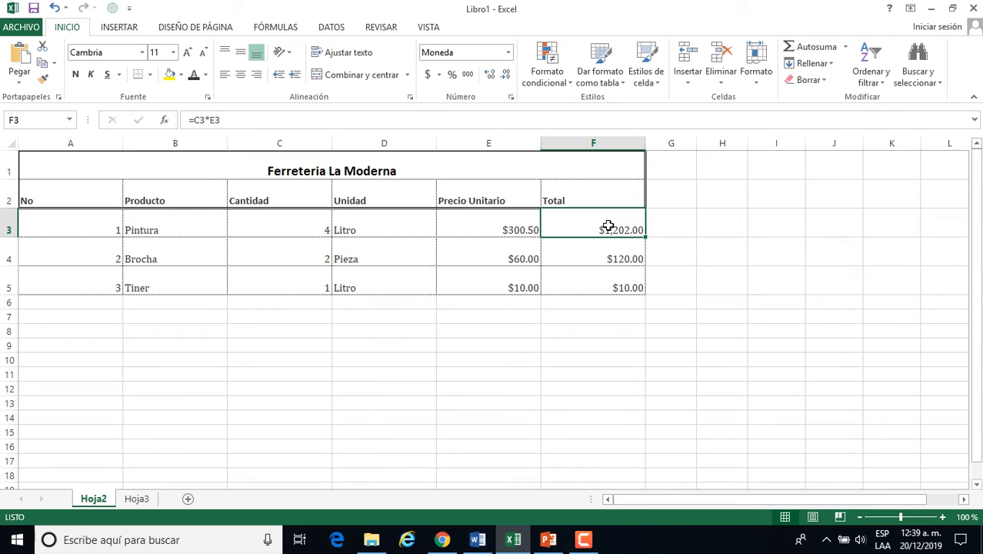
pyautogui.click(577, 252)
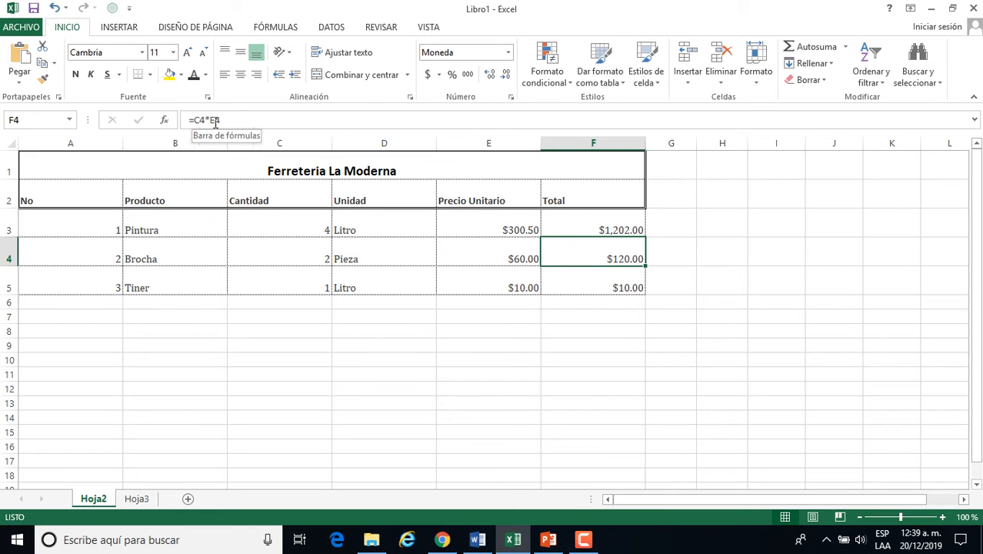
pyautogui.click(582, 288)
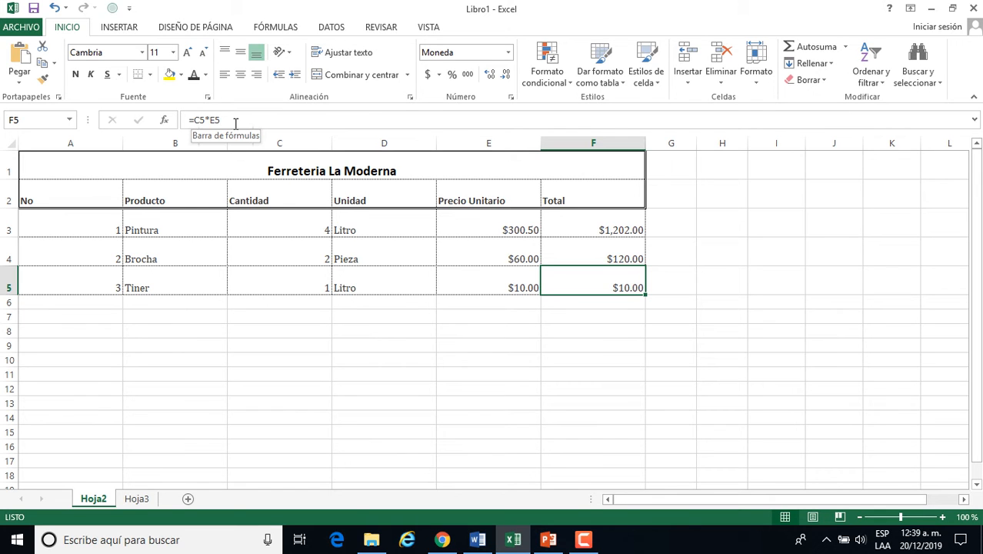
# Switch to the PowerPoint slide, reveal the definition of Referencia Absoluta, and return to the Excel workbook
pyautogui.click(549, 539)
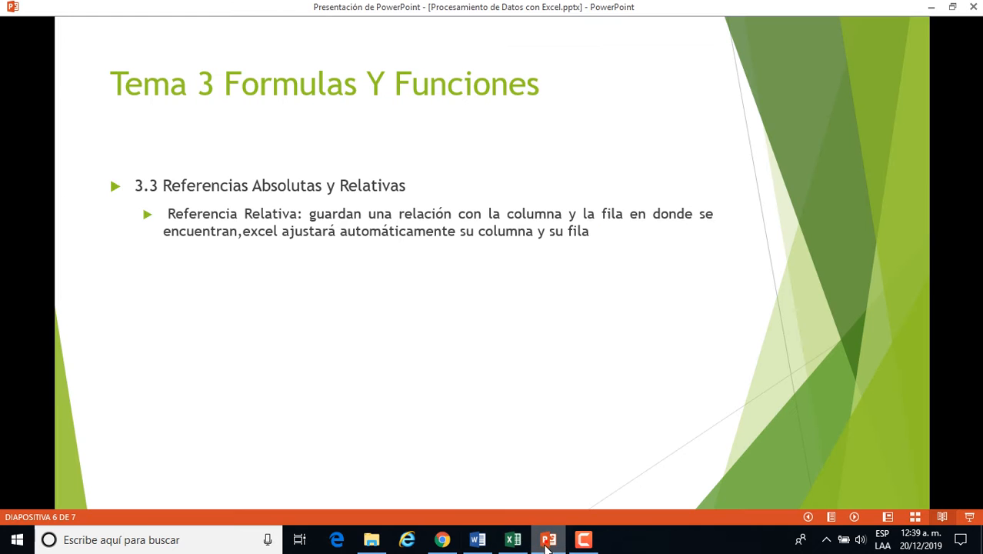
pyautogui.click(496, 369)
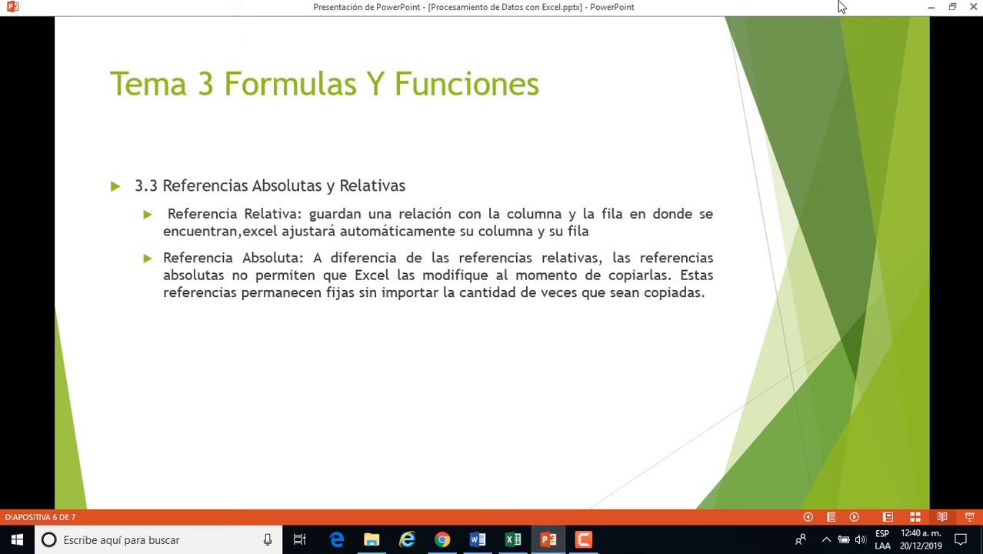
pyautogui.click(931, 7)
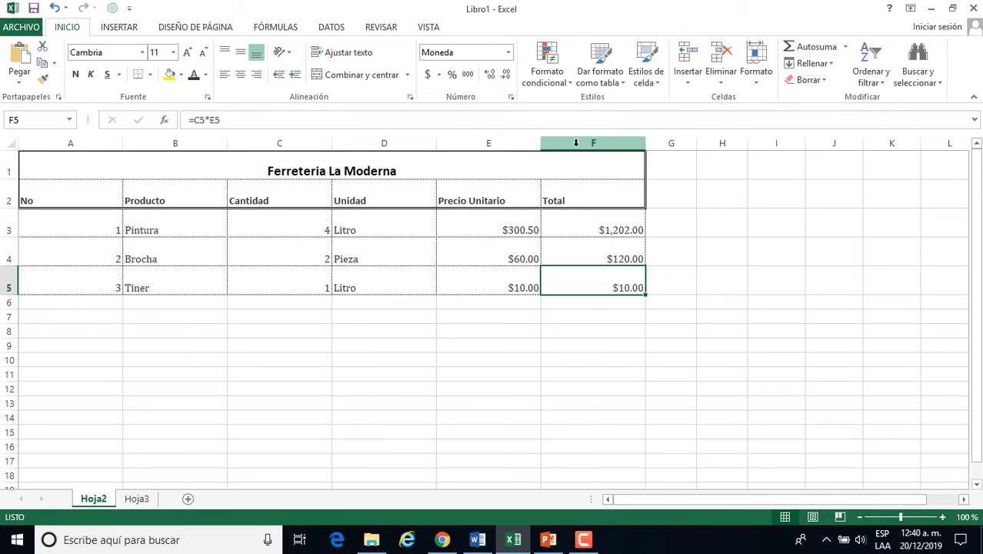
pyautogui.click(518, 140)
pyautogui.rightClick(518, 139)
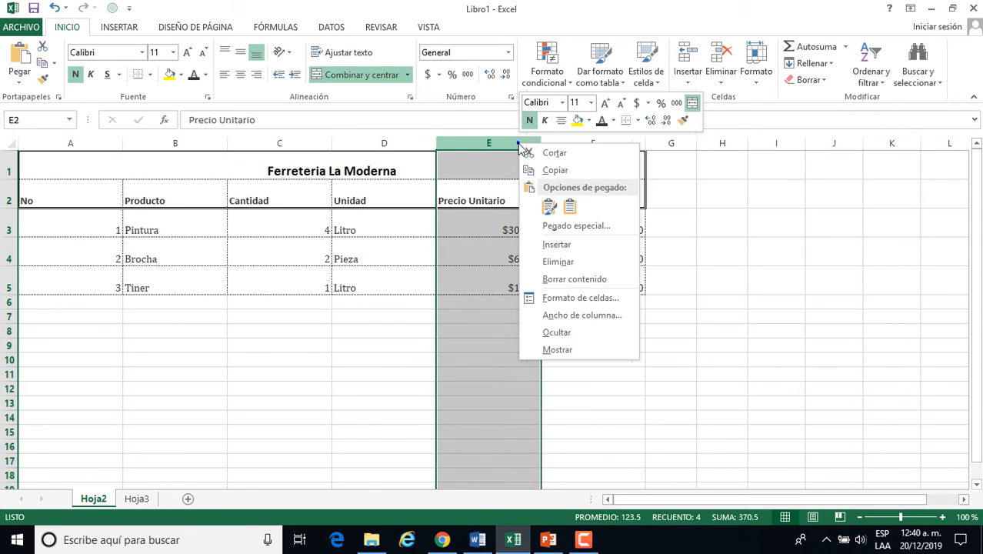
pyautogui.click(598, 245)
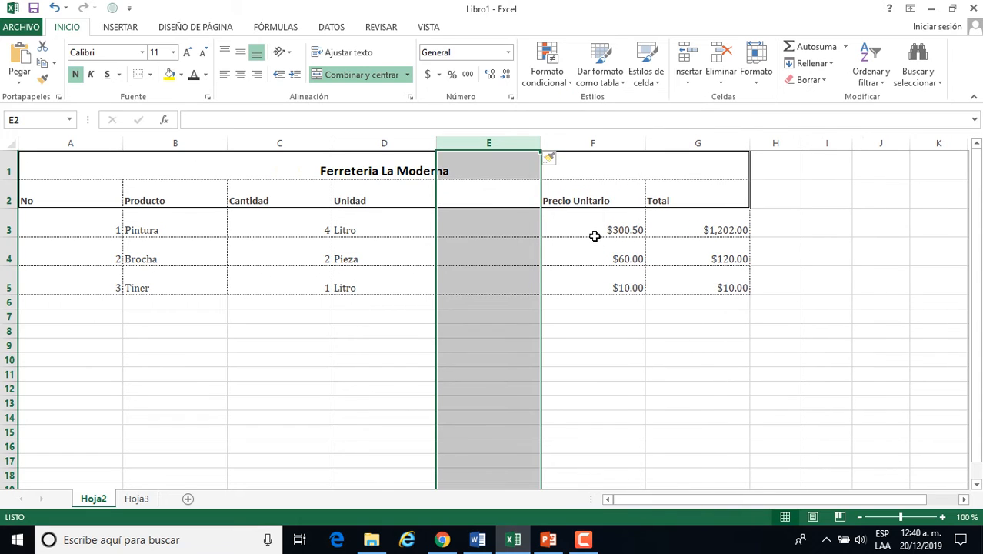
pyautogui.hotkey('ctrl', 'z')
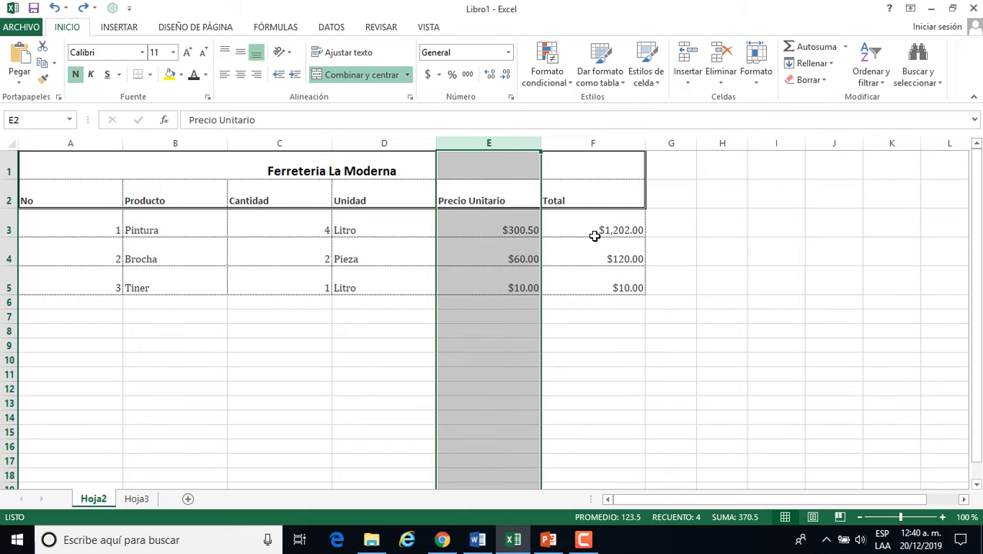
# Insert a new column before the Total column and enter the header I.V.A in cell F2
pyautogui.click(594, 143)
pyautogui.rightClick(594, 143)
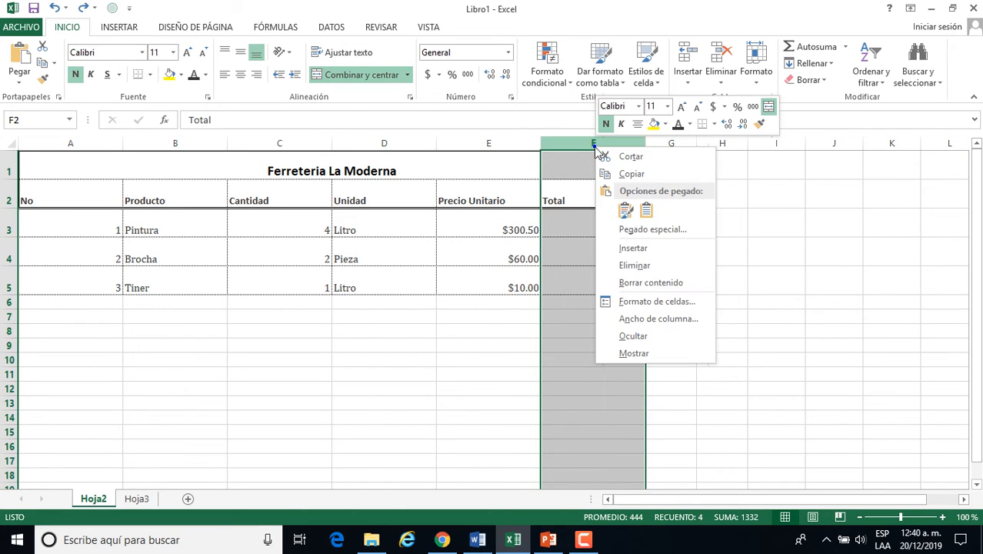
pyautogui.click(653, 250)
pyautogui.click(619, 222)
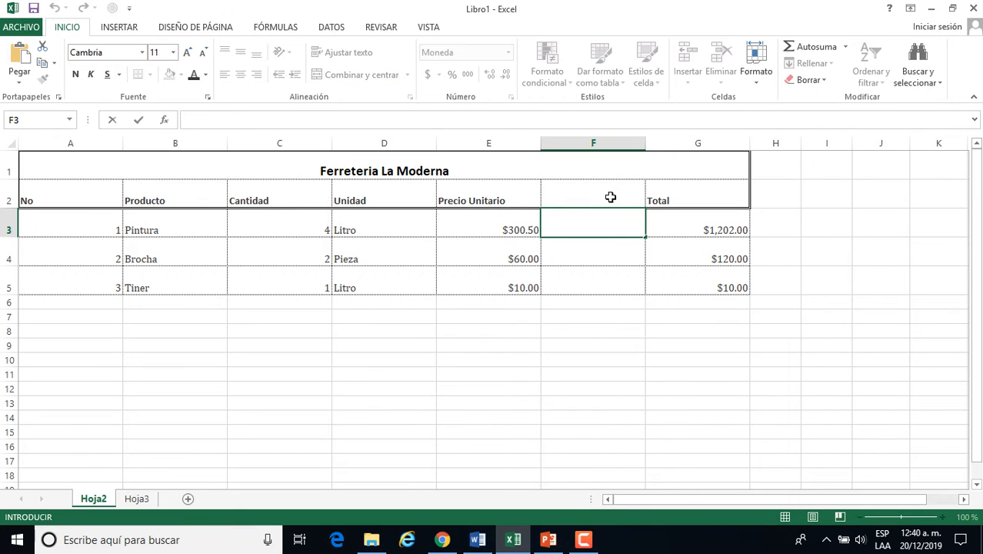
pyautogui.click(611, 197)
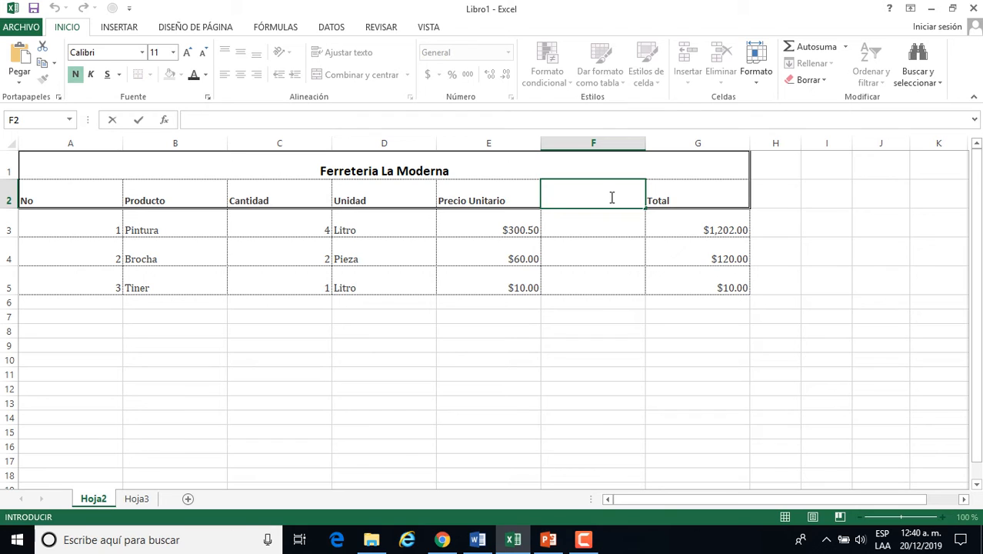
pyautogui.write('I.V.A')
pyautogui.click(461, 373)
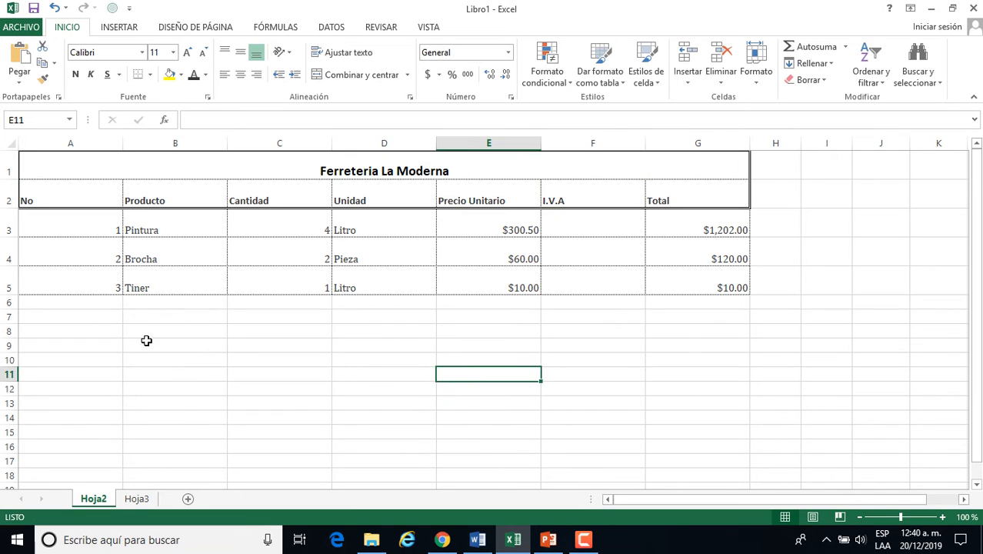
# Enter the label "IVA:" in cell A8 below the product table
pyautogui.click(95, 318)
pyautogui.doubleClick(100, 332)
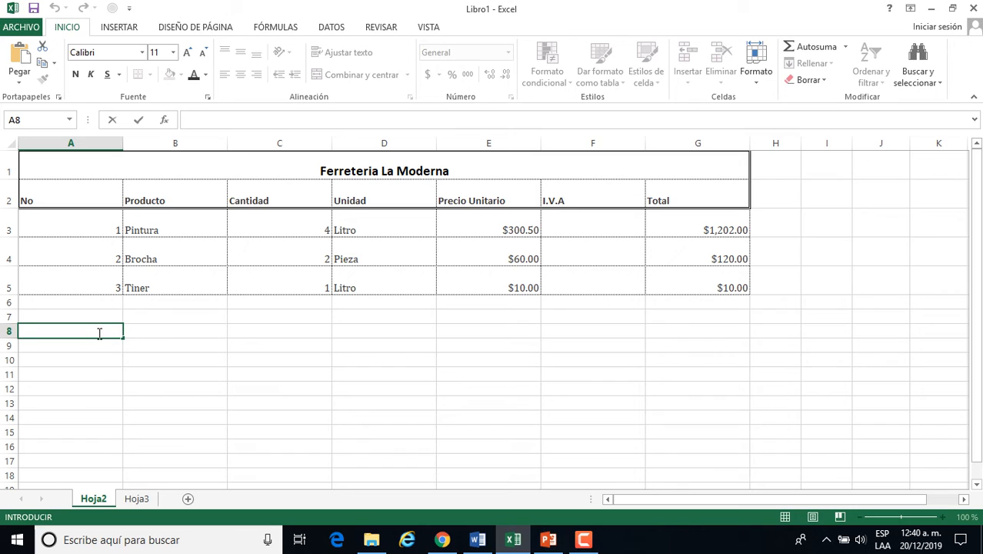
pyautogui.write('IVA')
pyautogui.press('BackSpace')
pyautogui.press('BackSpace')
pyautogui.press('BackSpace')
pyautogui.write('IVA')
pyautogui.press('Return')
pyautogui.click(97, 332)
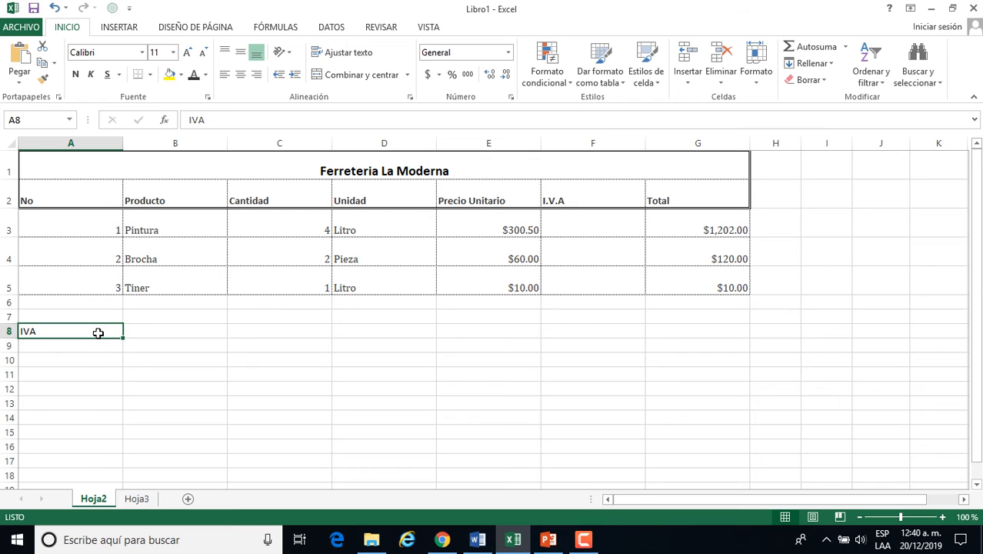
pyautogui.click(315, 117)
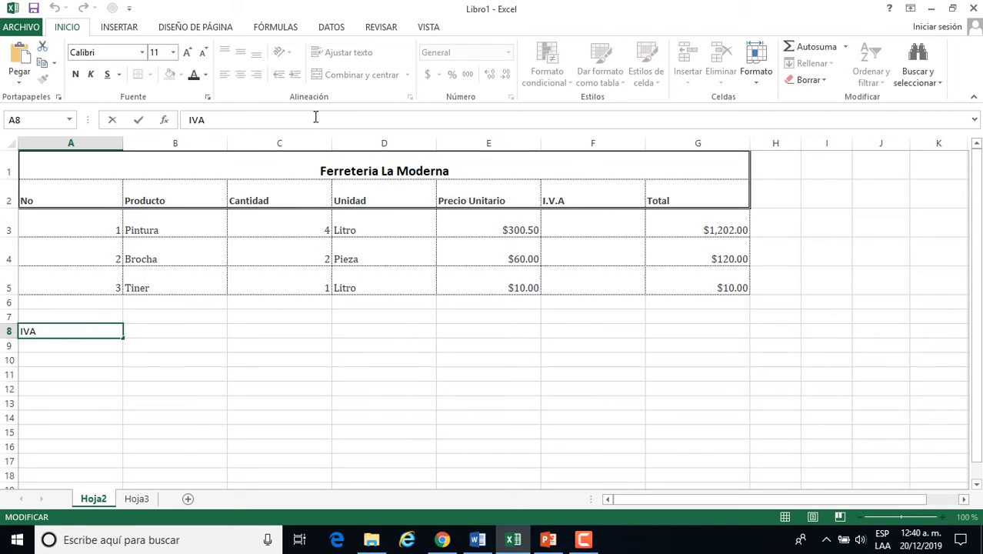
pyautogui.write(':')
pyautogui.press('Return')
# Enter the tax rate 16 in cell B8, beside the IVA: label
pyautogui.press('Up')
pyautogui.press('Right')
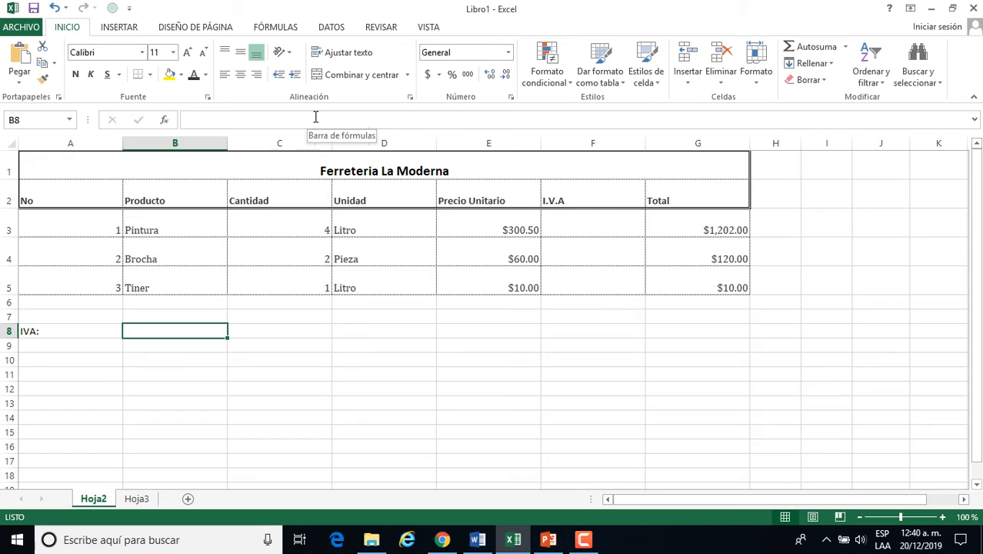
pyautogui.press('F2')
pyautogui.write('16')
pyautogui.press('Return')
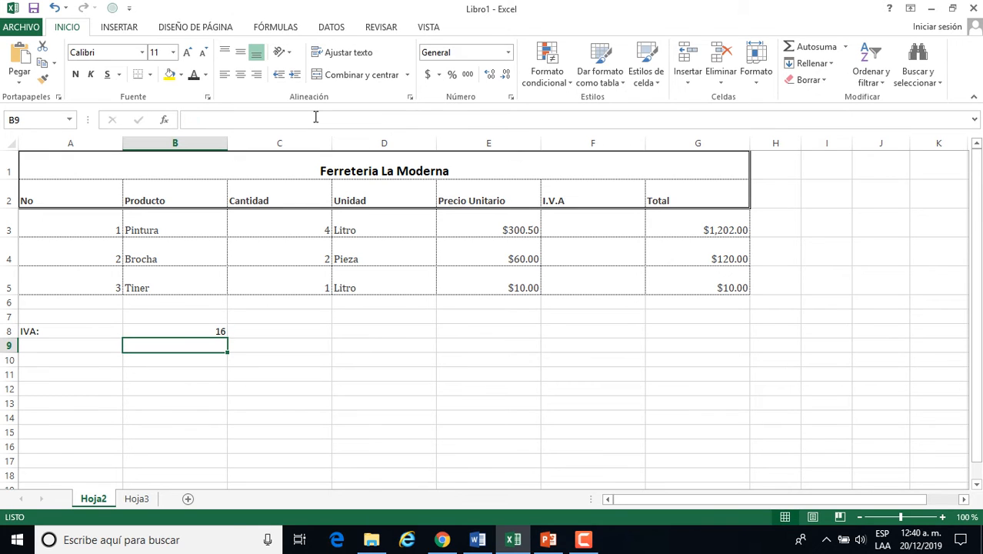
pyautogui.click(183, 328)
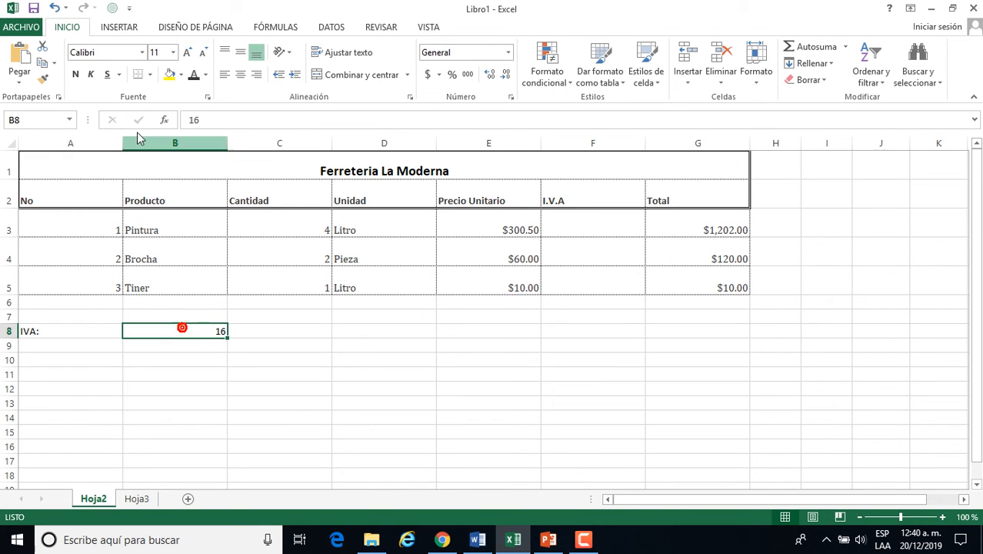
pyautogui.click(188, 120)
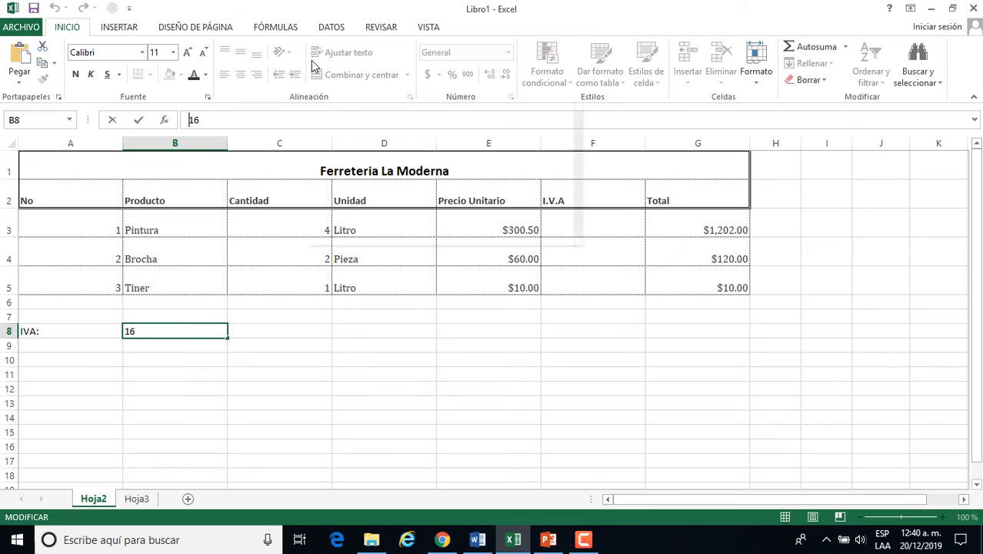
pyautogui.write('.')
pyautogui.press('BackSpace')
pyautogui.press('Return')
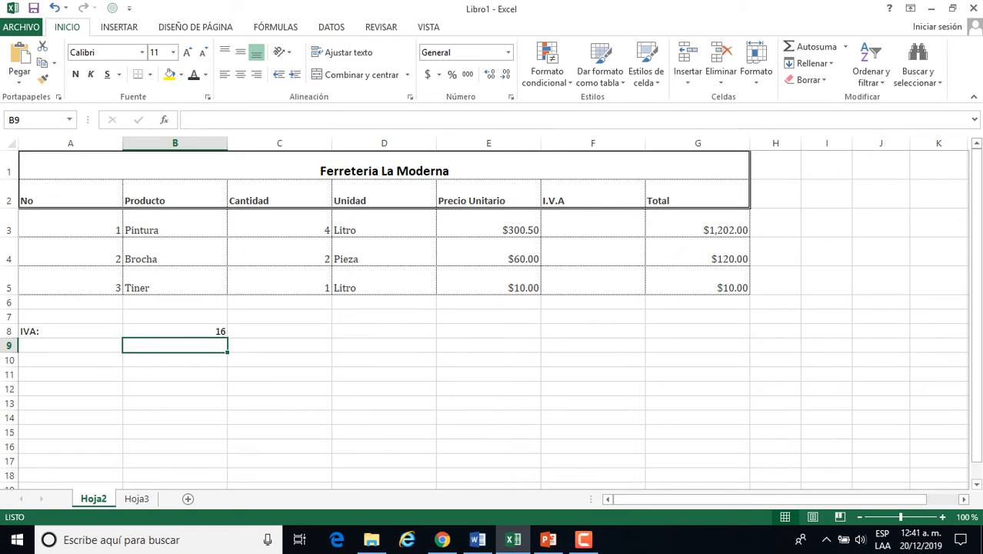
pyautogui.press('Up')
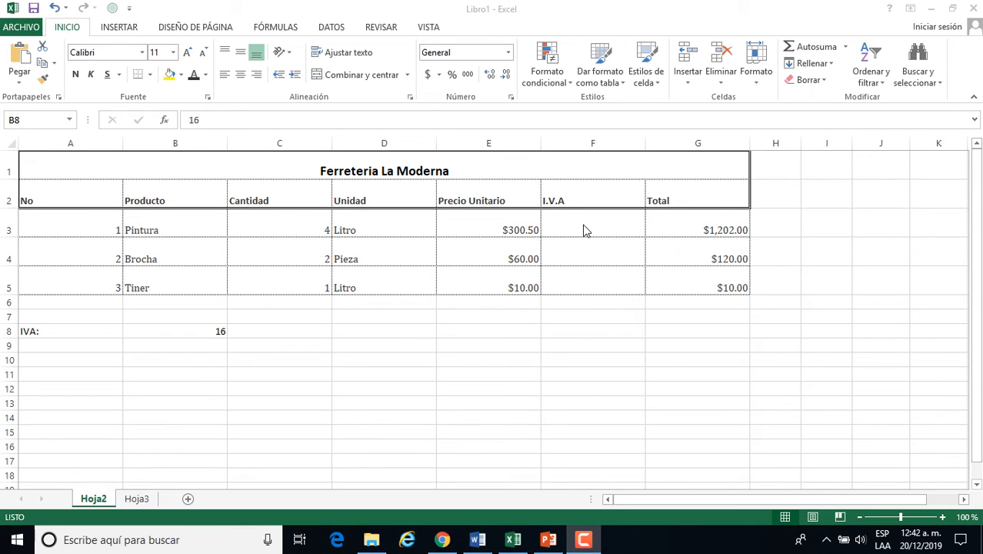
pyautogui.press('F2')
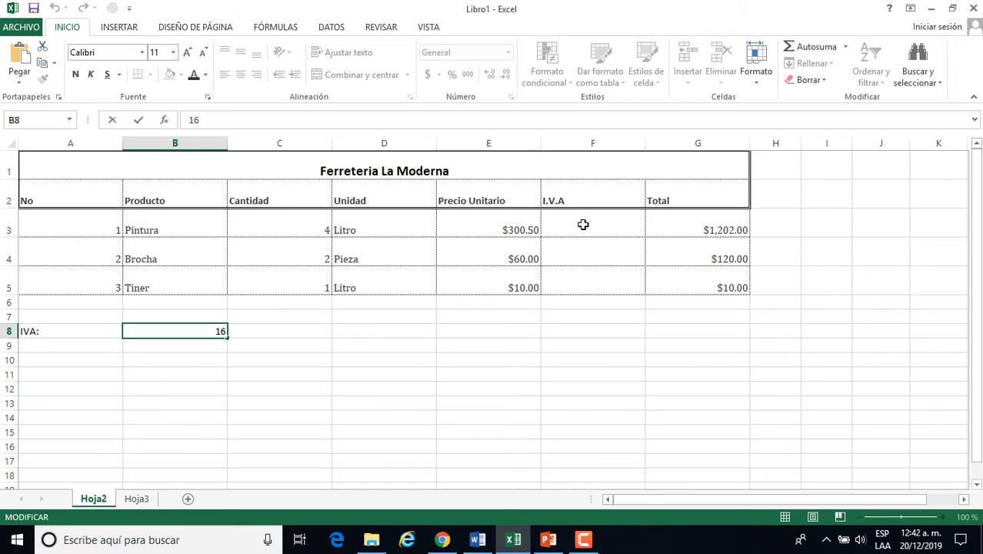
pyautogui.click(499, 328)
pyautogui.click(259, 335)
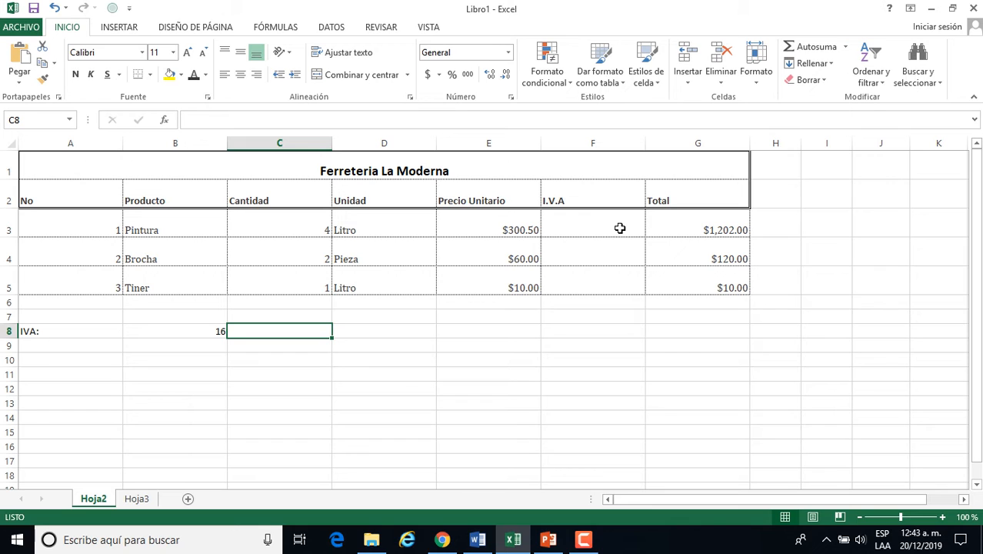
# Enter the formula =(16/100) in the Pintura row's I.V.A cell, F3, accepting the suggested parenthesis correction
pyautogui.doubleClick(620, 228)
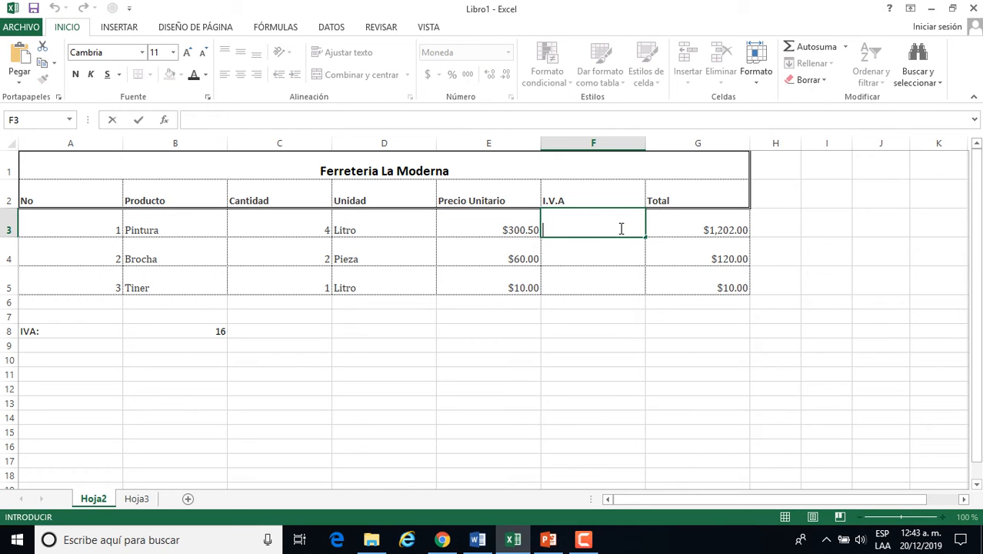
pyautogui.moveTo(581, 326); pyautogui.dragTo(583, 319)
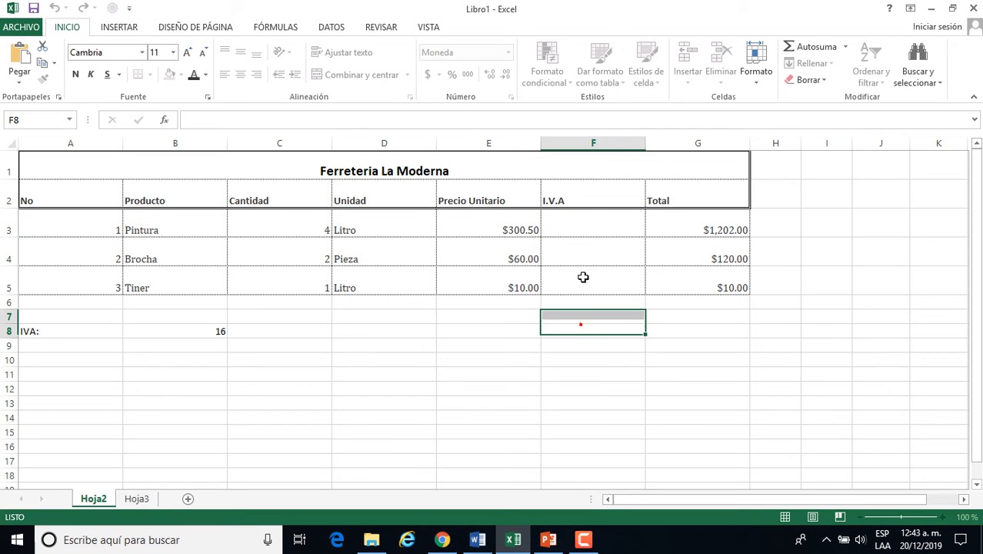
pyautogui.doubleClick(587, 220)
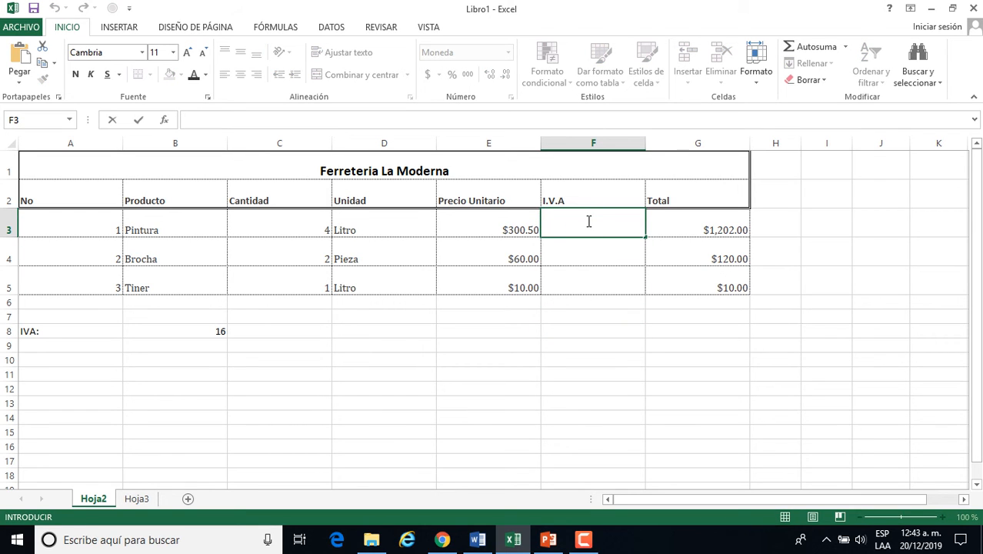
pyautogui.write('=')
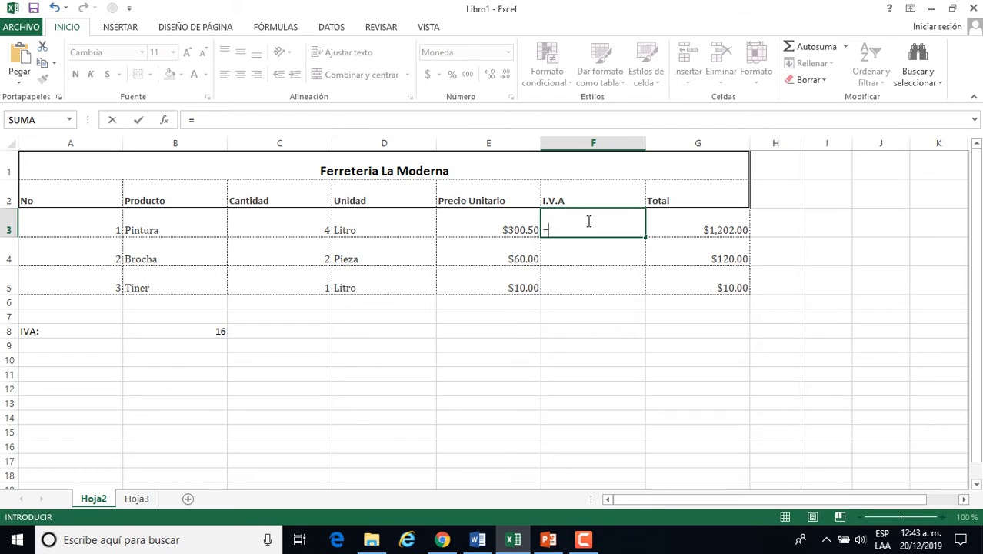
pyautogui.write('(')
pyautogui.write('16/100')
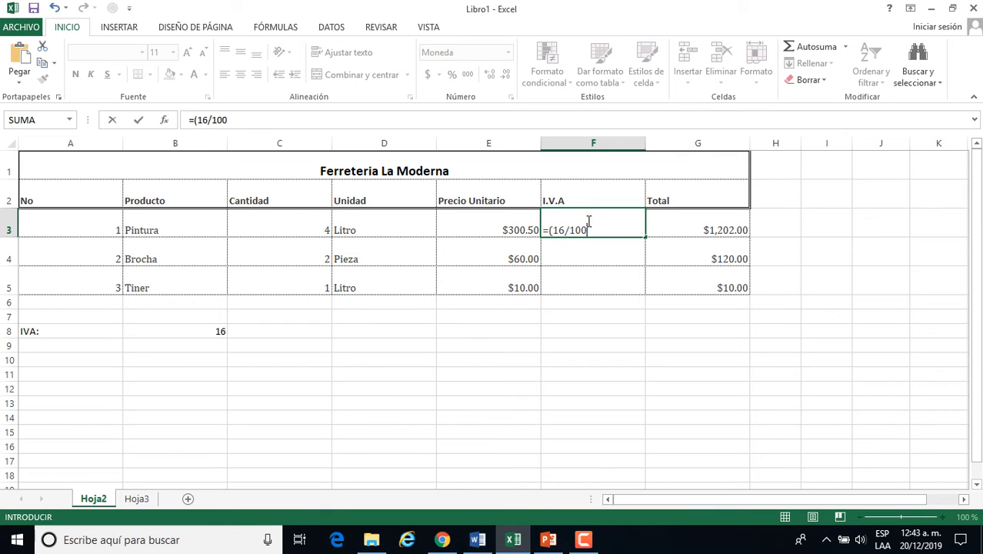
pyautogui.press('Return')
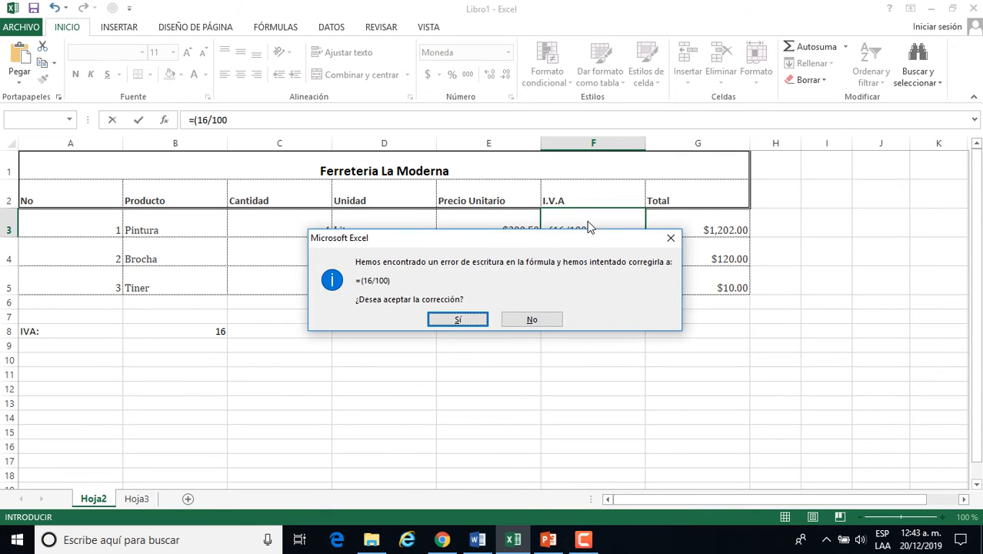
pyautogui.press('Return')
# Examine the Moneda number format settings of cell F3 in the Formato de celdas dialog without changing them
pyautogui.click(587, 222)
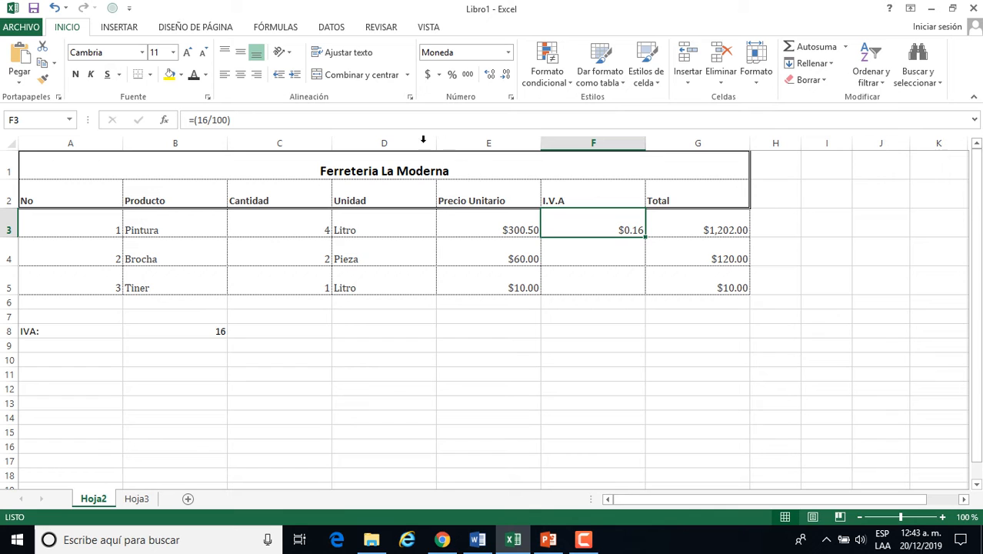
pyautogui.click(409, 97)
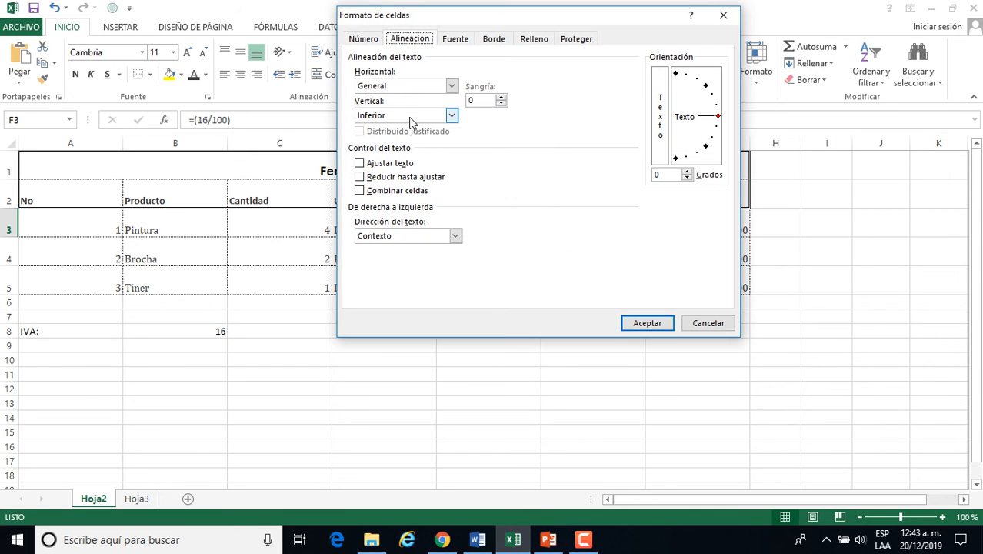
pyautogui.click(369, 38)
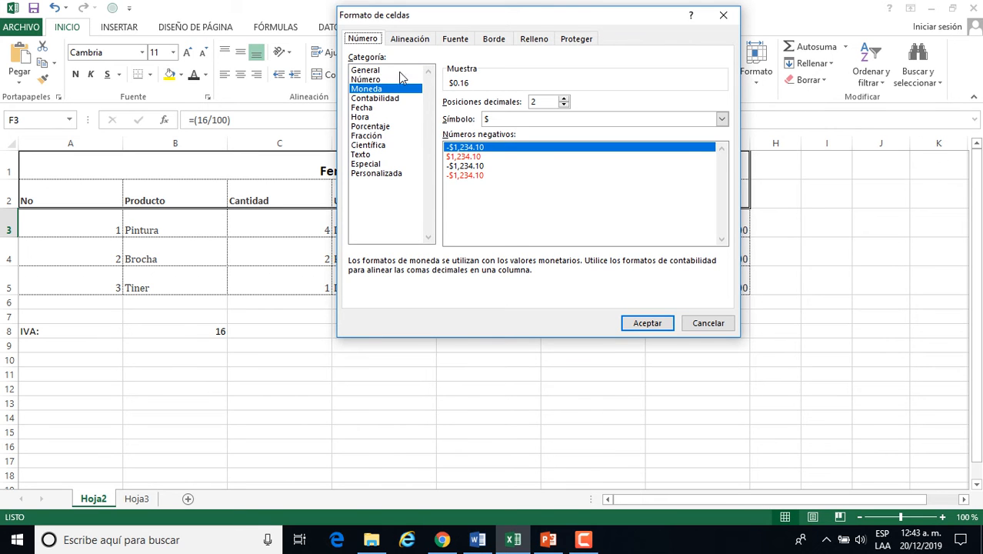
pyautogui.moveTo(518, 21); pyautogui.dragTo(290, 221)
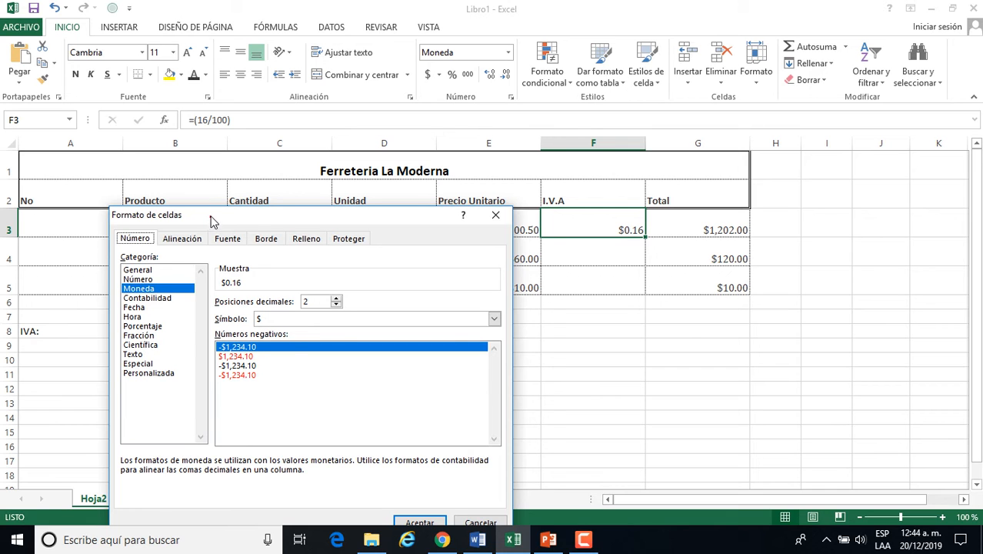
pyautogui.moveTo(213, 219); pyautogui.dragTo(242, 132)
pyautogui.click(509, 435)
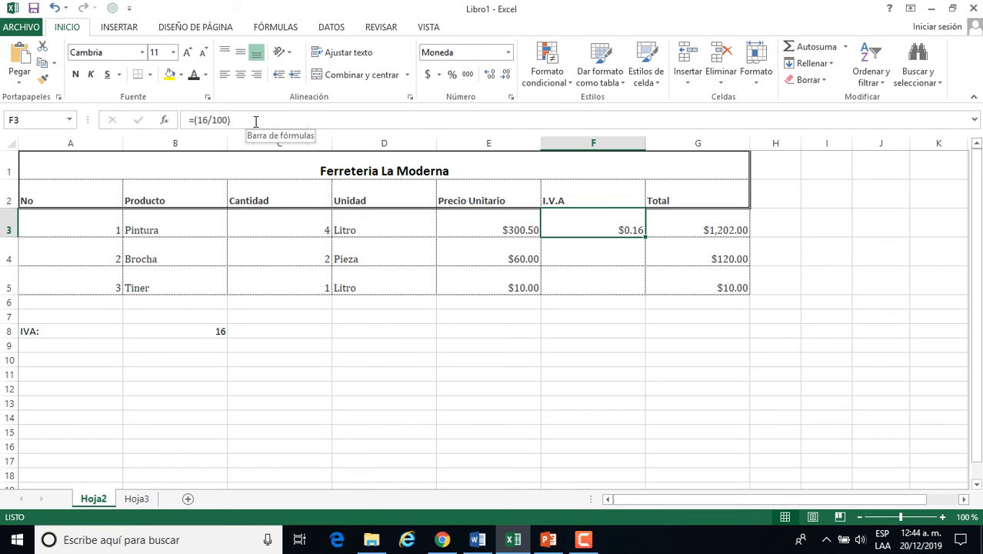
# Replace the fixed 16 in the Pintura row's I.V.A formula, F3, with a reference to the rate cell, giving =(B8/100)
pyautogui.click(207, 120)
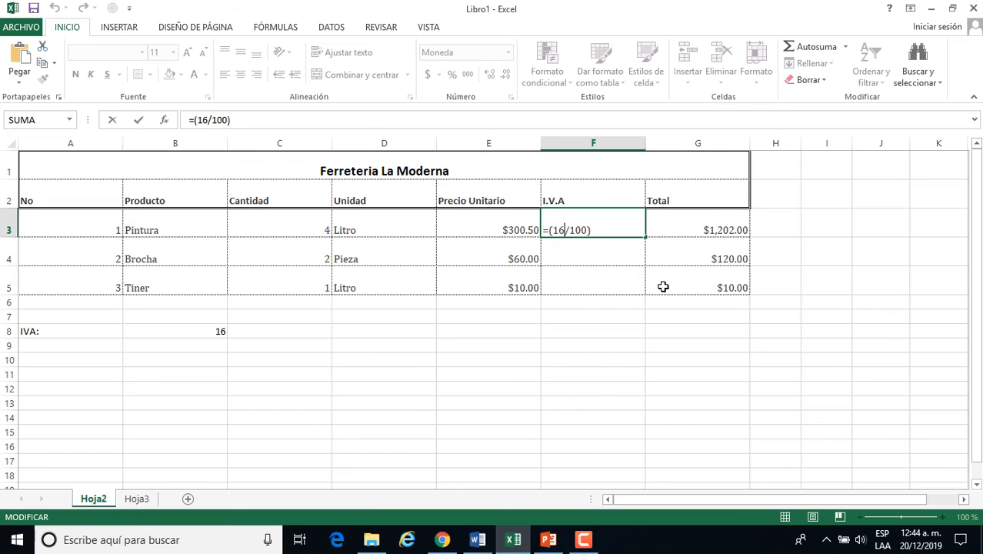
pyautogui.press('BackSpace')
pyautogui.press('BackSpace')
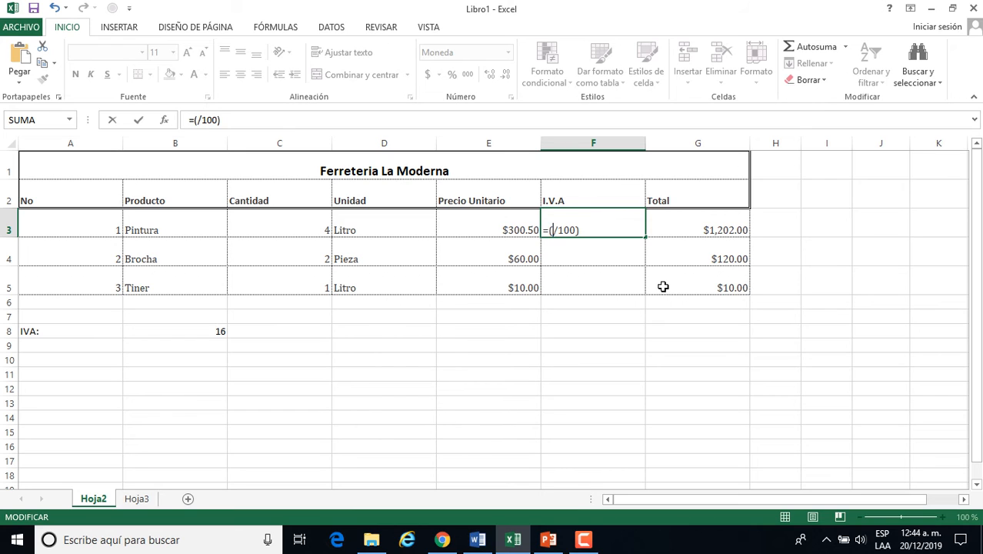
pyautogui.write('b8')
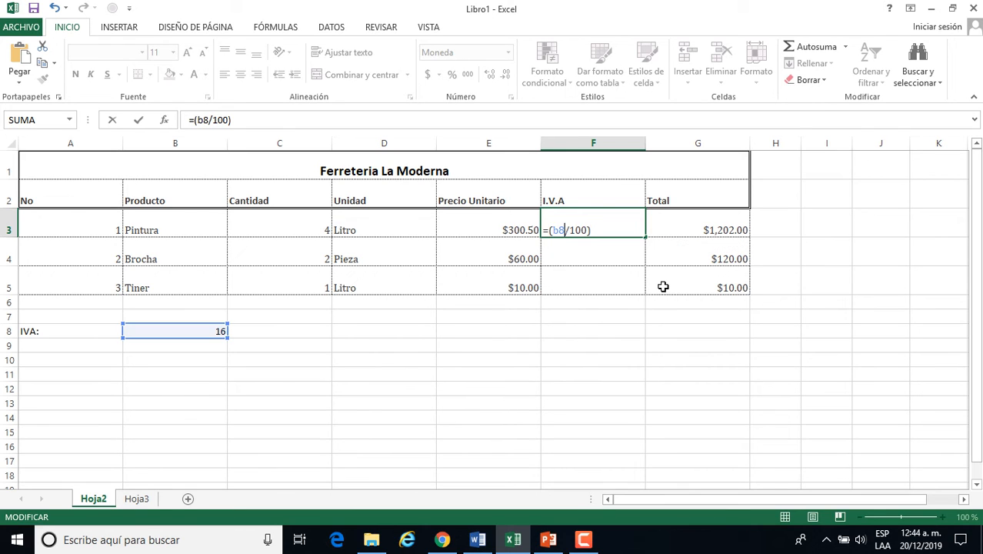
pyautogui.press('Return')
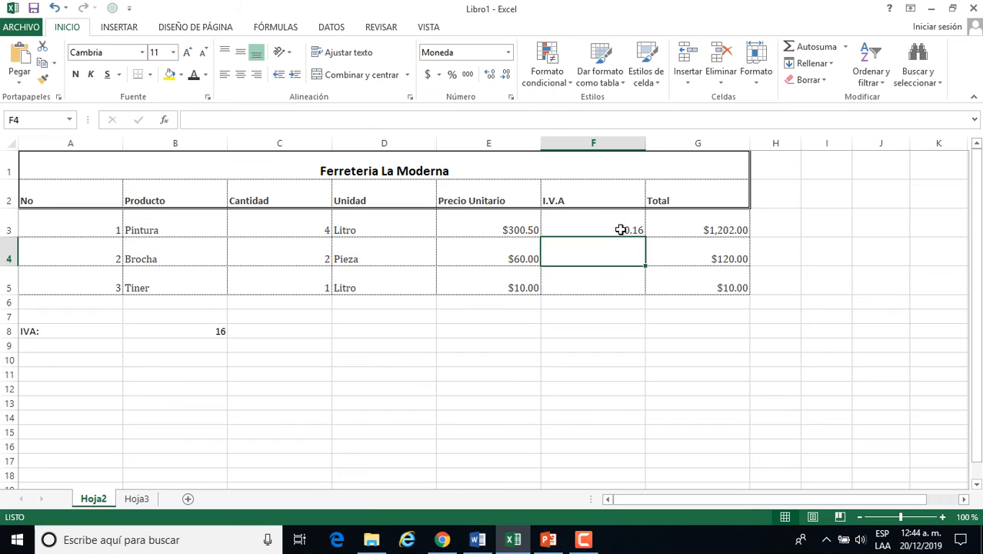
# Extend the formula in F3 to multiply by the Pintura row's total, making it =(B8/100)*G3
pyautogui.click(621, 229)
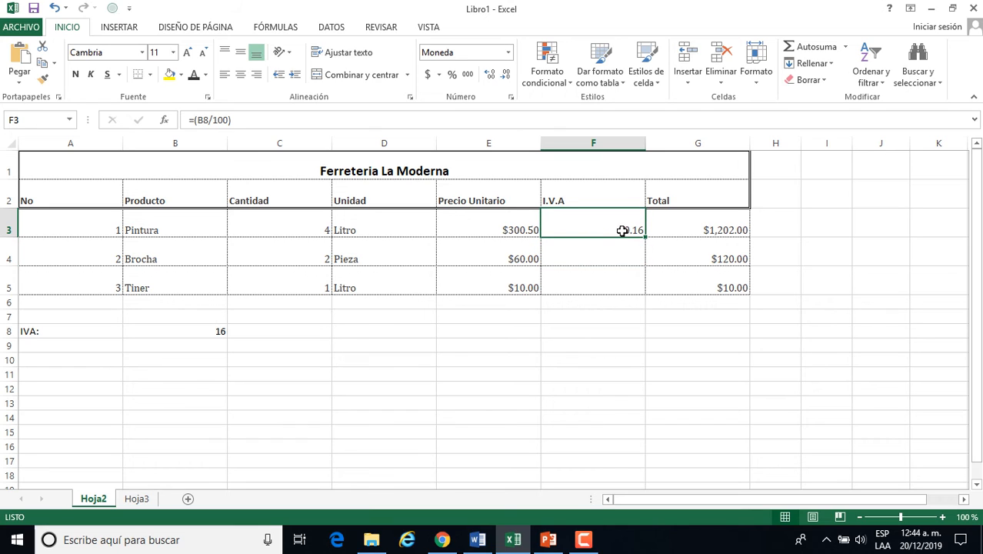
pyautogui.click(346, 121)
pyautogui.write('*')
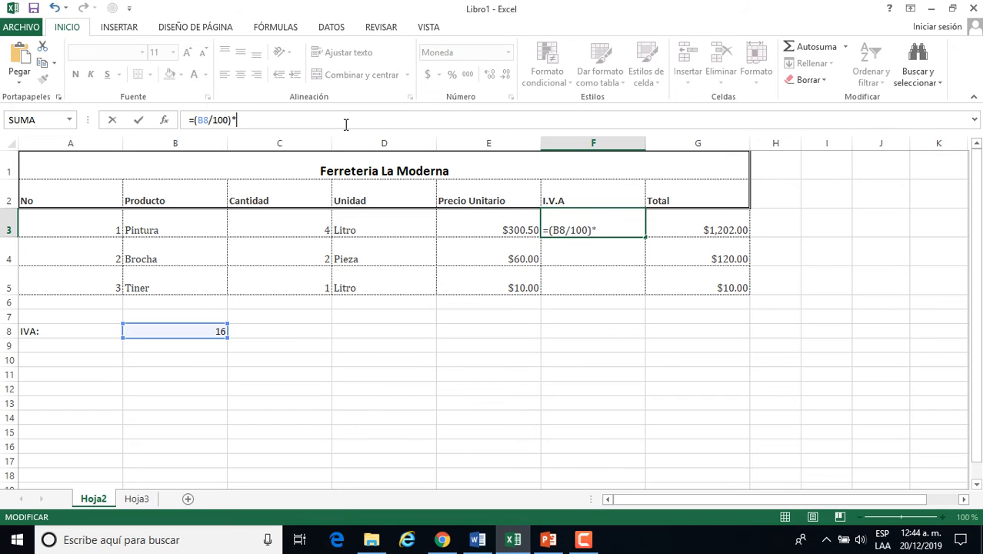
pyautogui.click(685, 220)
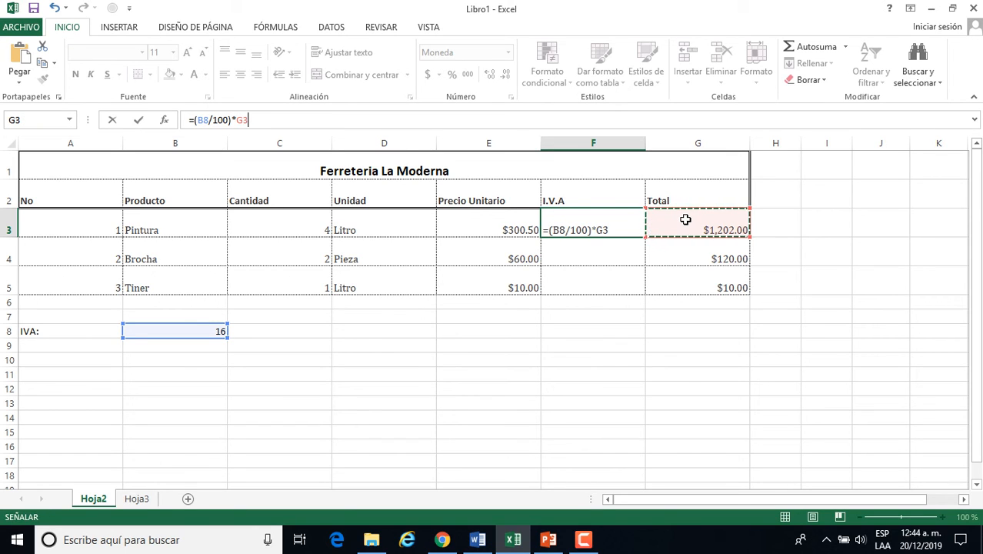
pyautogui.press('Return')
# Fill the relative I.V.A formula from F3 down to F5 without formatting, and check which rate cells the copies reference
pyautogui.click(626, 222)
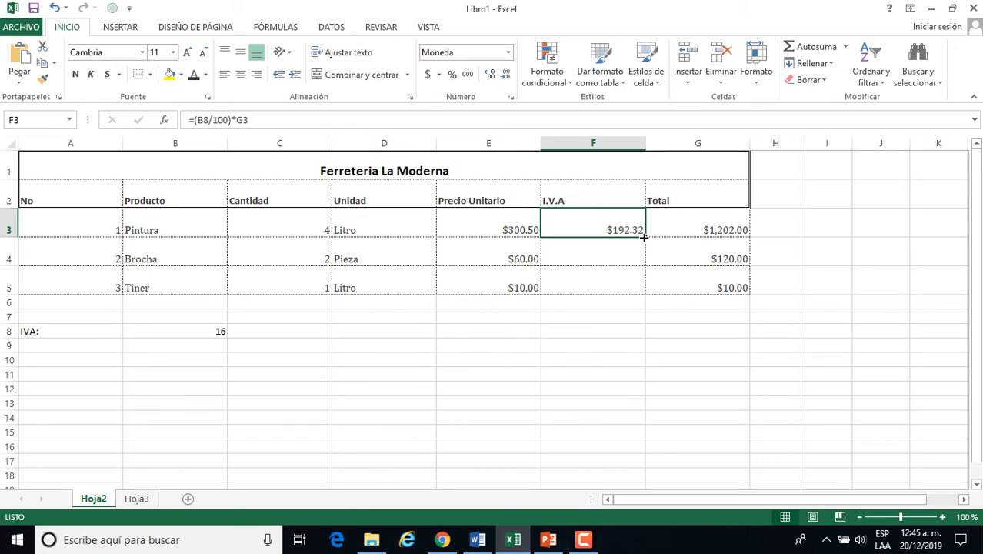
pyautogui.moveTo(644, 238); pyautogui.dragTo(645, 292)
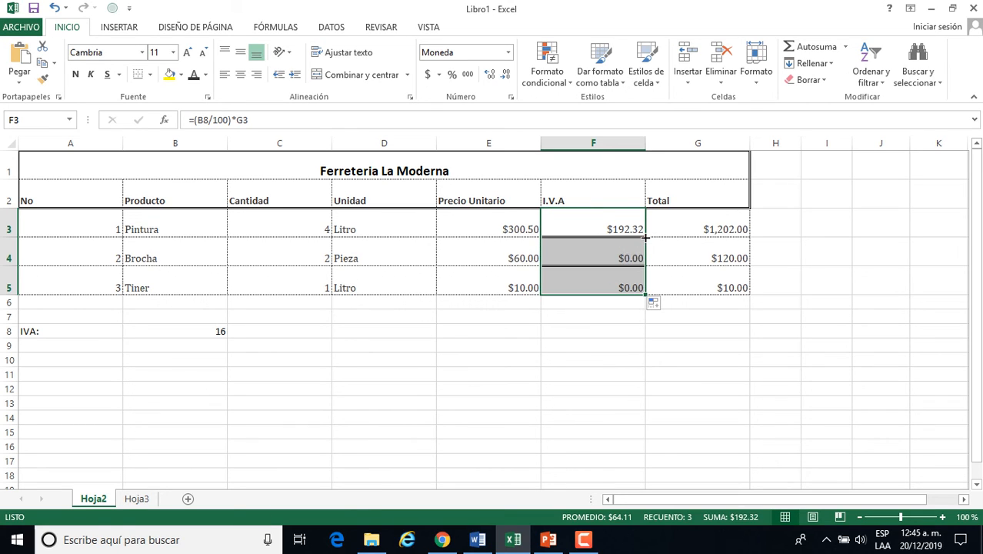
pyautogui.click(620, 251)
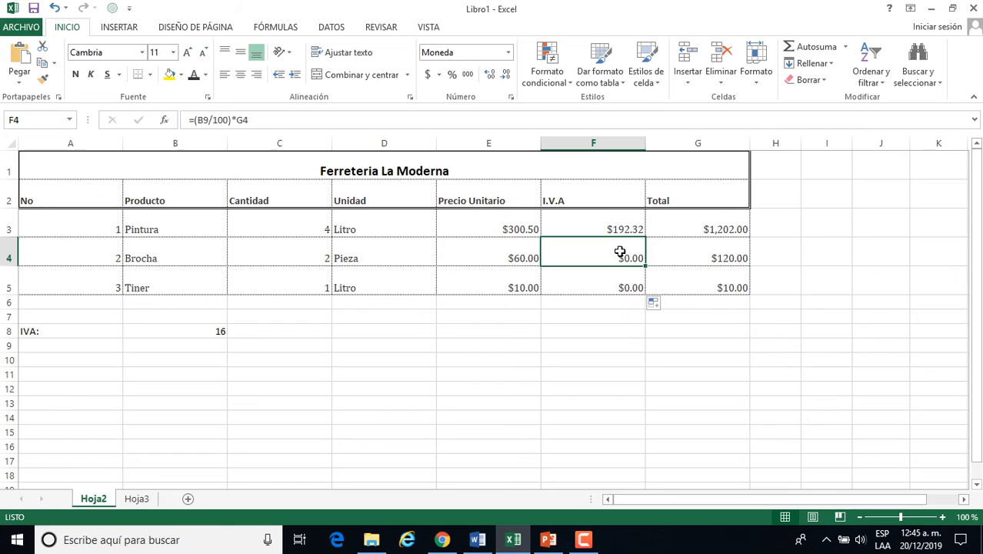
pyautogui.click(614, 221)
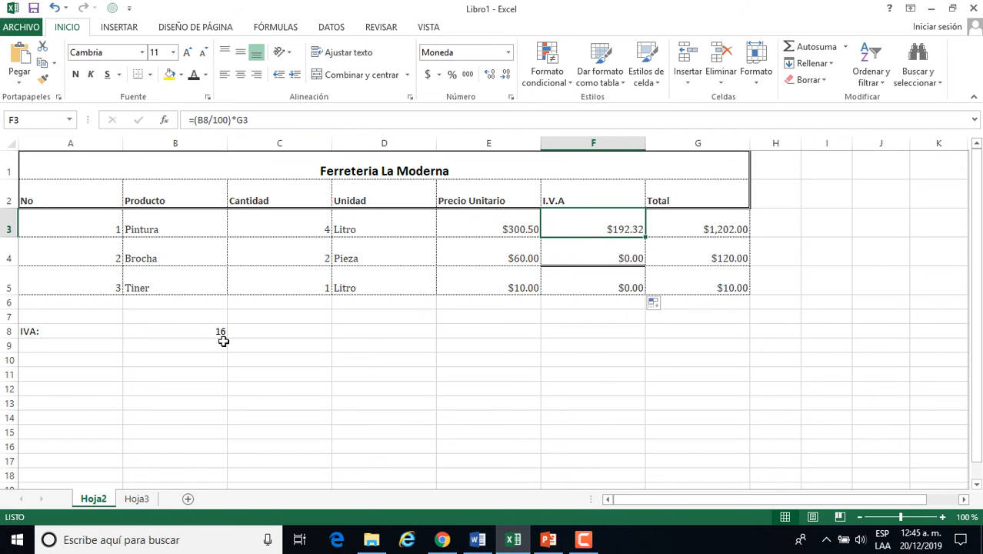
pyautogui.click(598, 254)
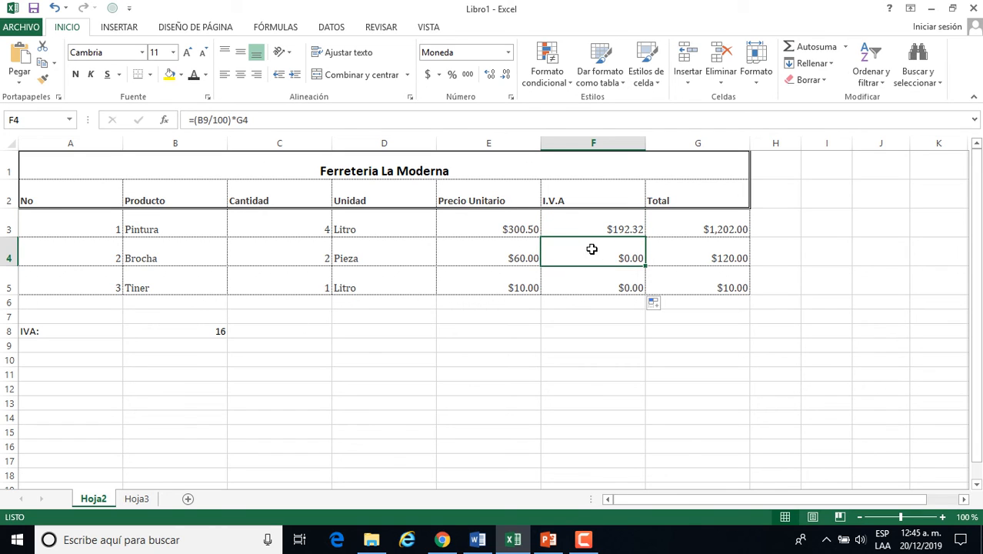
pyautogui.click(212, 348)
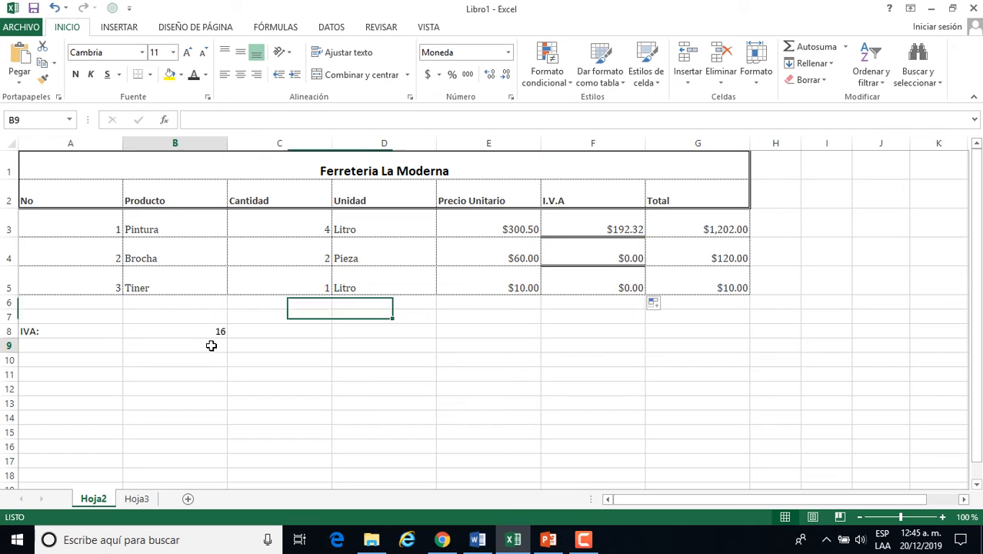
pyautogui.click(586, 281)
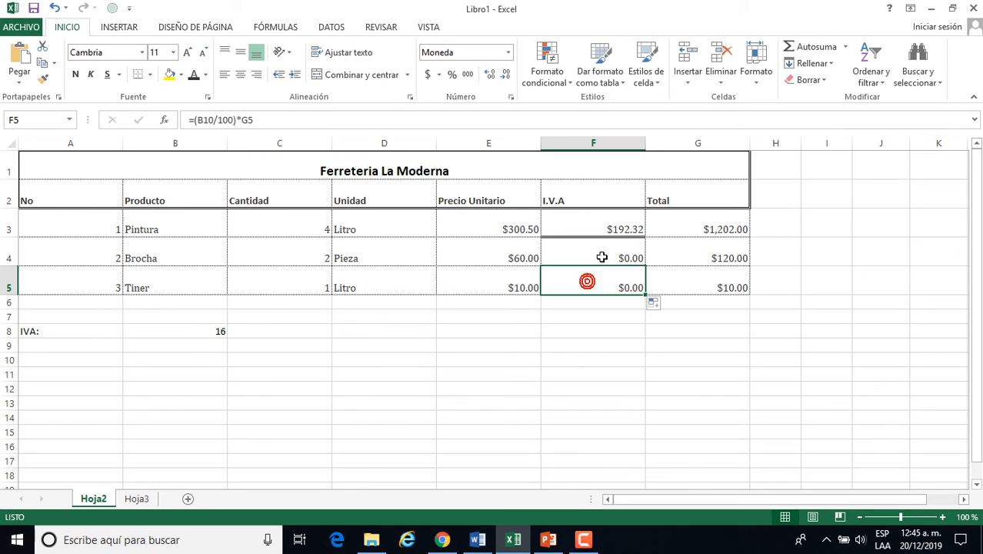
pyautogui.click(666, 306)
pyautogui.click(673, 353)
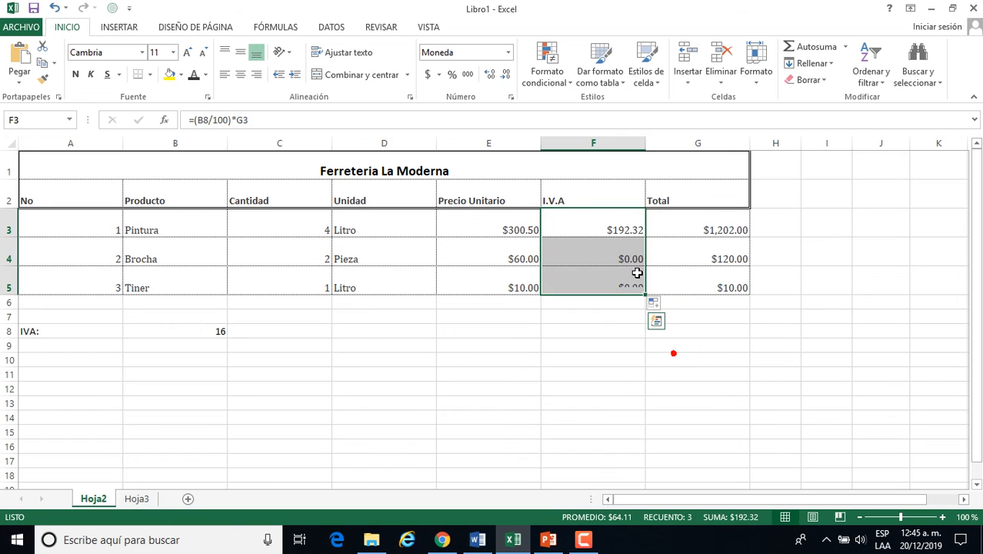
pyautogui.click(615, 279)
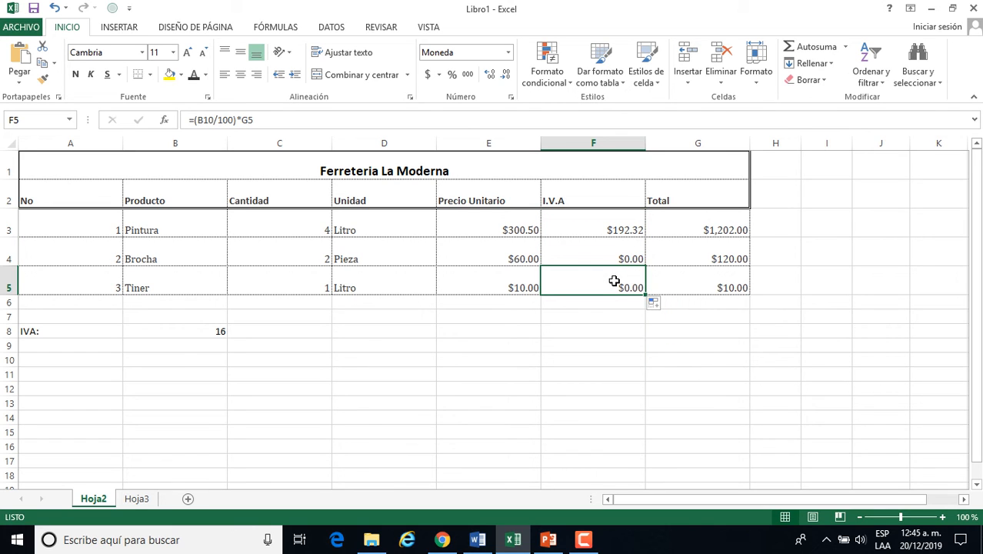
pyautogui.click(204, 354)
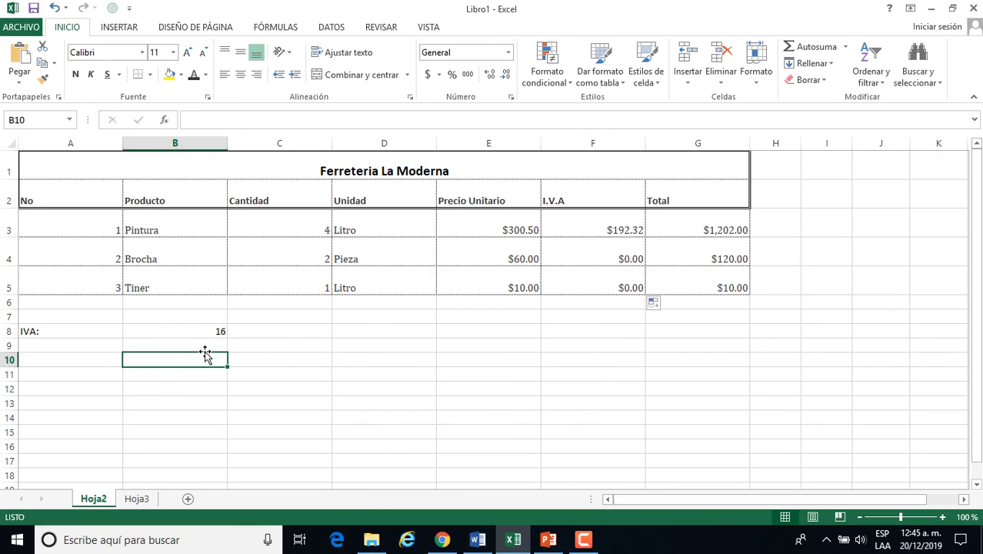
# Make the rate reference in F3 absolute, so the formula reads =($B$8/100)*G3
pyautogui.click(598, 229)
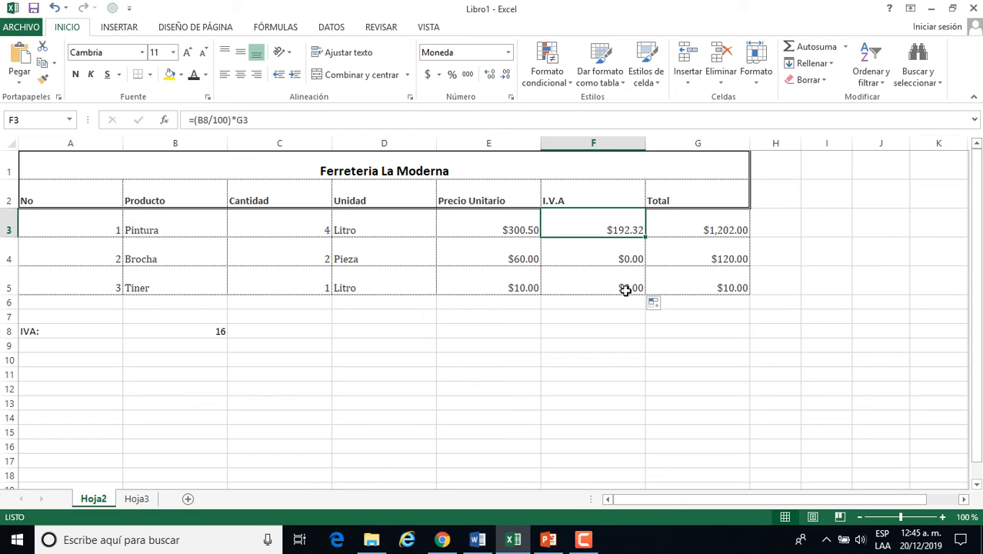
pyautogui.click(204, 121)
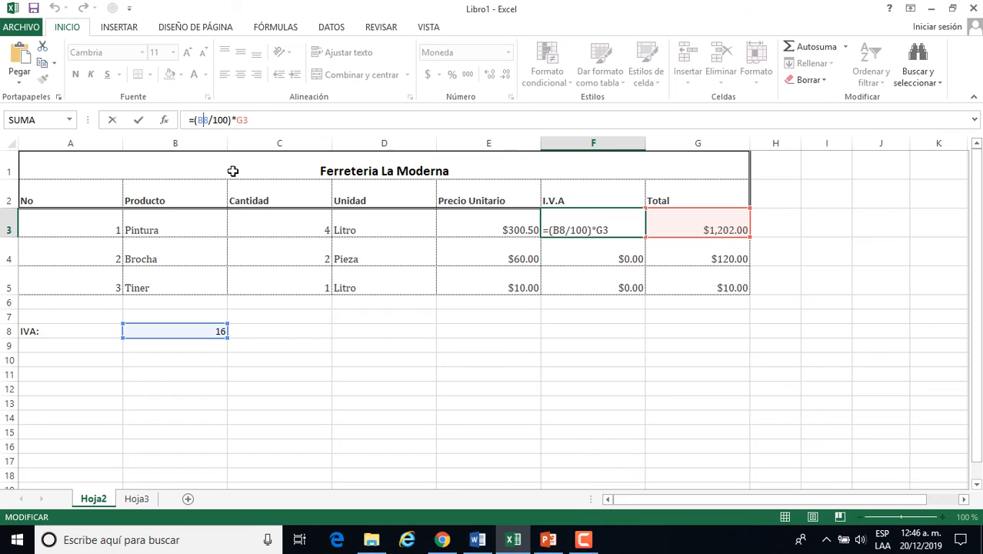
pyautogui.press('F4')
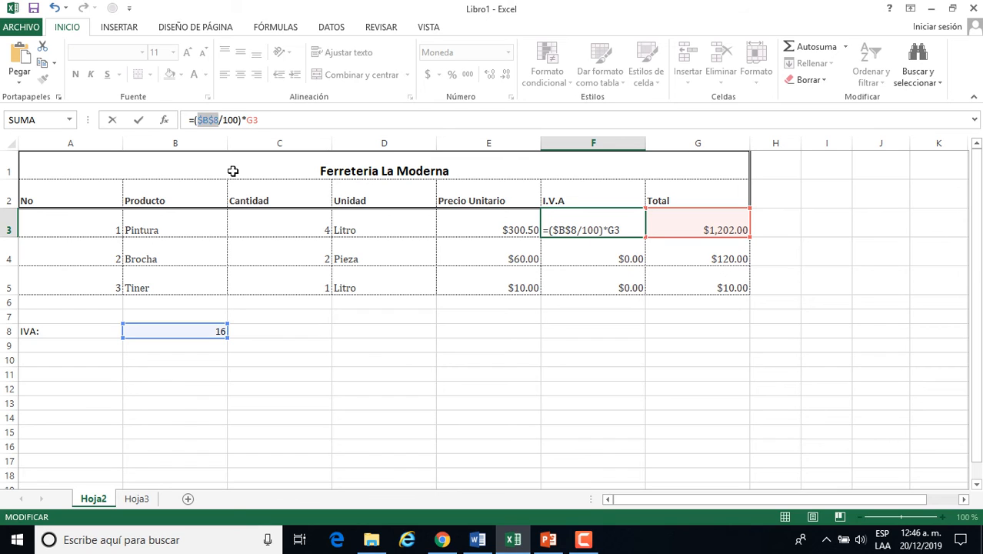
pyautogui.press('Return')
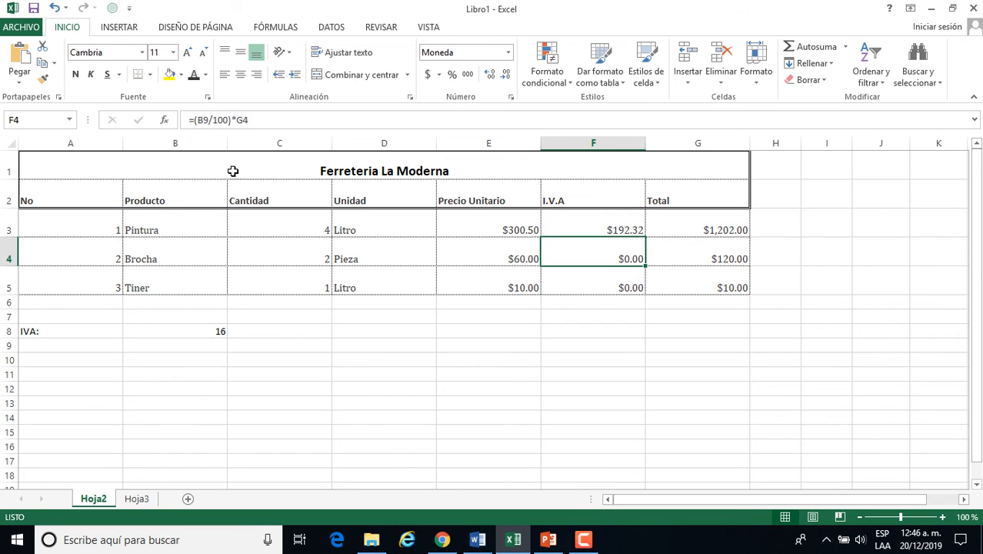
# Fill the absolute-reference I.V.A formula from F3 down through F5 using the fill option without formatting
pyautogui.click(551, 220)
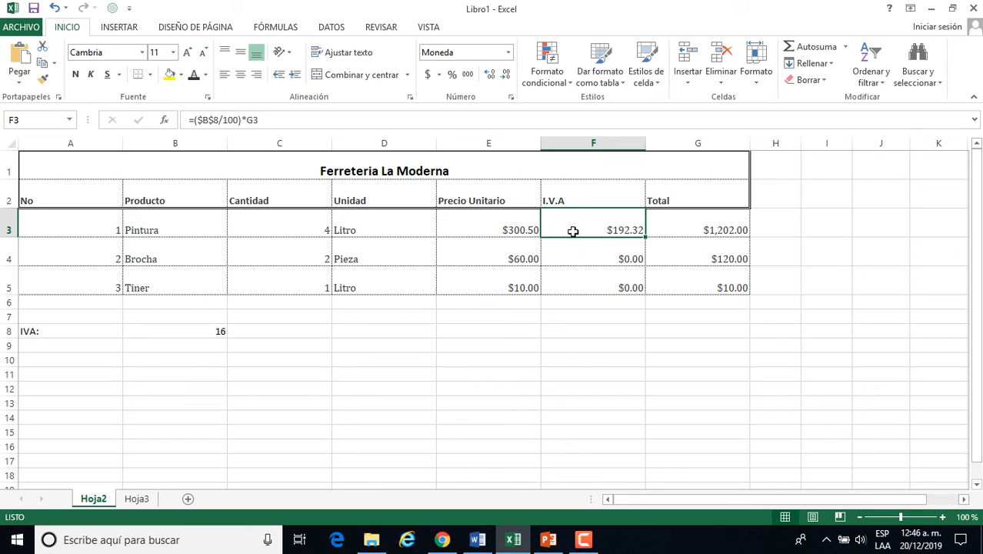
pyautogui.doubleClick(645, 239)
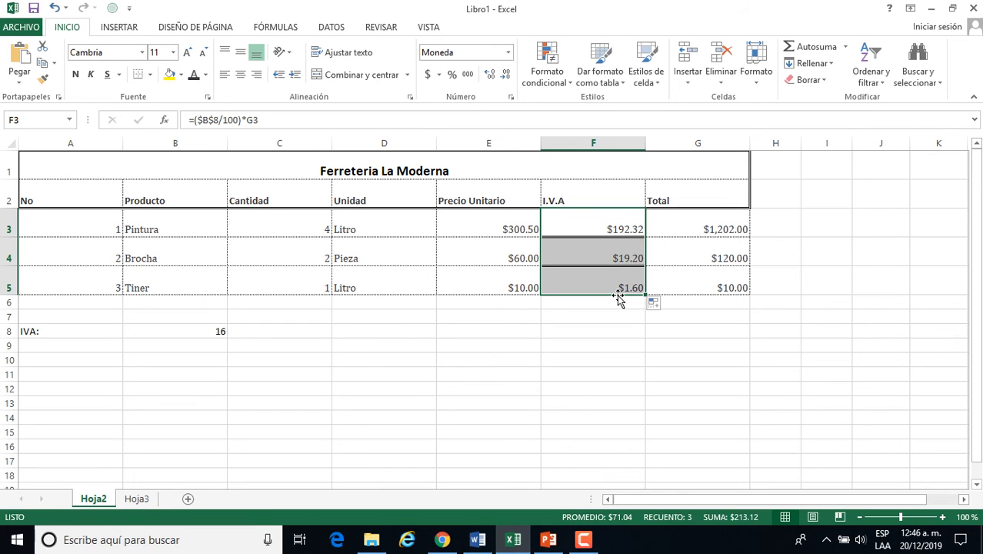
pyautogui.click(654, 304)
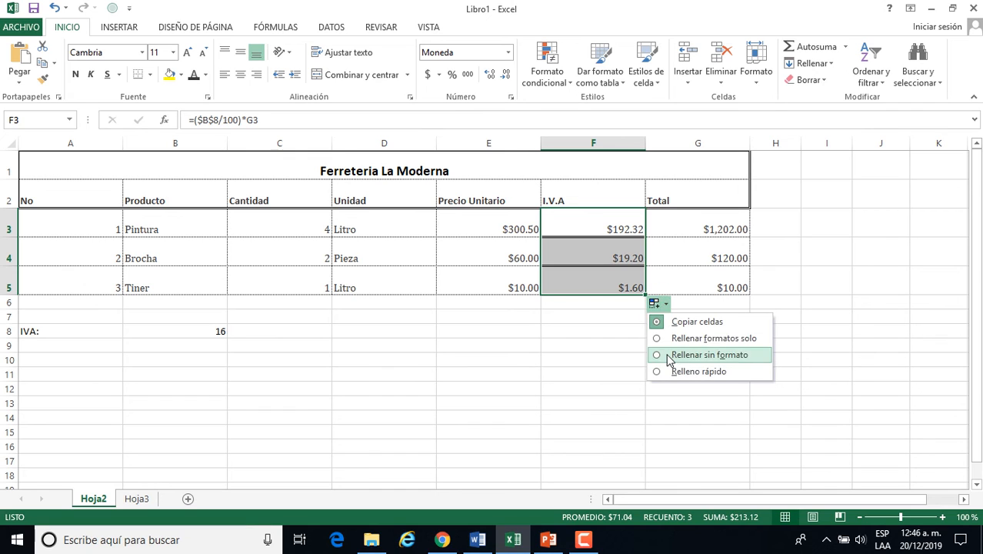
pyautogui.click(669, 355)
pyautogui.click(627, 304)
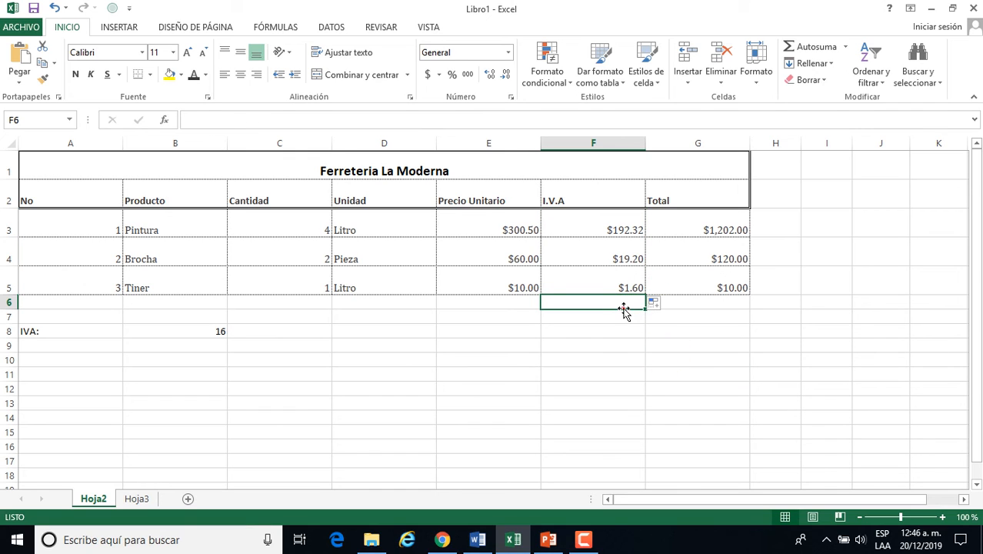
# Examine the I.V.A formulas in F3, F4 and F5, comparing their rate and total references
pyautogui.click(622, 261)
pyautogui.click(623, 227)
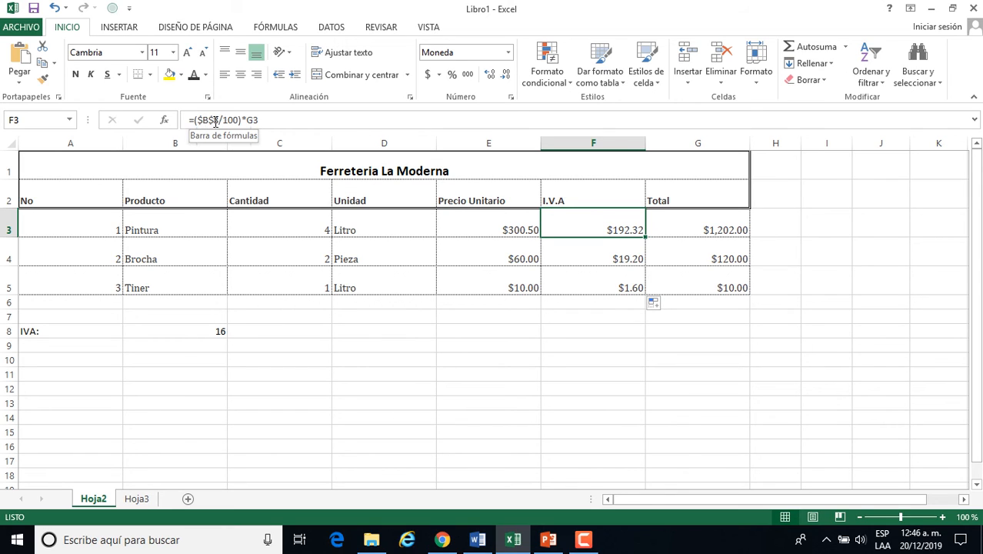
pyautogui.click(579, 258)
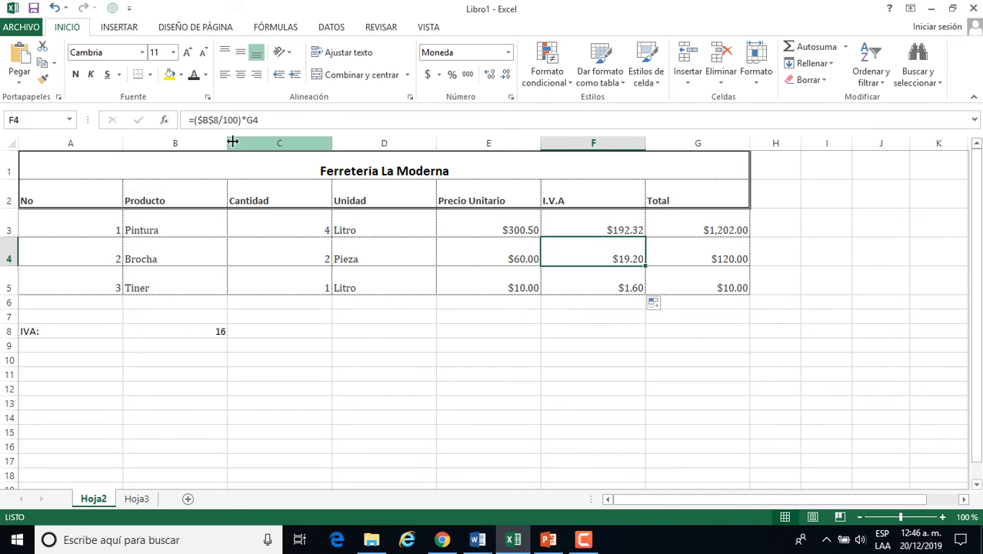
pyautogui.click(209, 119)
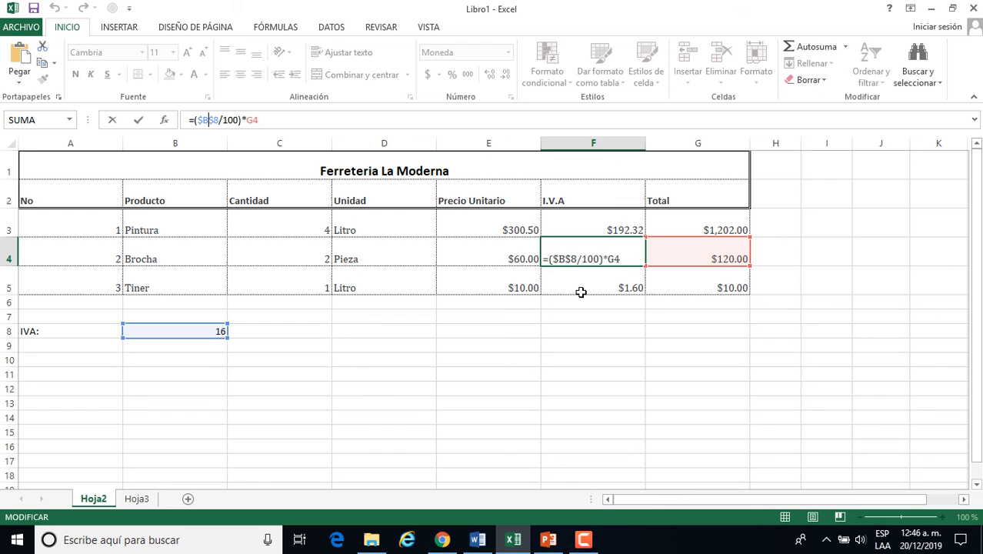
pyautogui.click(581, 219)
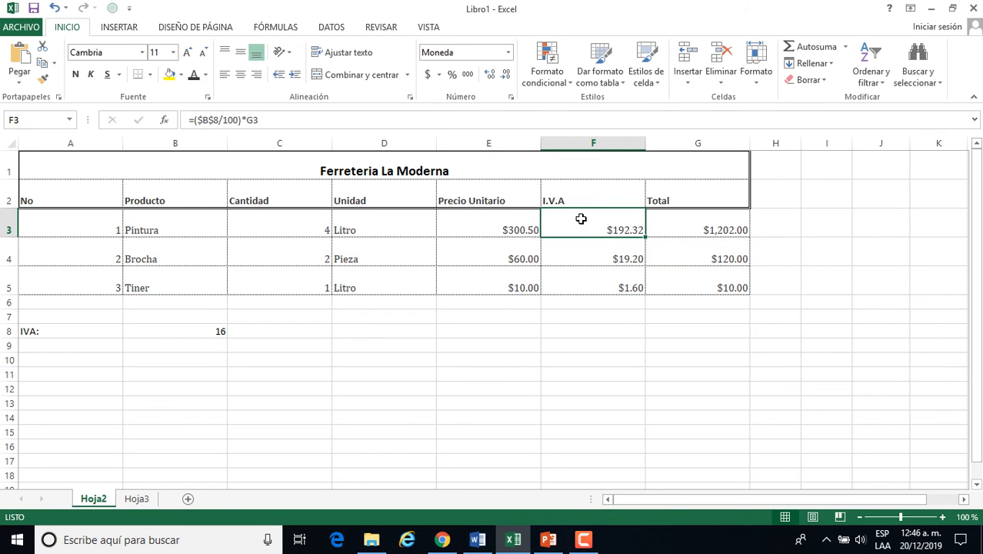
pyautogui.doubleClick(614, 228)
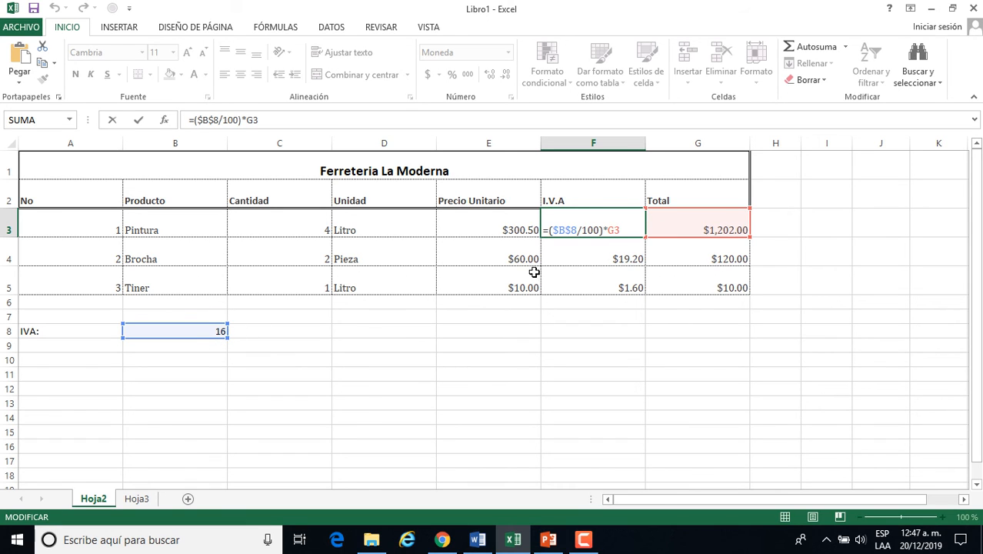
pyautogui.doubleClick(573, 259)
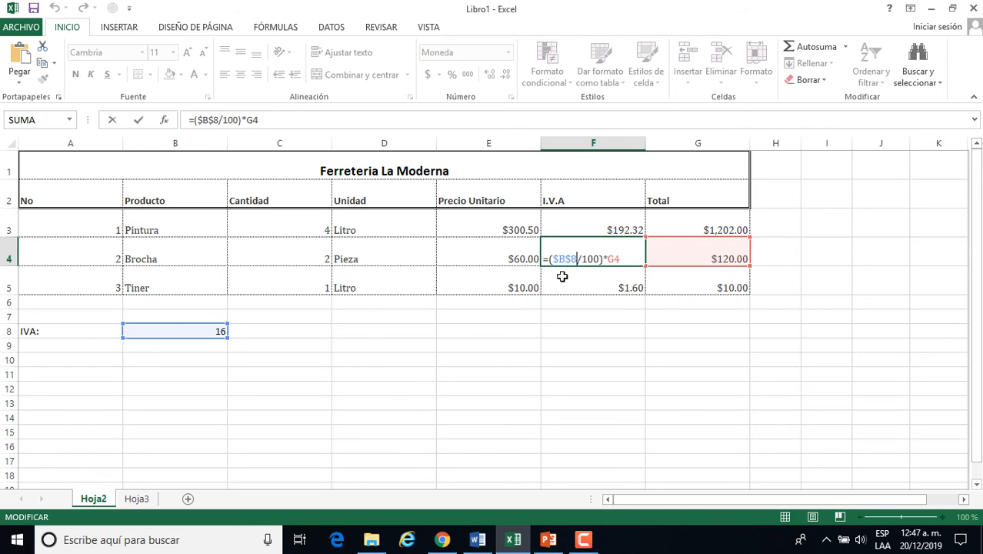
pyautogui.click(566, 260)
pyautogui.doubleClick(607, 286)
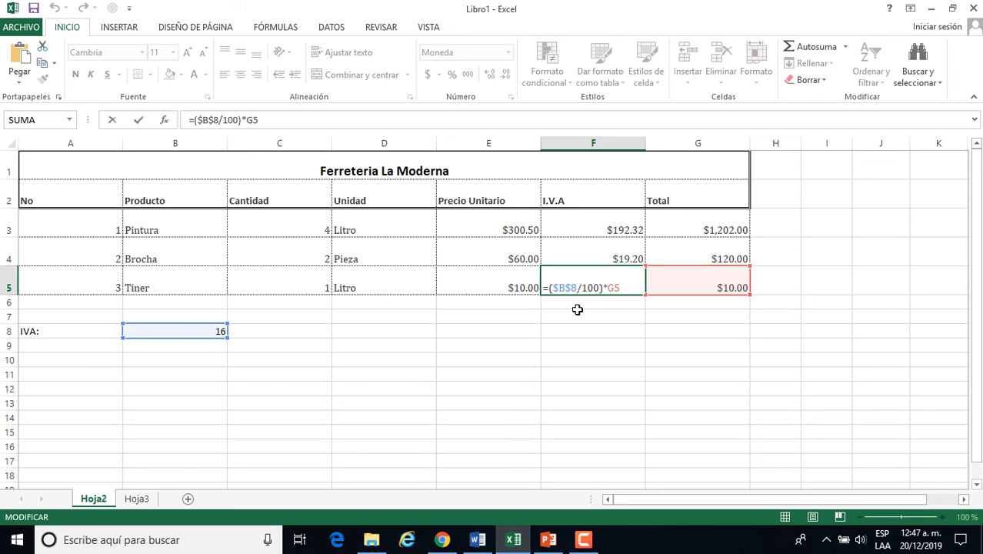
pyautogui.press('Return')
# Change the IVA rate in cell B8 to 17
pyautogui.click(211, 332)
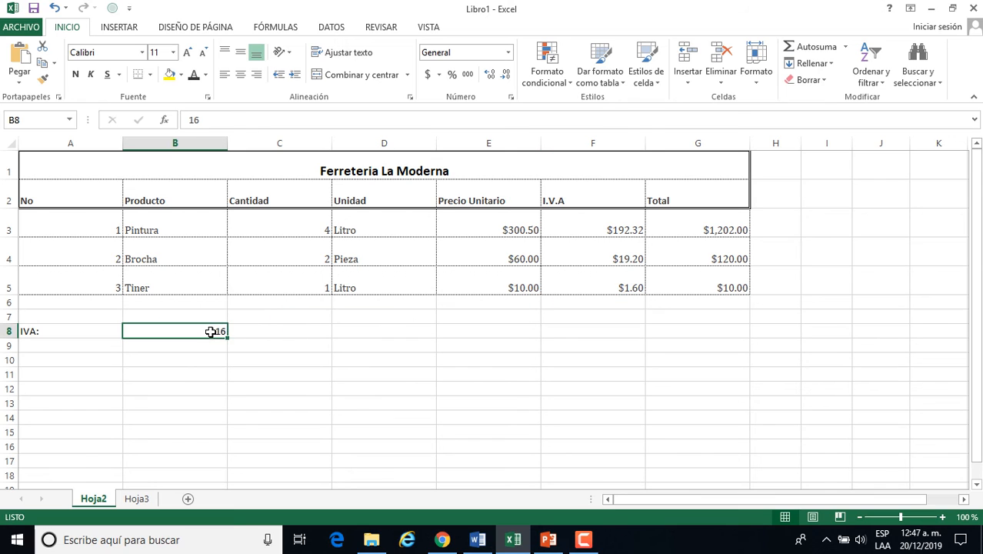
pyautogui.doubleClick(222, 332)
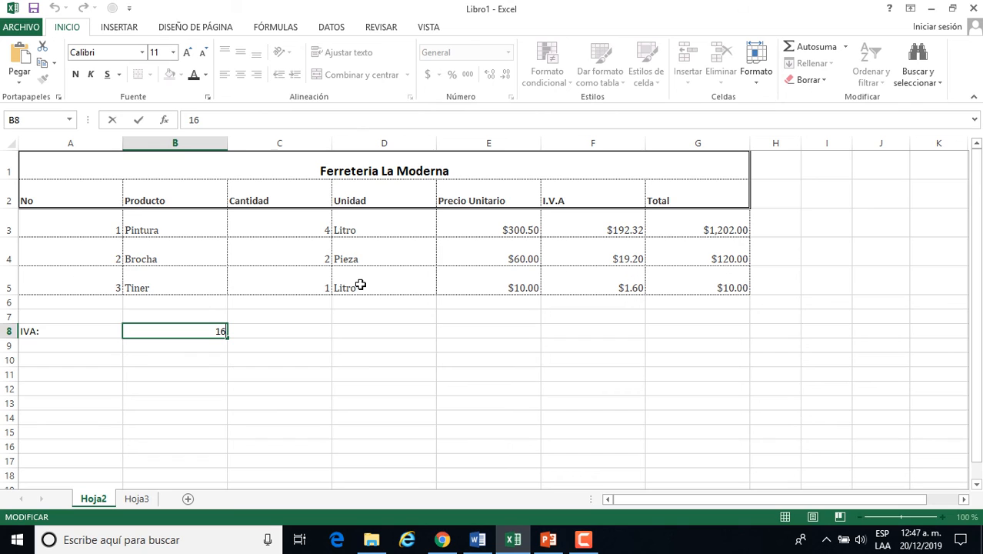
pyautogui.press('BackSpace')
pyautogui.write('7')
pyautogui.press('Return')
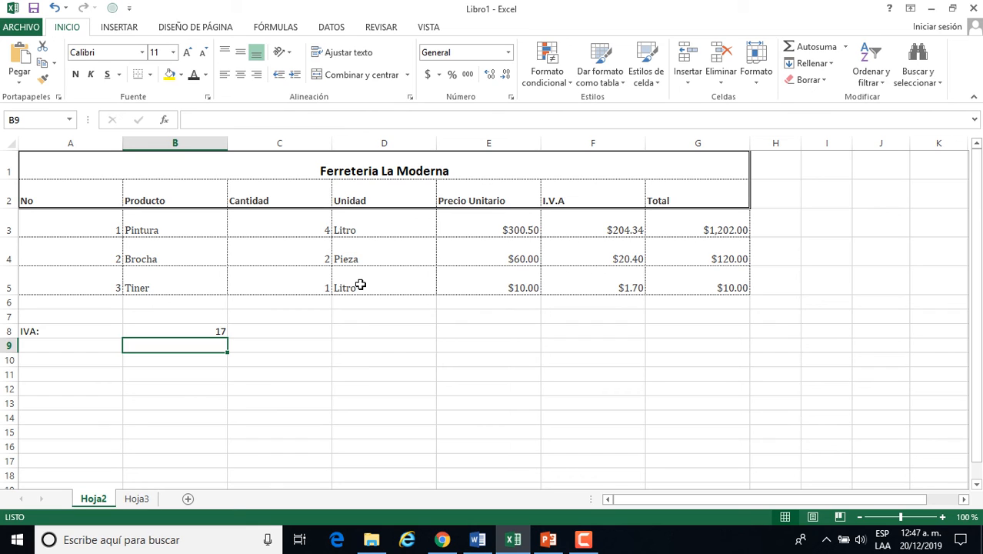
# Change the IVA rate in cell B8 to 16
pyautogui.click(219, 328)
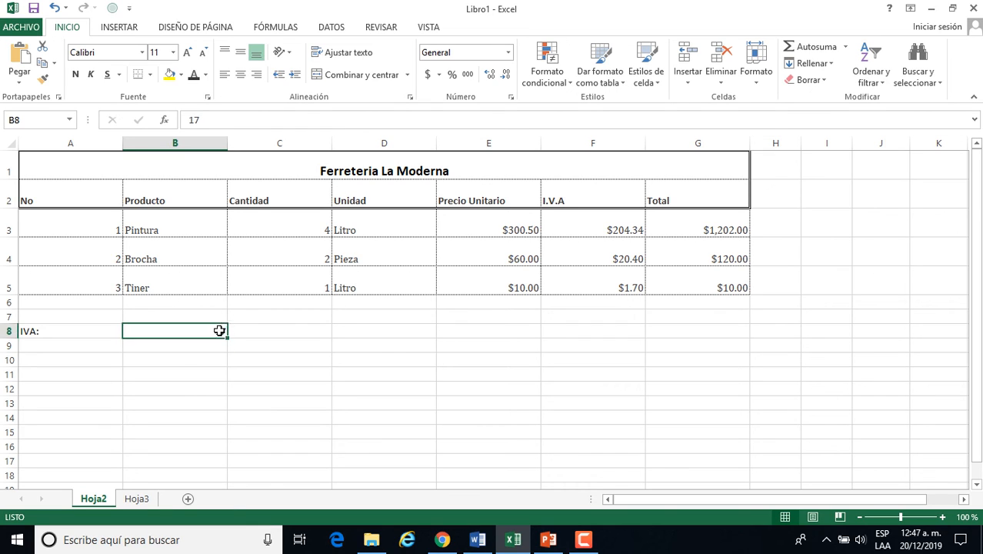
pyautogui.click(242, 119)
pyautogui.press('BackSpace')
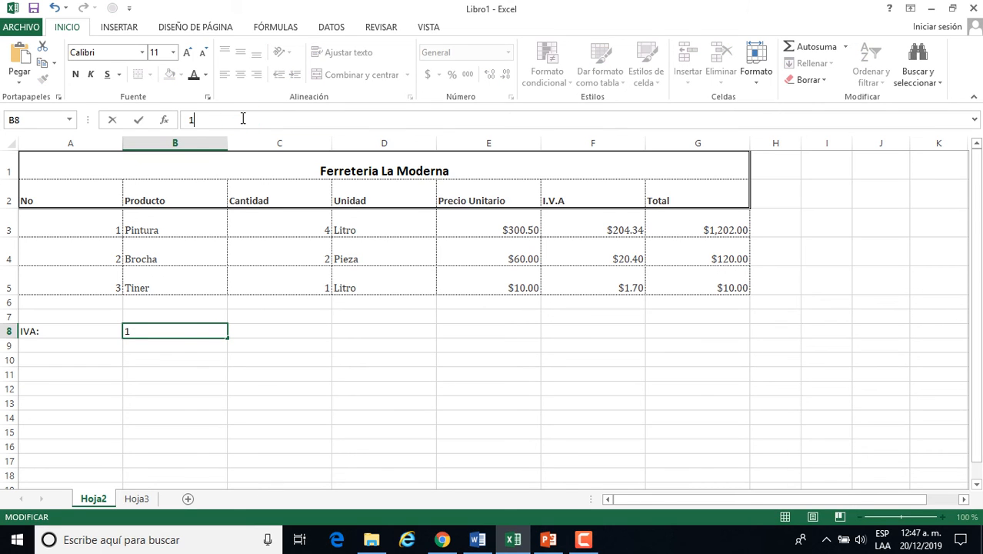
pyautogui.write('6')
pyautogui.press('Return')
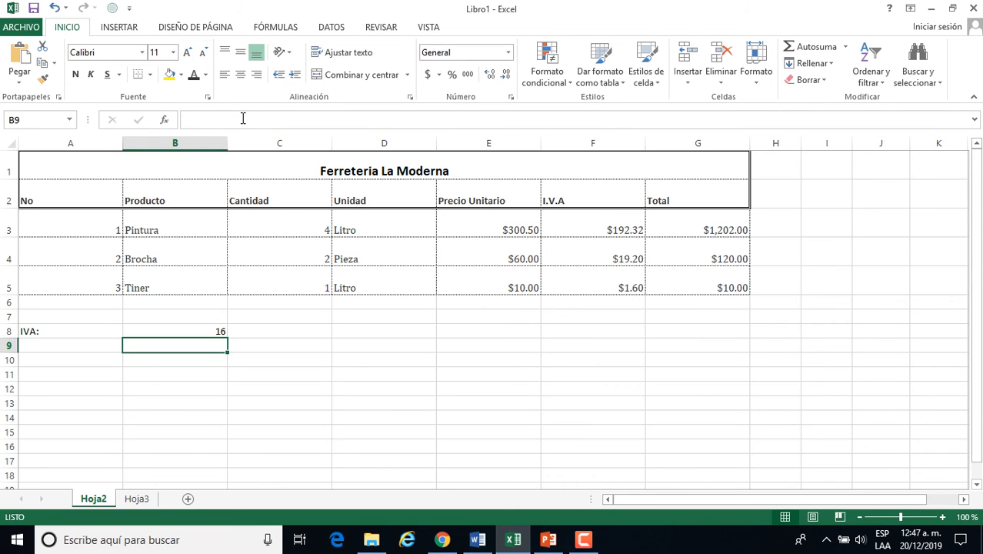
# Add the column heading "Total Final" in cell H2, beside the Total heading
pyautogui.click(781, 197)
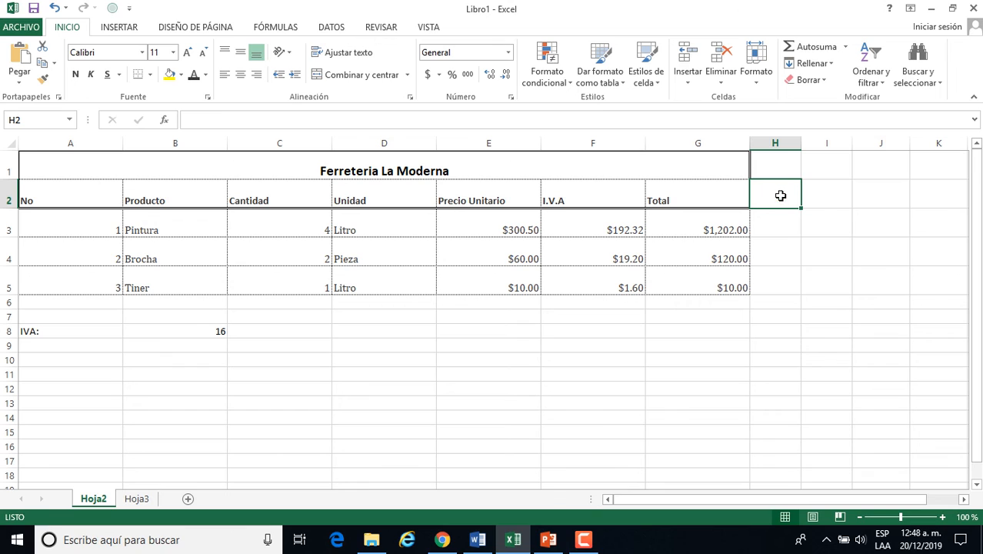
pyautogui.doubleClick(780, 195)
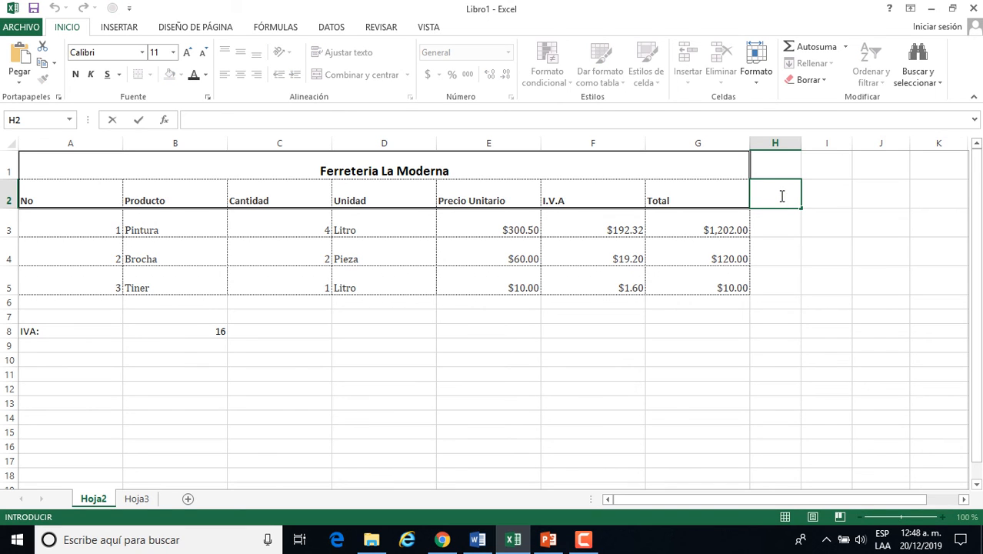
pyautogui.write('Total')
pyautogui.press('Return')
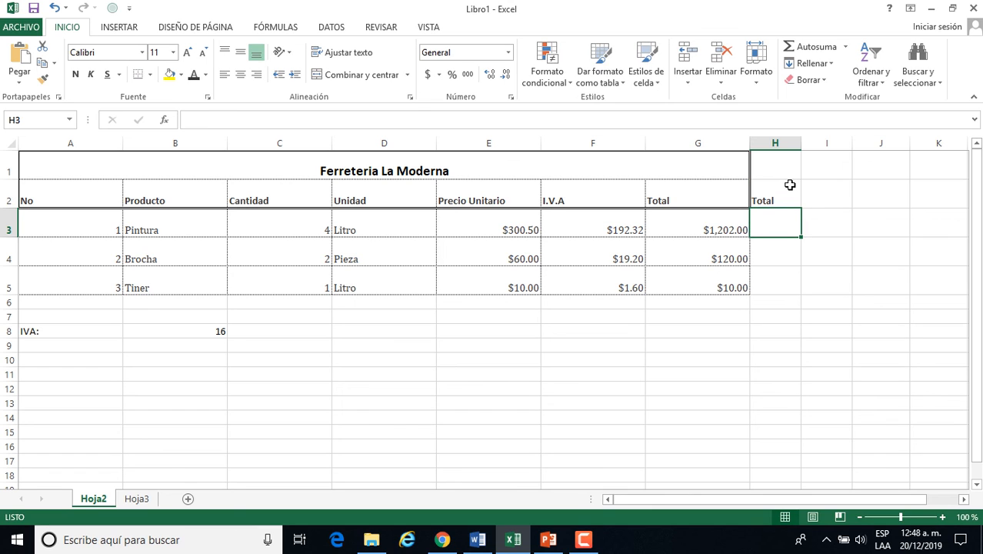
pyautogui.doubleClick(781, 199)
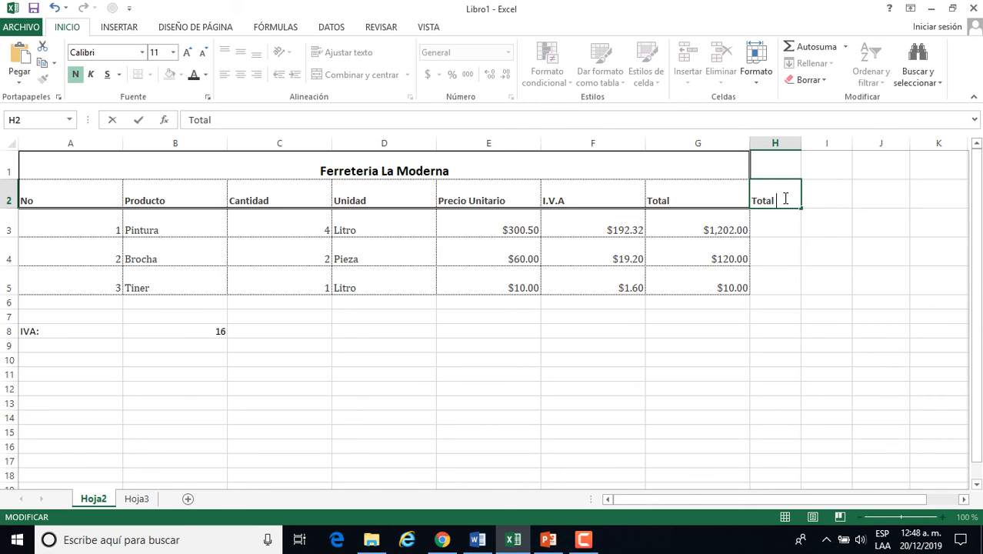
pyautogui.write('Fiare')
pyautogui.press('BackSpace')
pyautogui.press('BackSpace')
pyautogui.press('BackSpace')
pyautogui.write('nal')
pyautogui.press('Return')
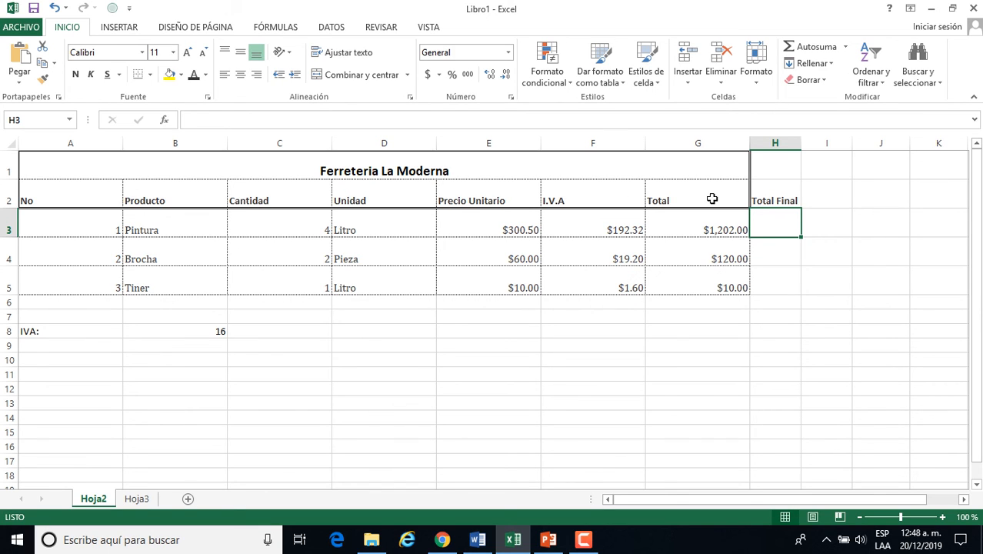
# Enter the formula =F3+G3 in H3 by picking the Pintura row's I.V.A and Total cells as references
pyautogui.doubleClick(775, 224)
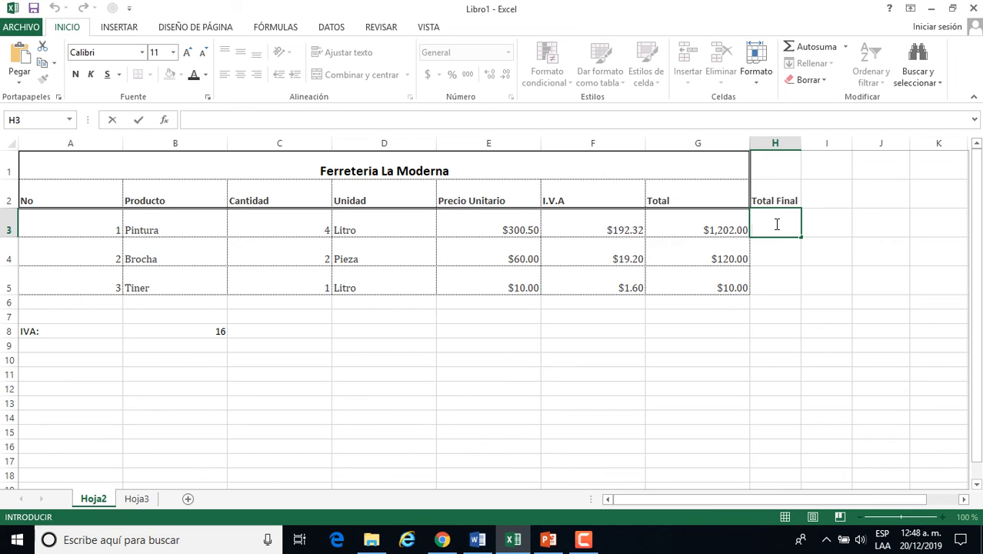
pyautogui.write('=')
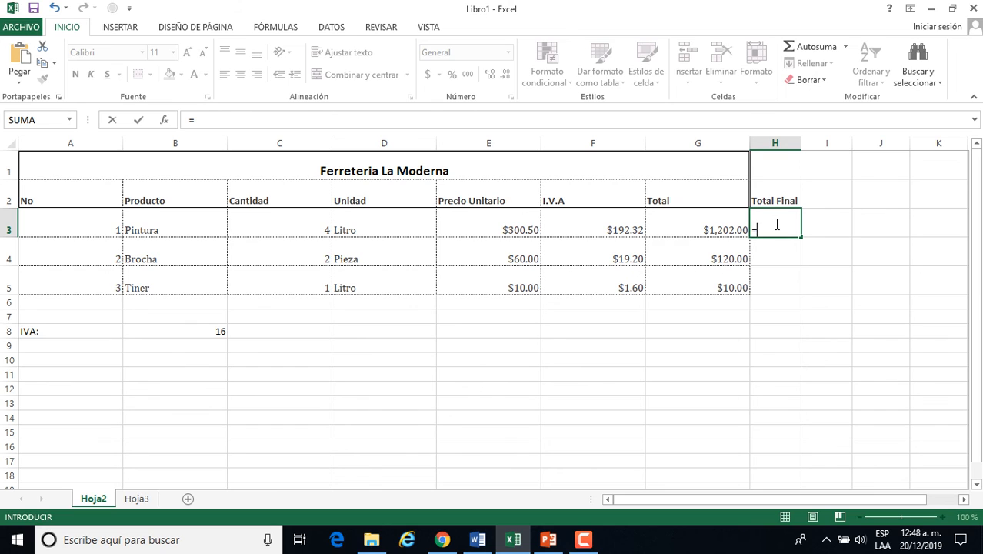
pyautogui.click(627, 228)
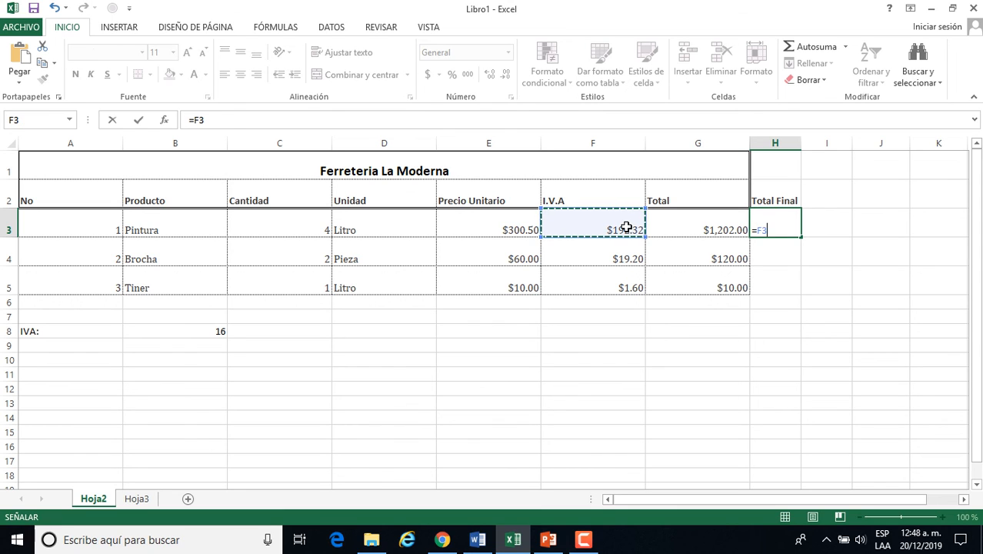
pyautogui.write('+')
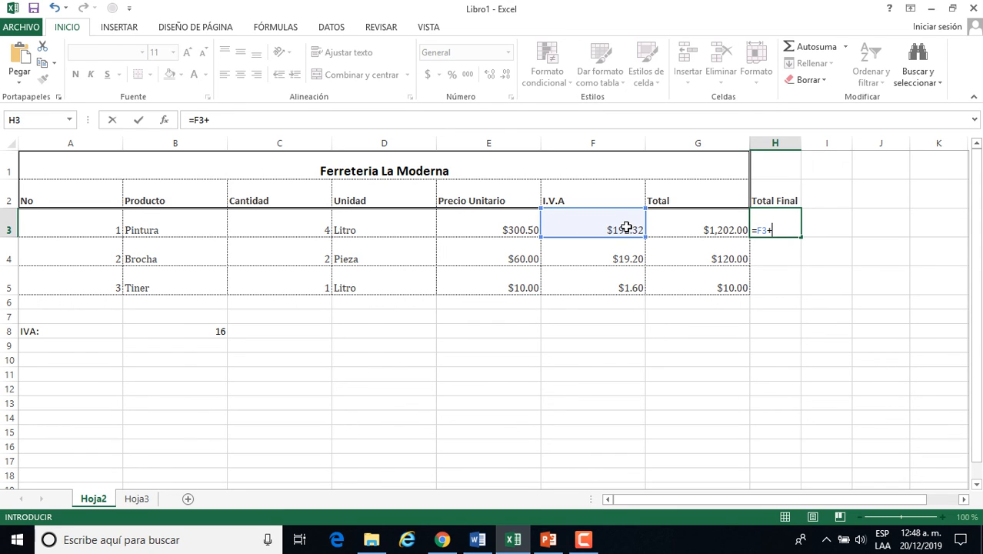
pyautogui.click(702, 230)
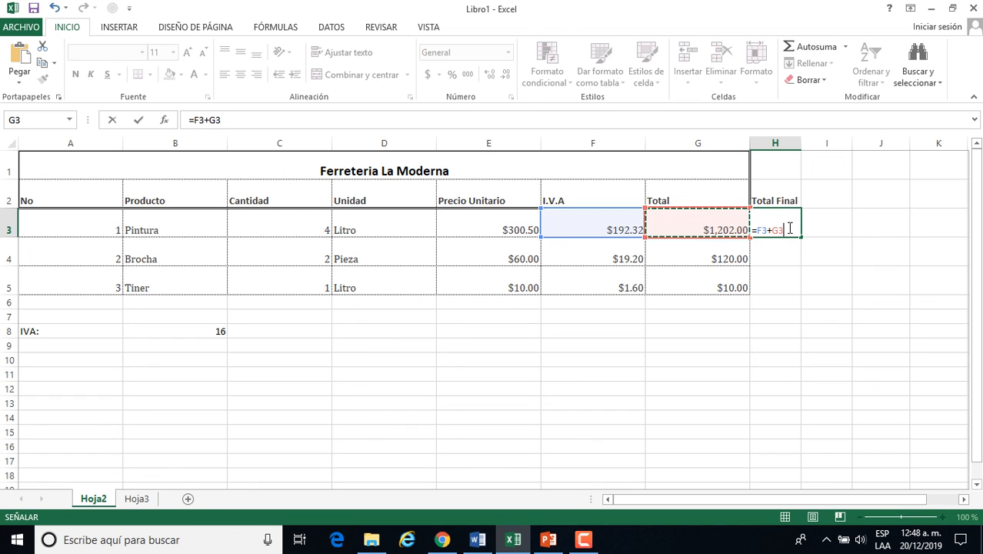
pyautogui.press('Return')
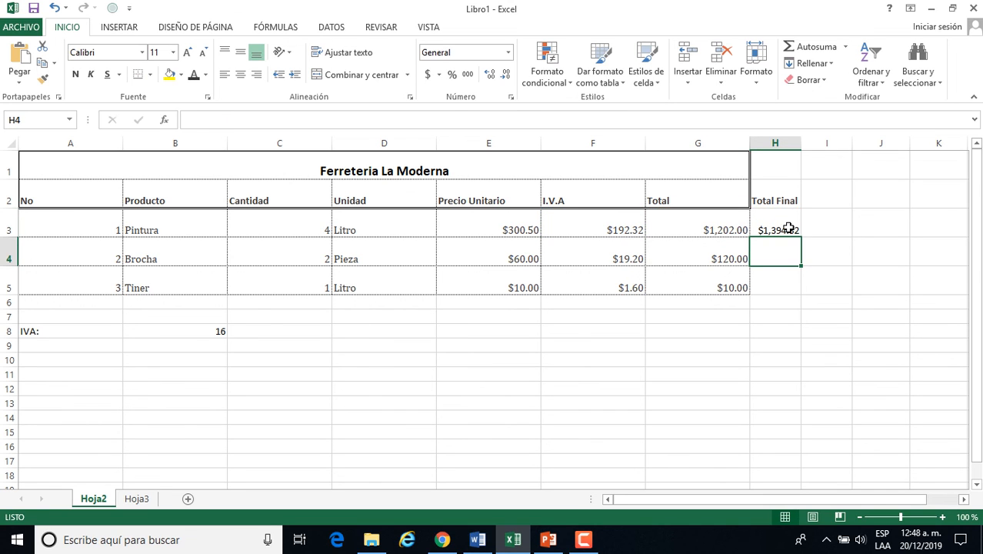
# Clear the references from the H3 formula and write them in by hand as =f3+g3
pyautogui.click(789, 228)
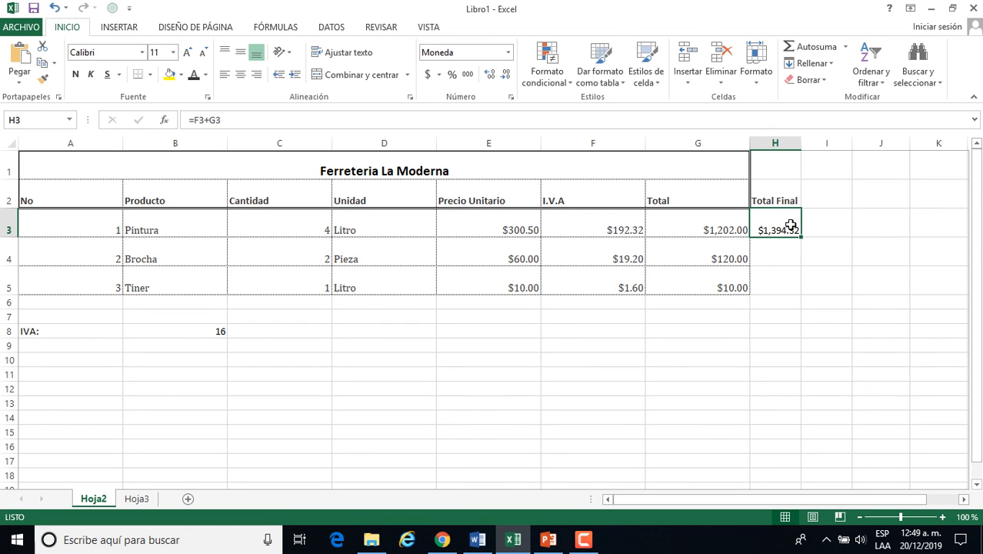
pyautogui.click(408, 119)
pyautogui.press('BackSpace')
pyautogui.press('BackSpace')
pyautogui.press('BackSpace')
pyautogui.press('BackSpace')
pyautogui.press('BackSpace')
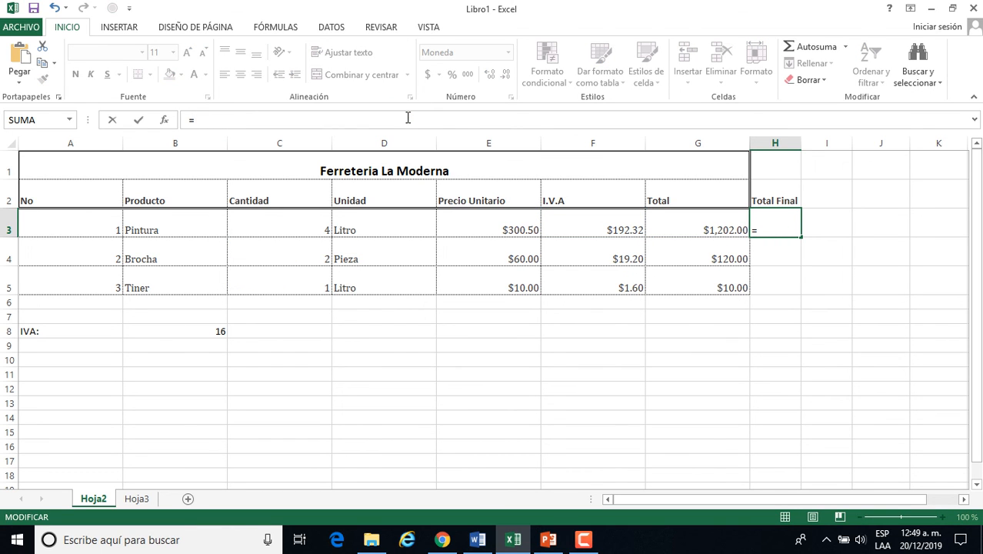
pyautogui.write('f')
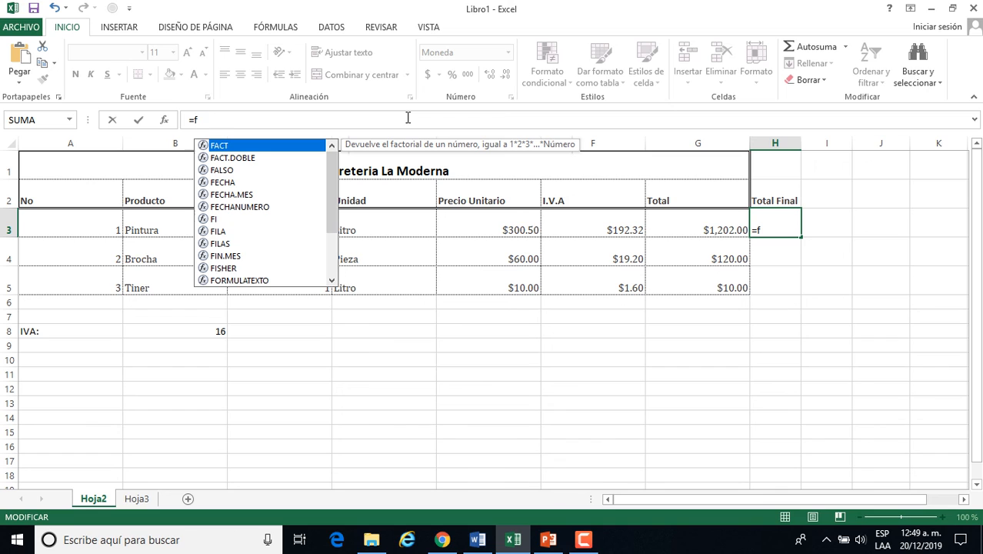
pyautogui.write('3')
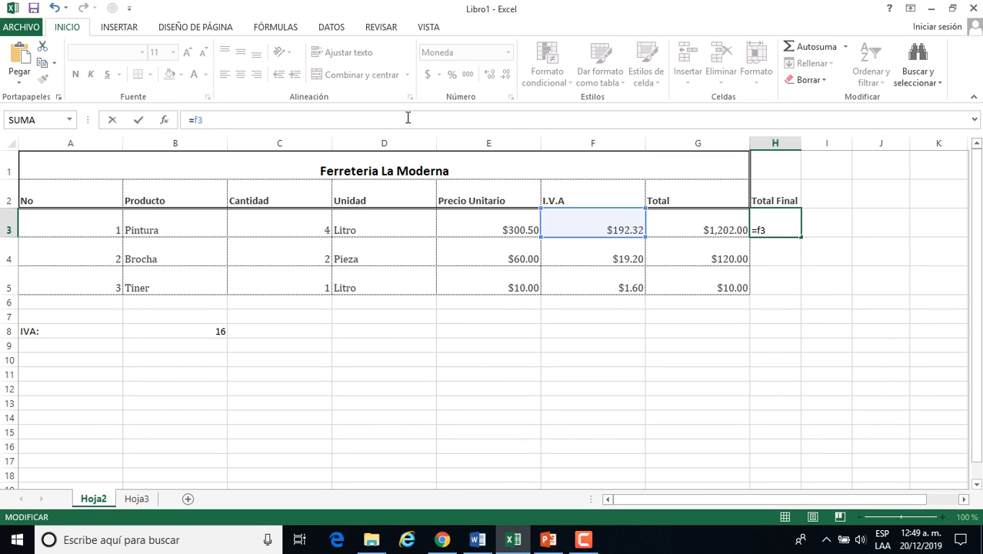
pyautogui.write('+g')
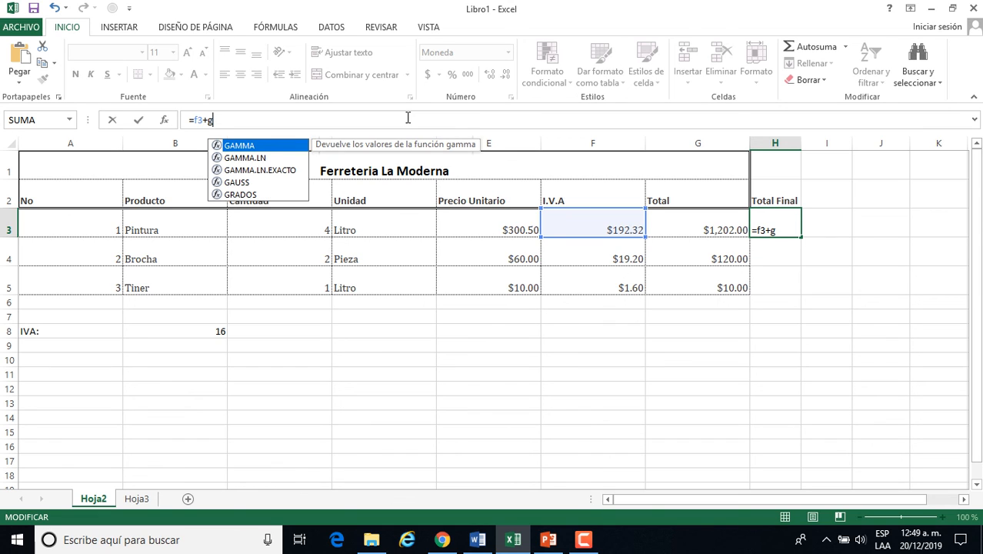
pyautogui.write('3')
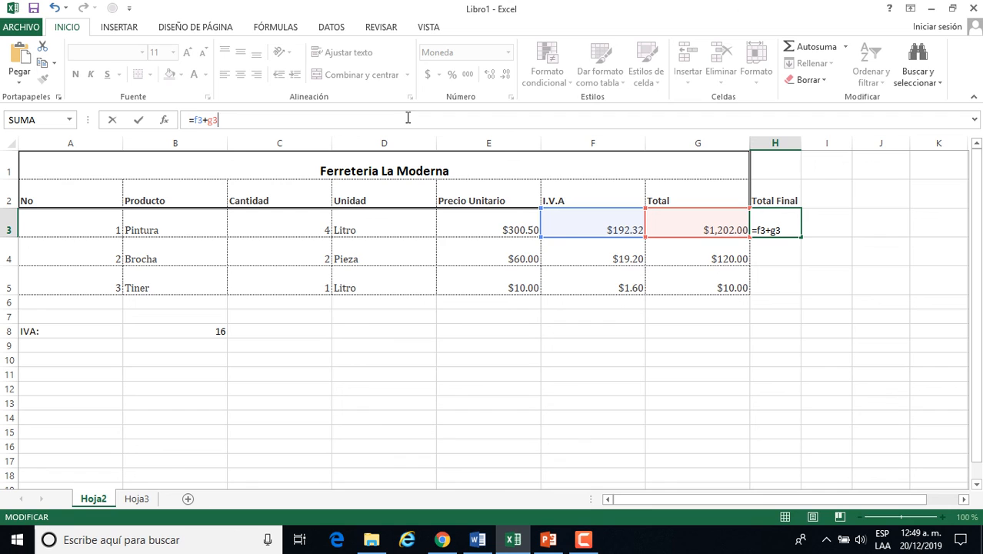
pyautogui.press('Return')
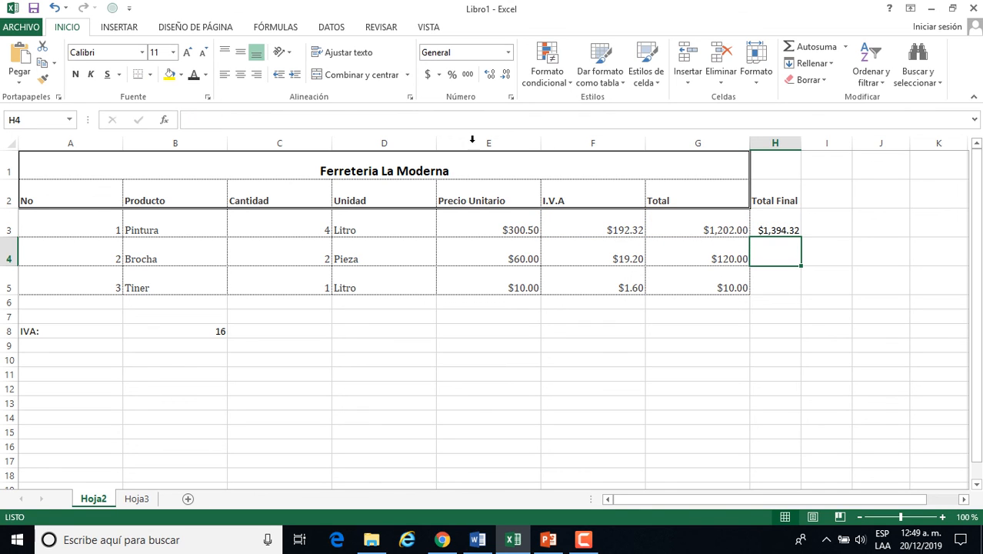
# Fill the Total Final formula from H3 down through H5 using the fill option without formatting
pyautogui.click(794, 220)
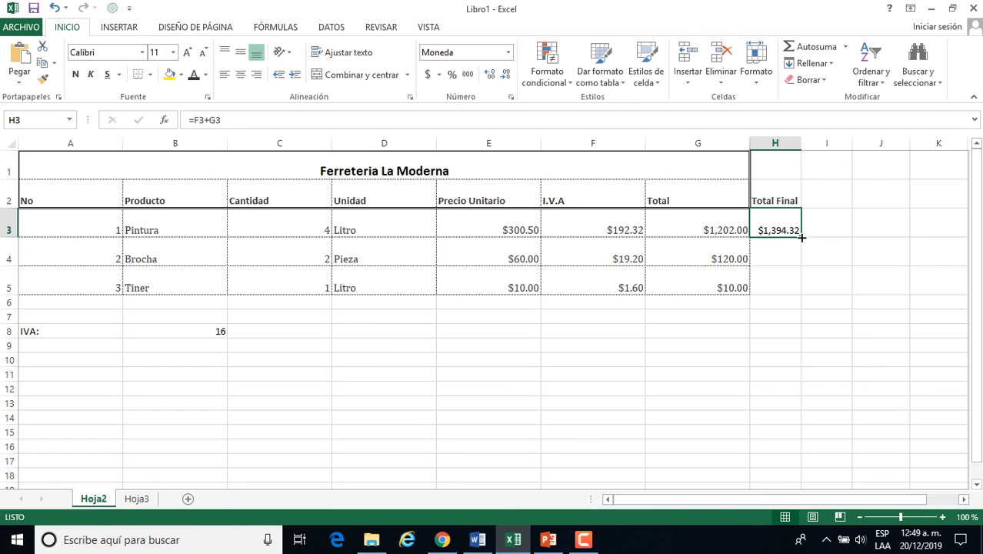
pyautogui.doubleClick(800, 238)
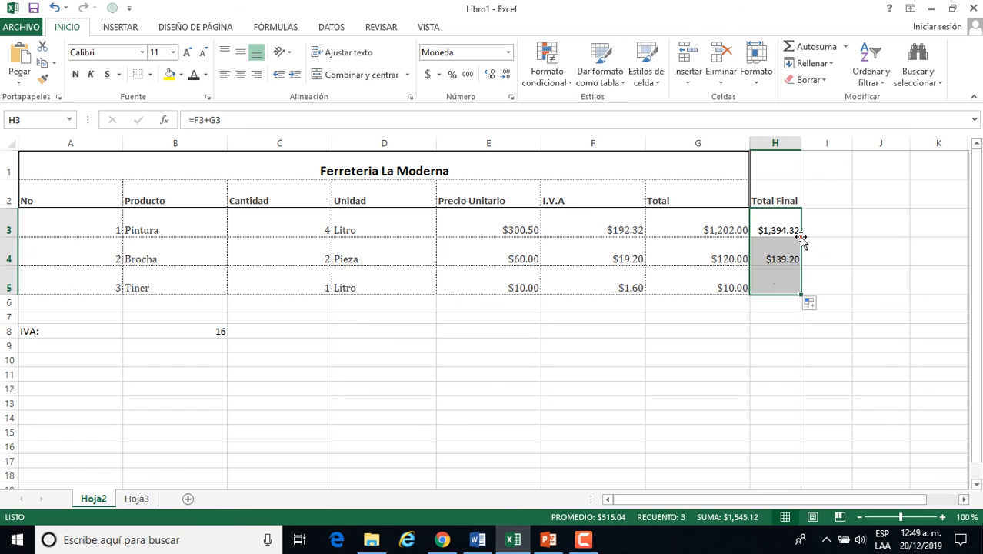
pyautogui.click(820, 306)
pyautogui.click(837, 353)
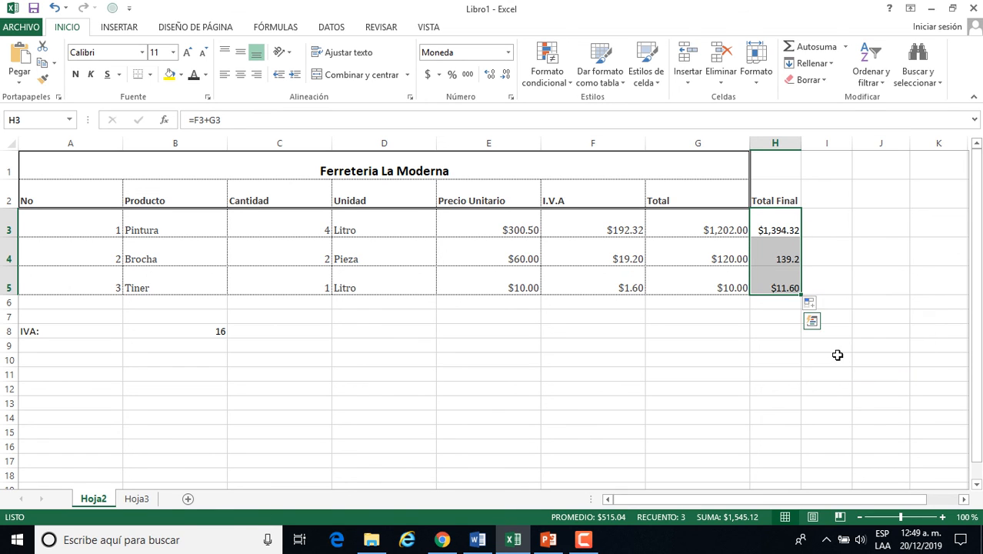
pyautogui.click(763, 343)
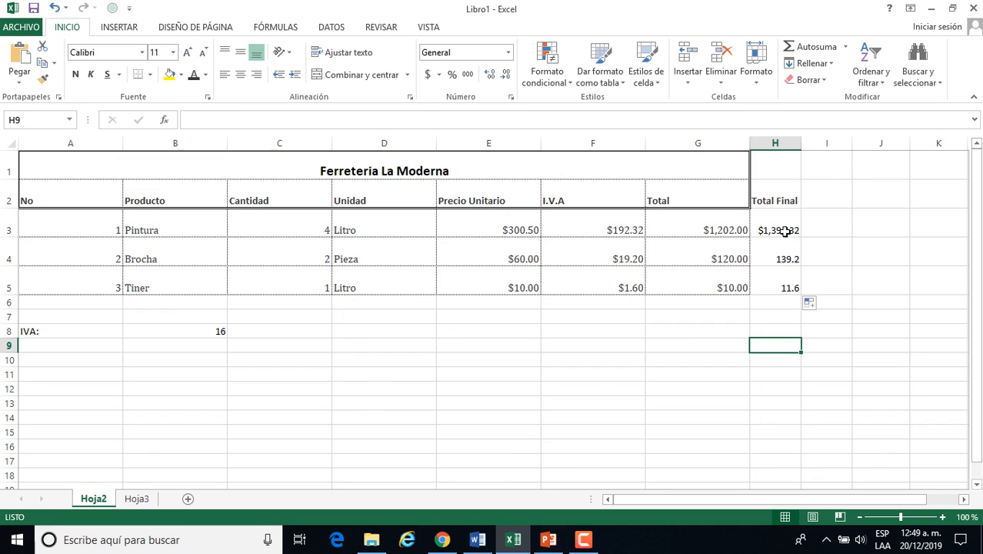
# Try the formats-only fill option and the quick-fill option on the Total Final range H3:H5
pyautogui.click(820, 306)
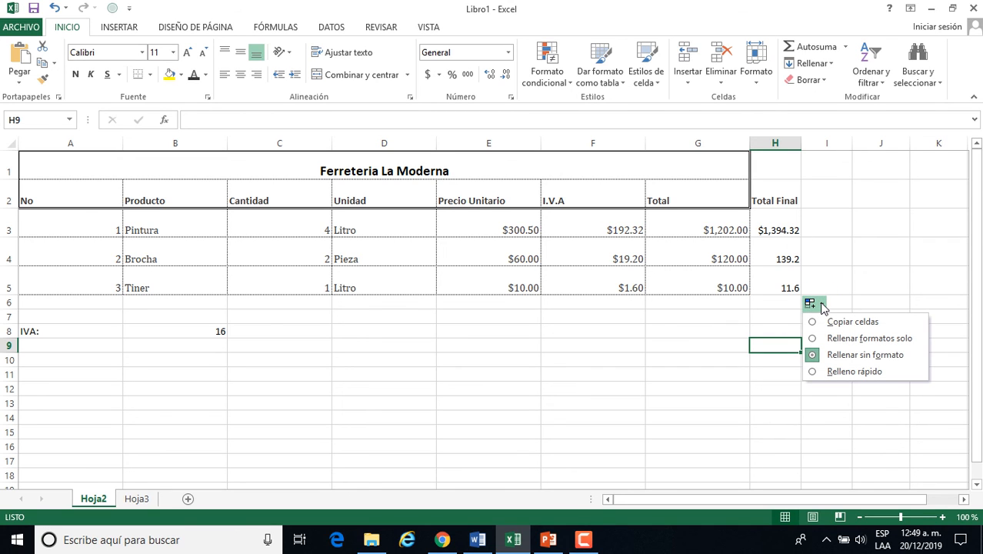
pyautogui.click(814, 340)
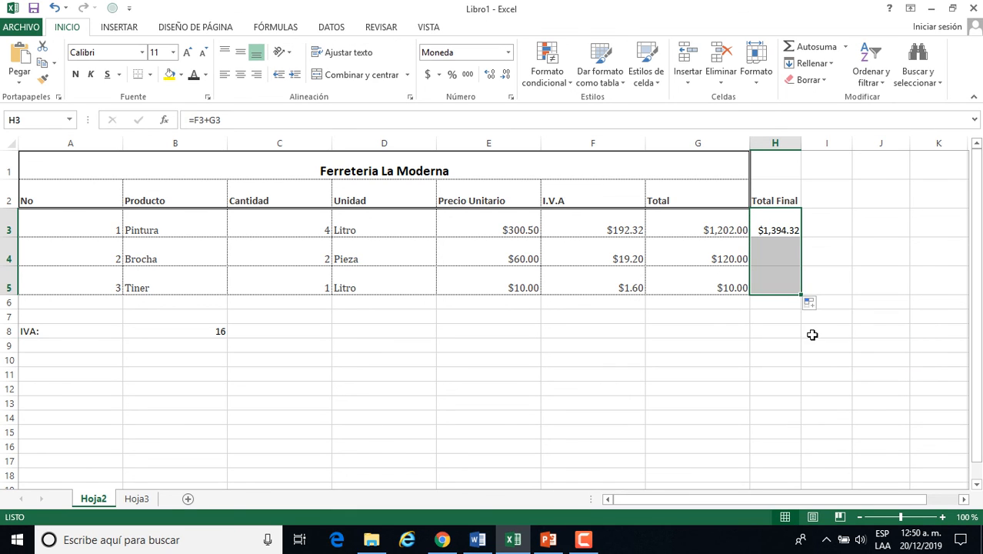
pyautogui.click(812, 304)
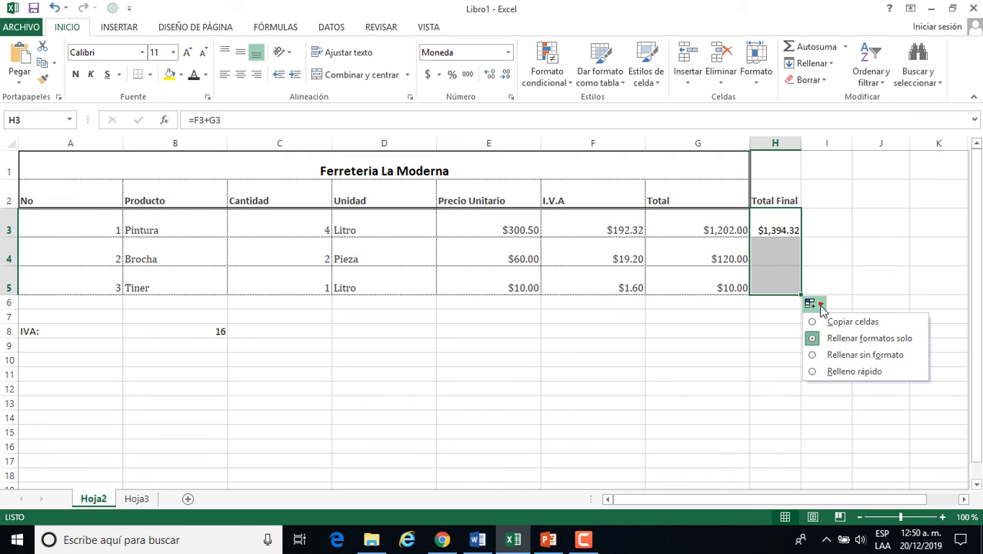
pyautogui.click(819, 372)
pyautogui.click(509, 312)
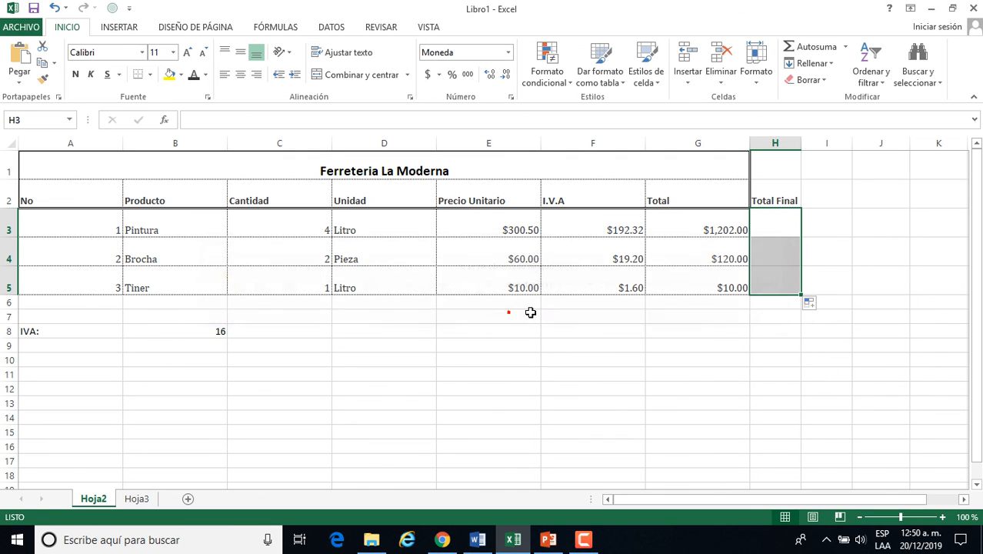
# Switch the fill of H3:H5 to the copy cells option so both formula and currency format are copied
pyautogui.click(812, 304)
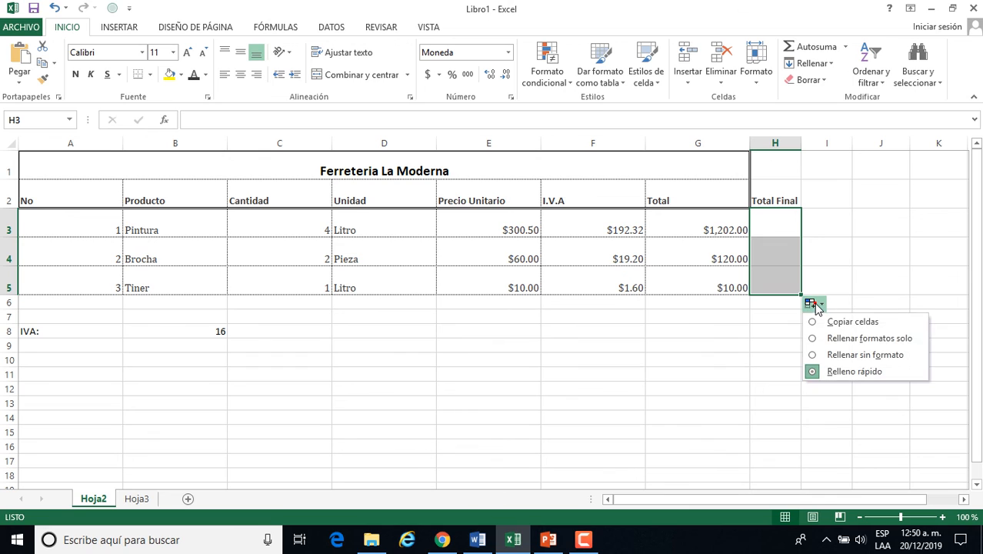
pyautogui.click(815, 321)
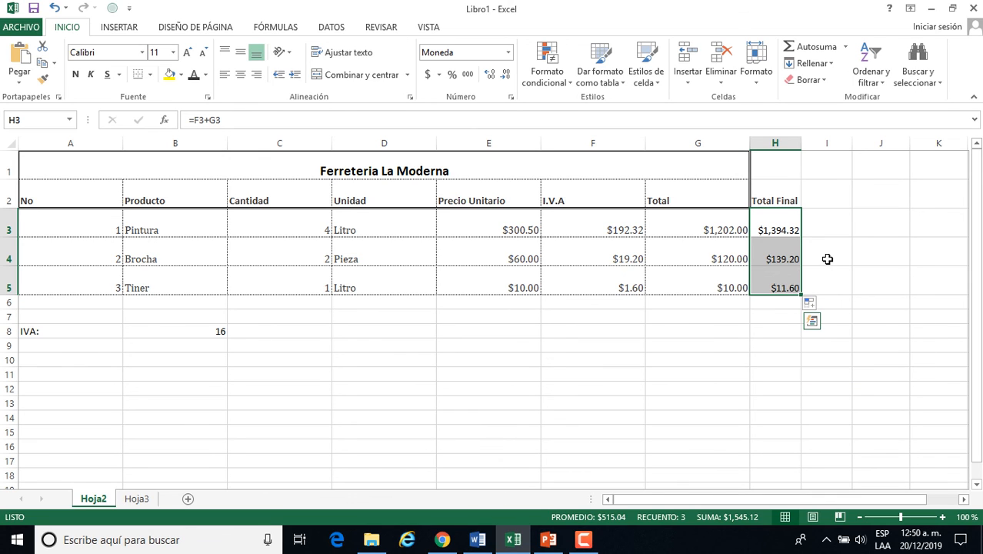
pyautogui.click(810, 304)
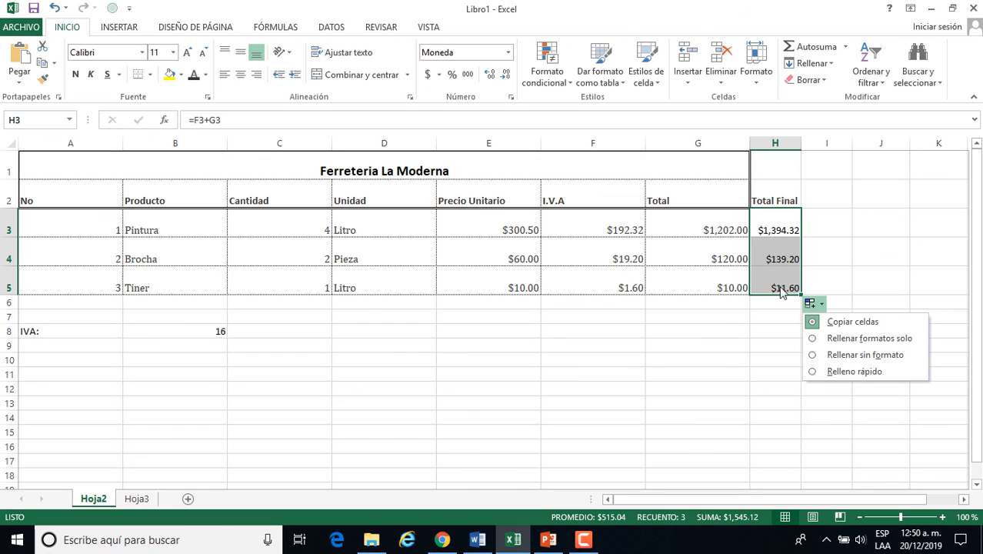
pyautogui.click(819, 221)
# Examine the Total Final formulas in H3, H4 and H5, comparing their relative references
pyautogui.click(769, 232)
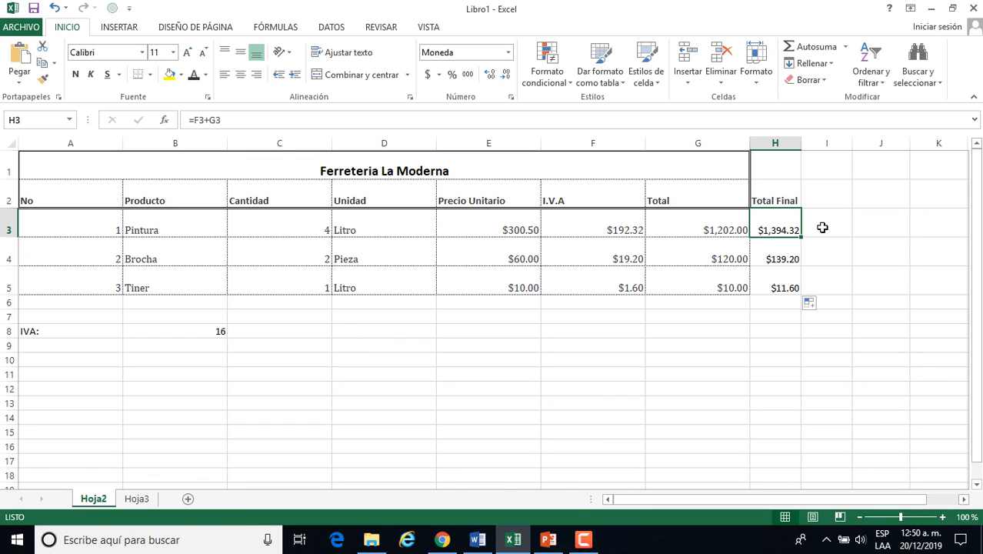
pyautogui.press('Down')
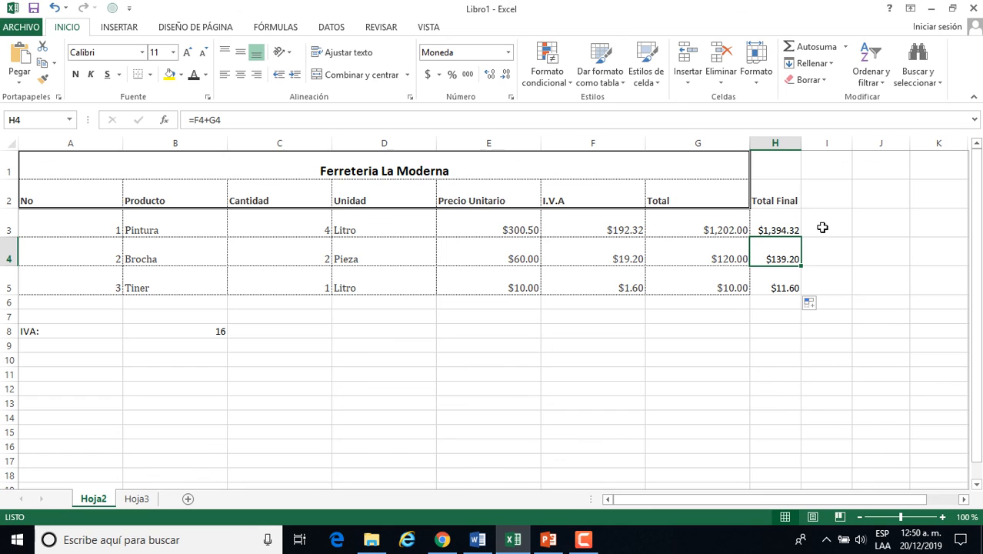
pyautogui.press('Down')
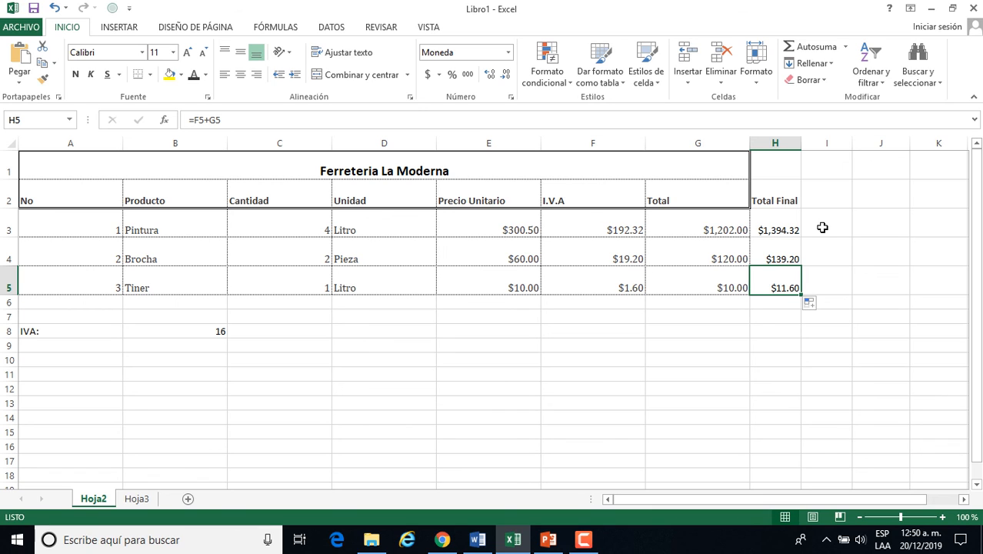
# Enter the formula =H3+H4+H5 in cell H7 to add up the three Total Final amounts
pyautogui.click(769, 322)
pyautogui.click(769, 320)
pyautogui.doubleClick(769, 317)
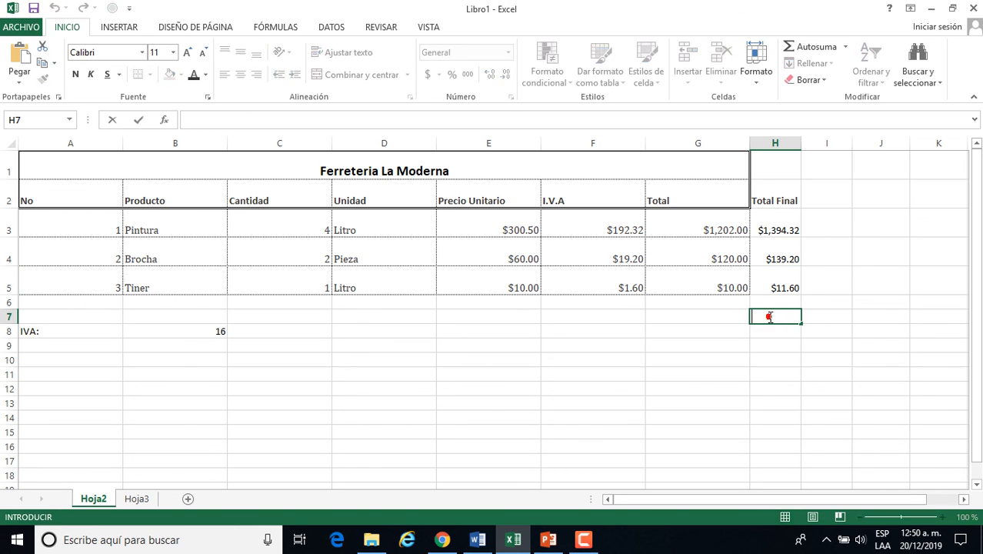
pyautogui.write('=')
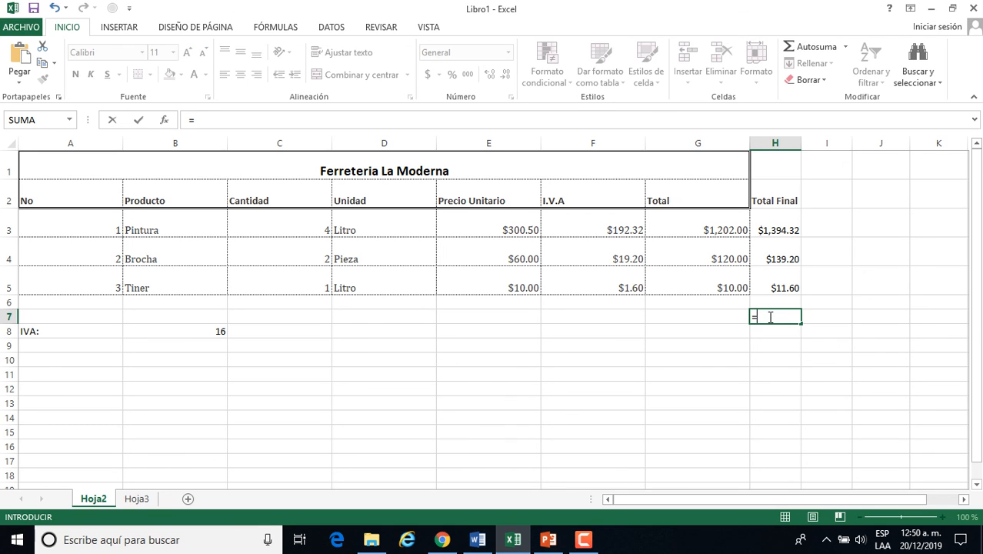
pyautogui.click(786, 225)
pyautogui.write('+')
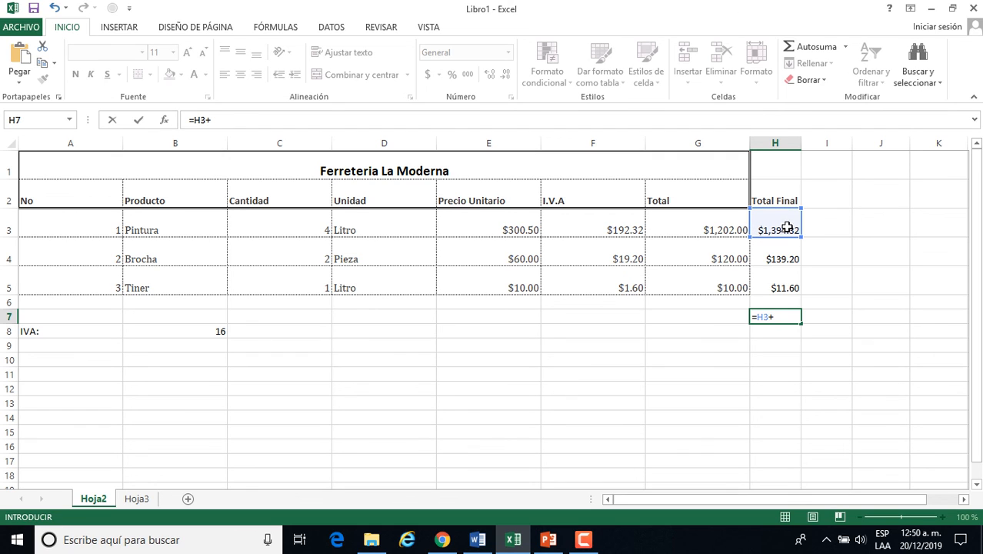
pyautogui.click(783, 258)
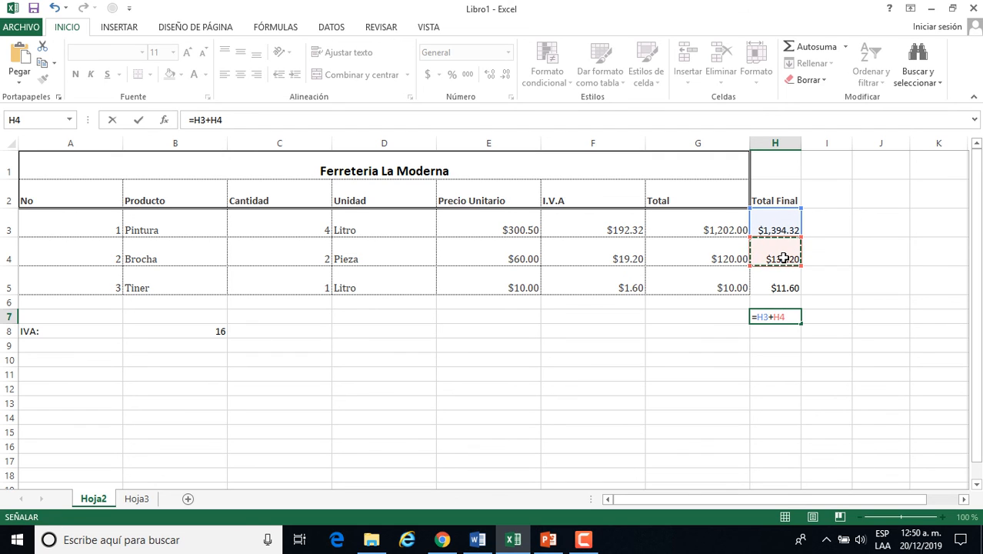
pyautogui.write('+')
pyautogui.click(780, 287)
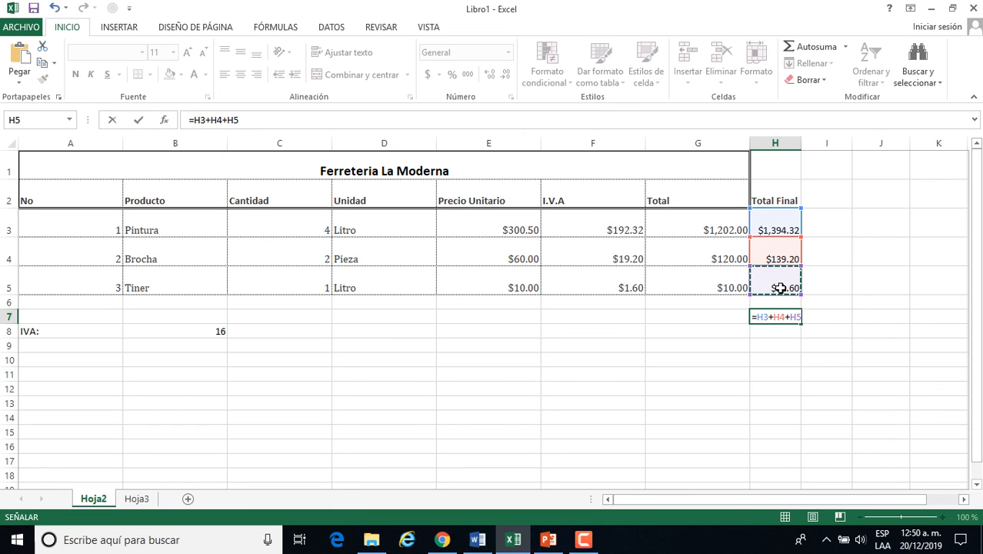
pyautogui.press('Return')
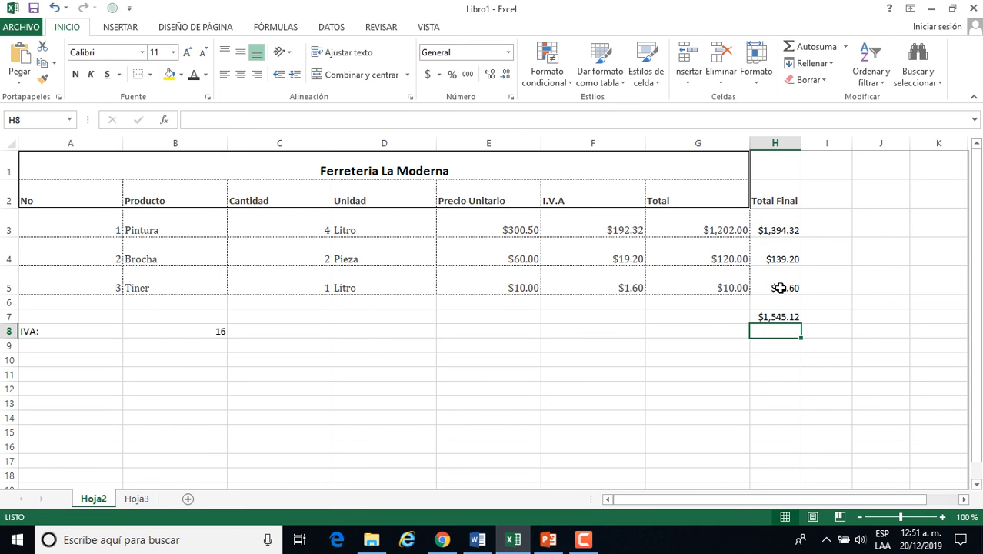